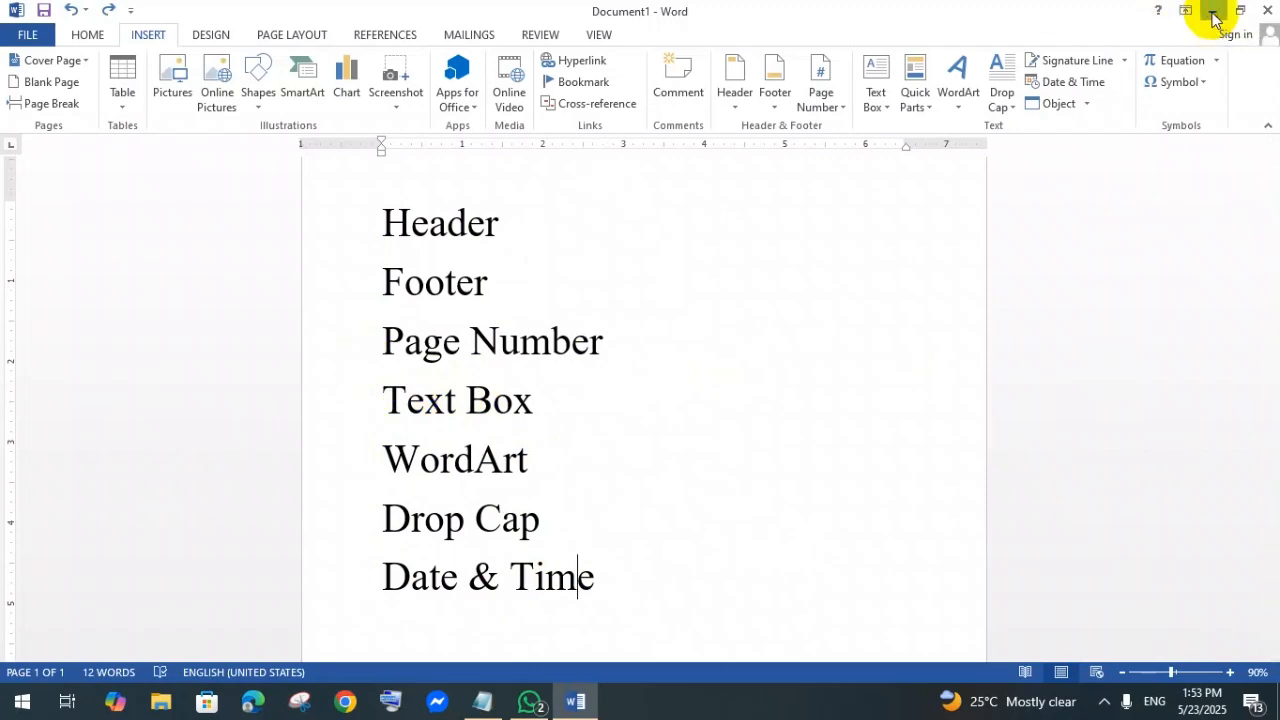
# Step: Minimize the open document, run winword to launch another Word window, and create a blank document in it, maximized
pyautogui.click(1213, 12)
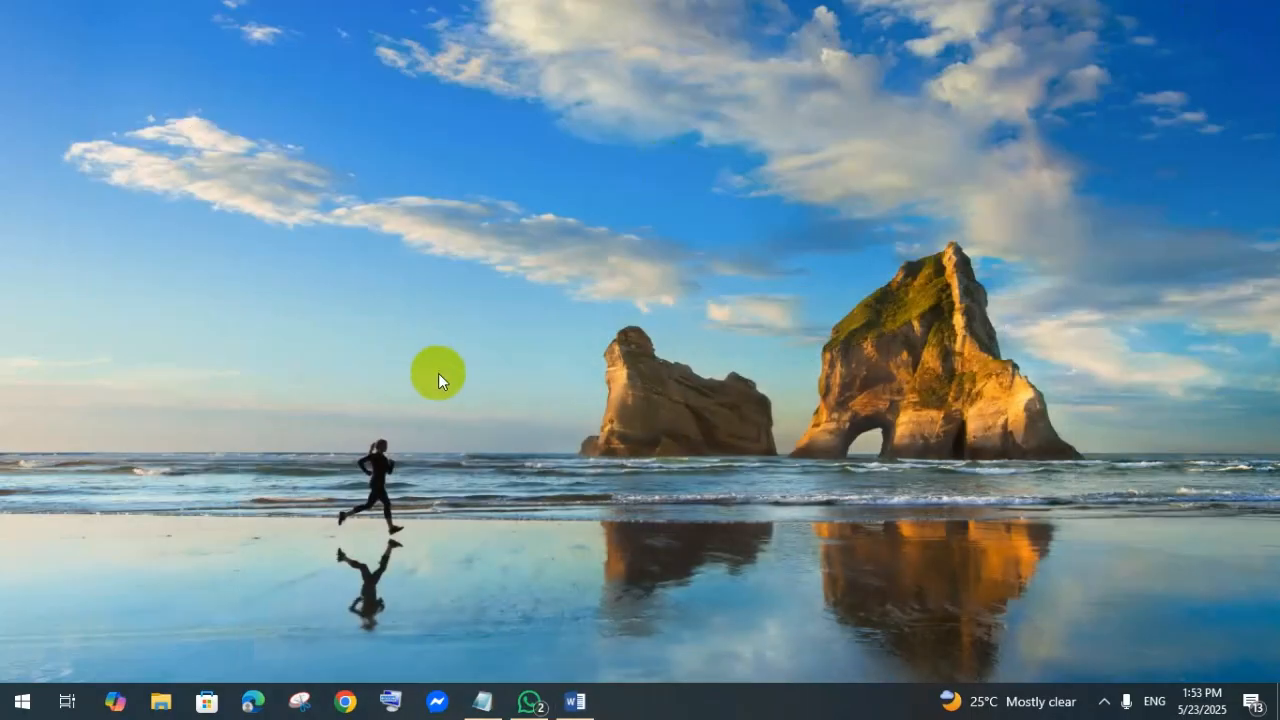
pyautogui.click(16, 710)
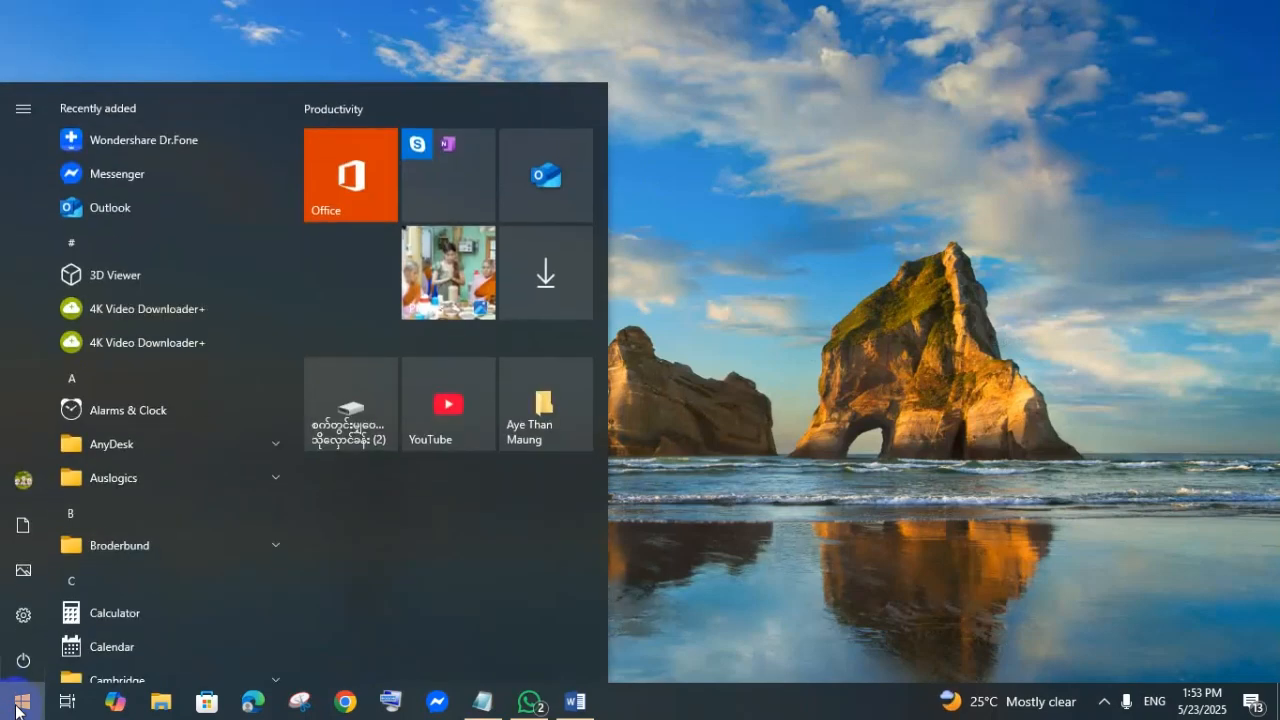
pyautogui.click(16, 710)
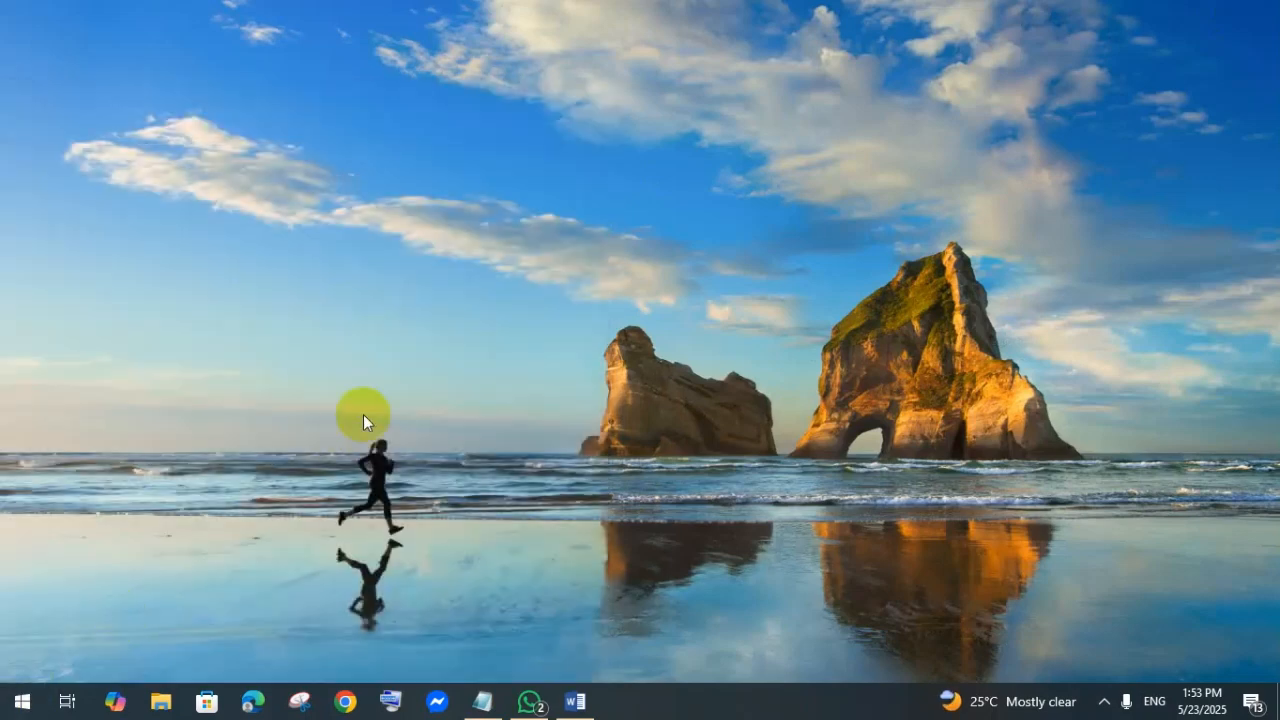
pyautogui.press('super+r')
pyautogui.write('winword')
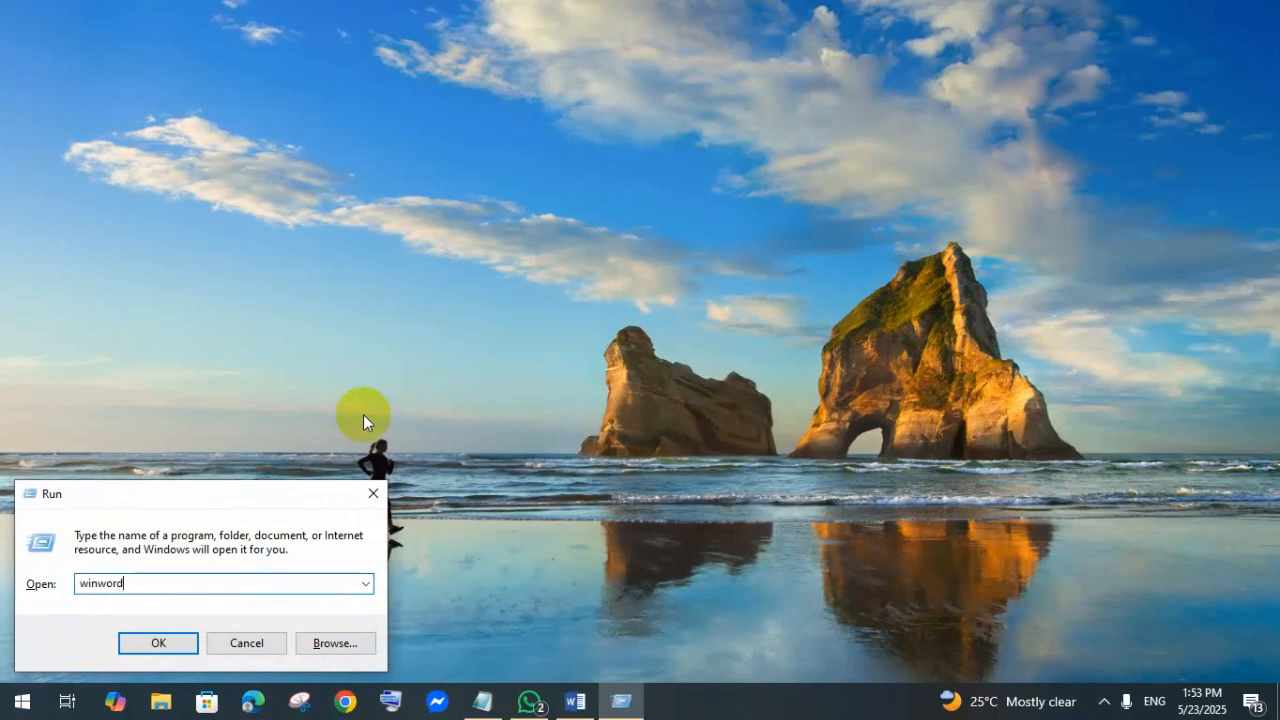
pyautogui.press('Return')
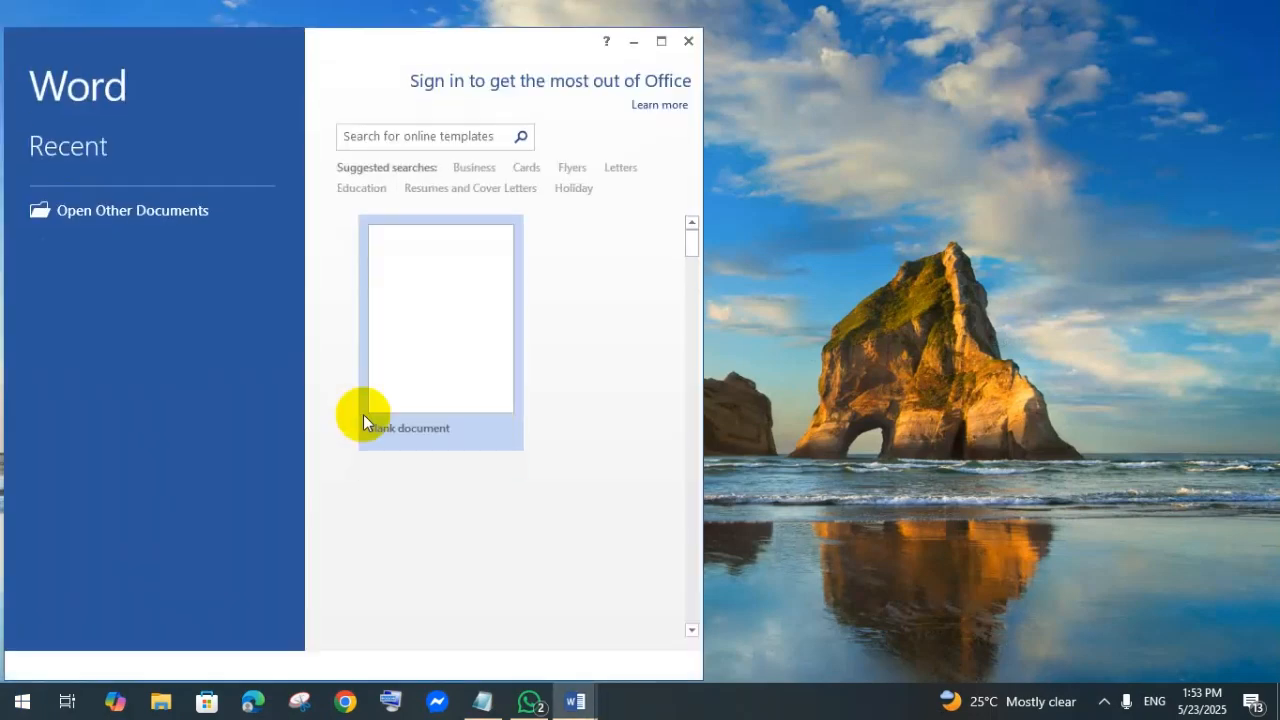
pyautogui.click(661, 41)
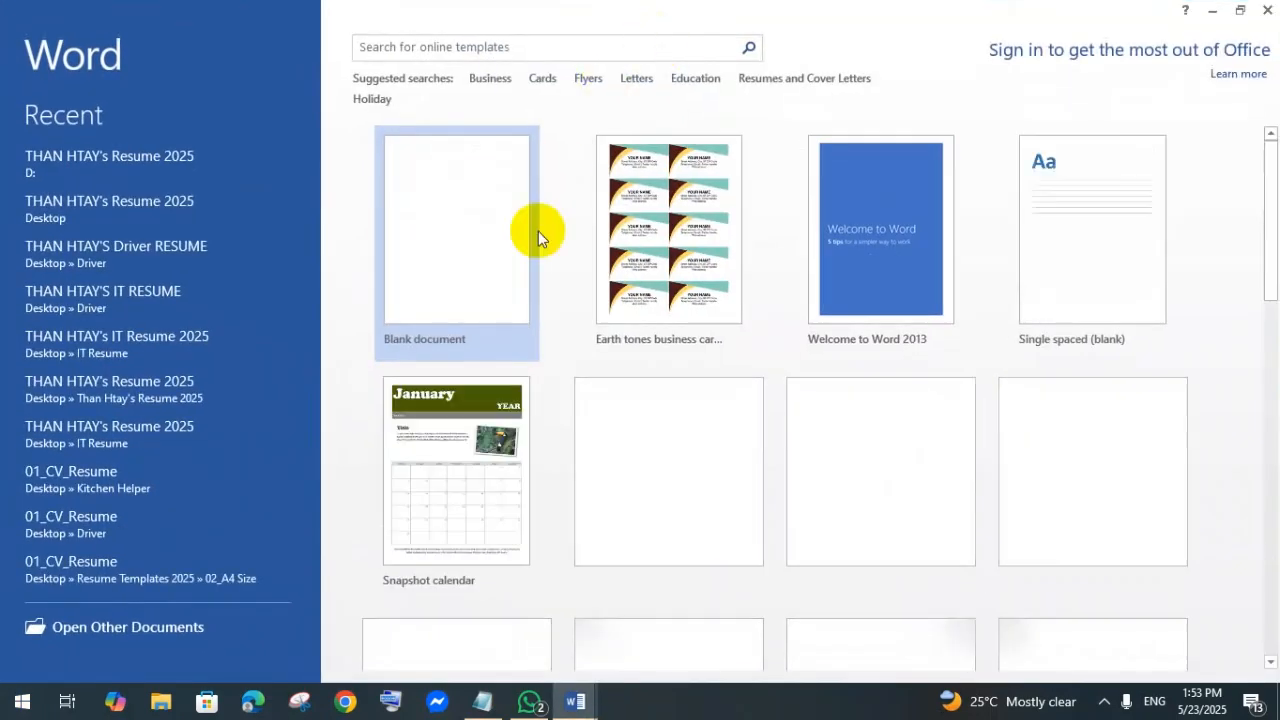
pyautogui.click(473, 249)
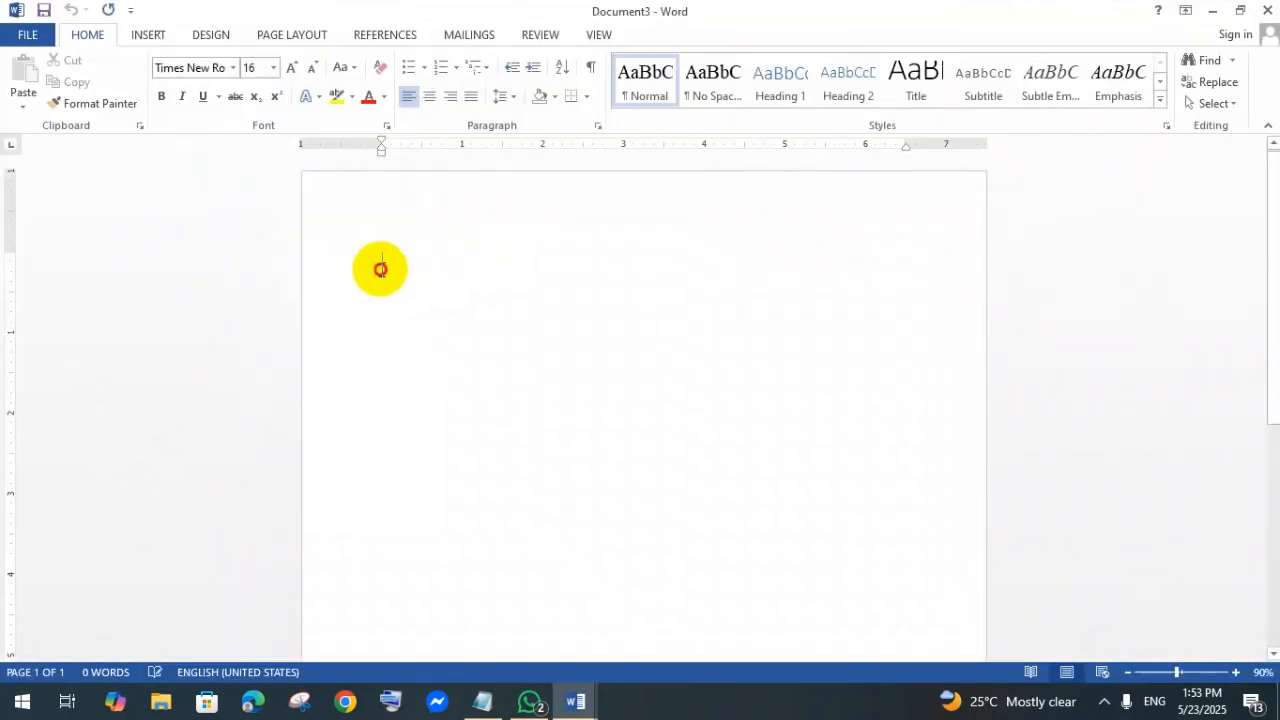
# Step: Fill the blank document with sample paragraphs using the =rand() command
pyautogui.click(155, 35)
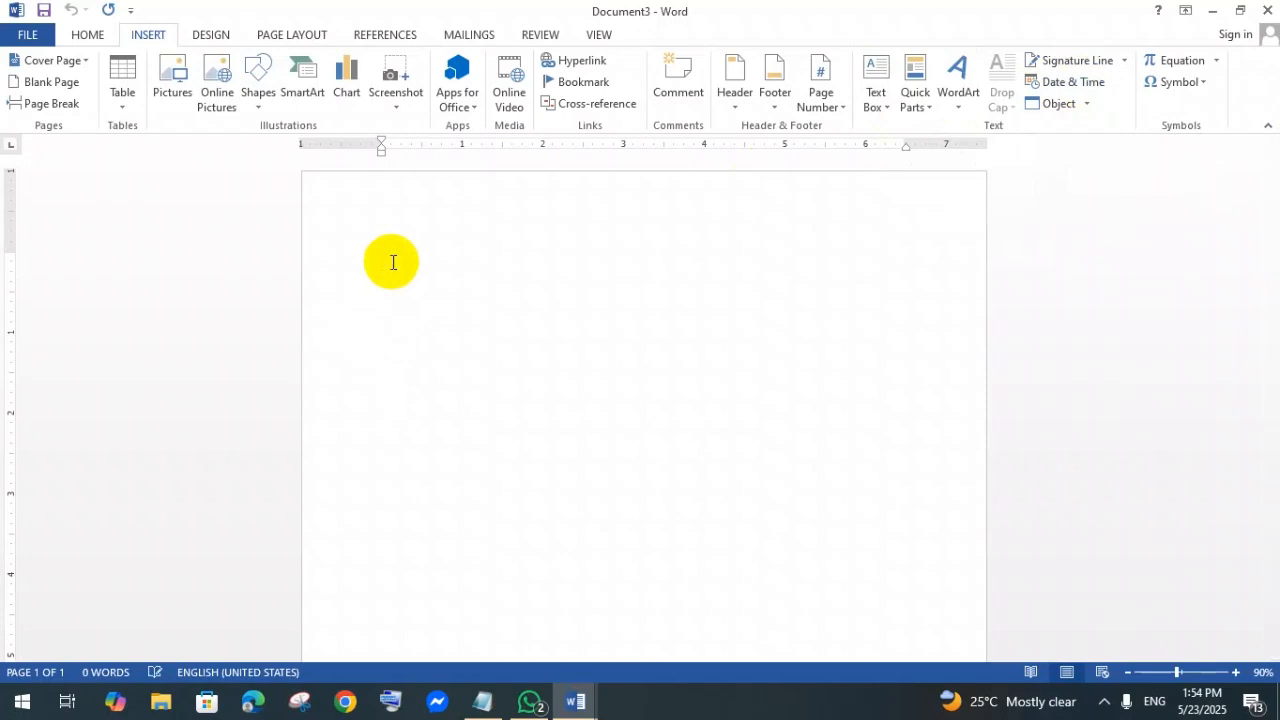
pyautogui.write('=rand()')
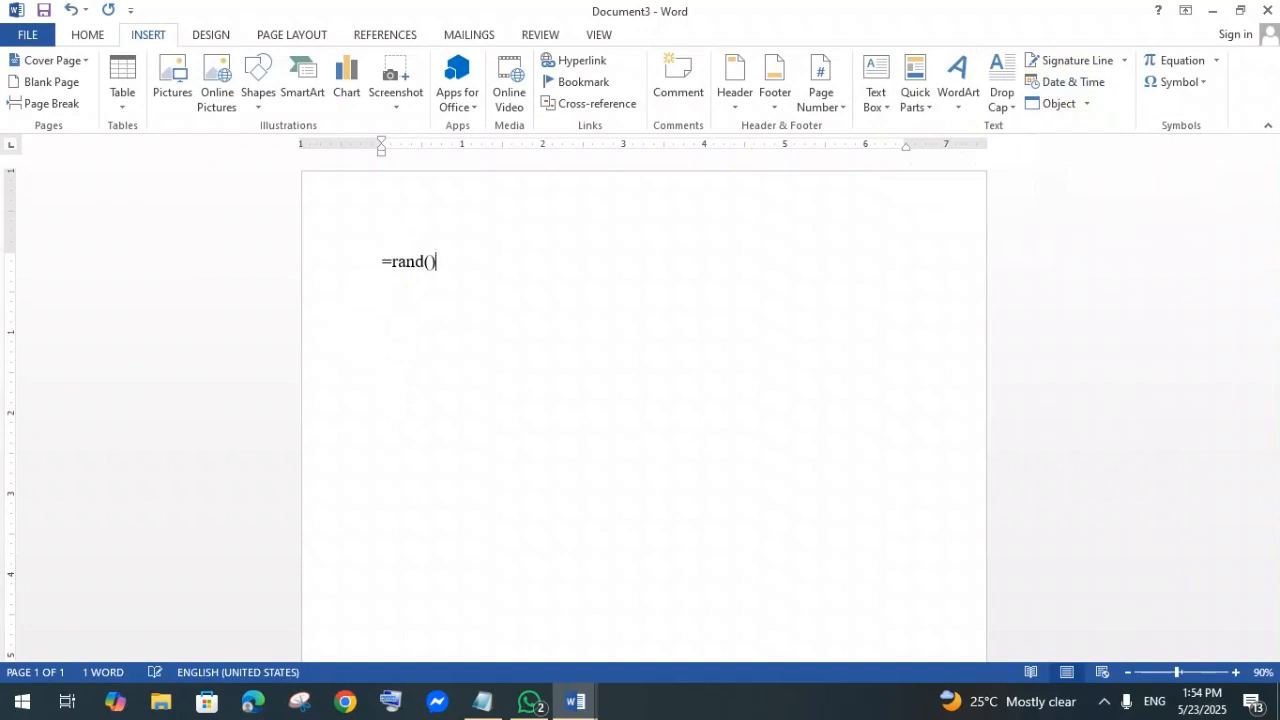
pyautogui.press('Return')
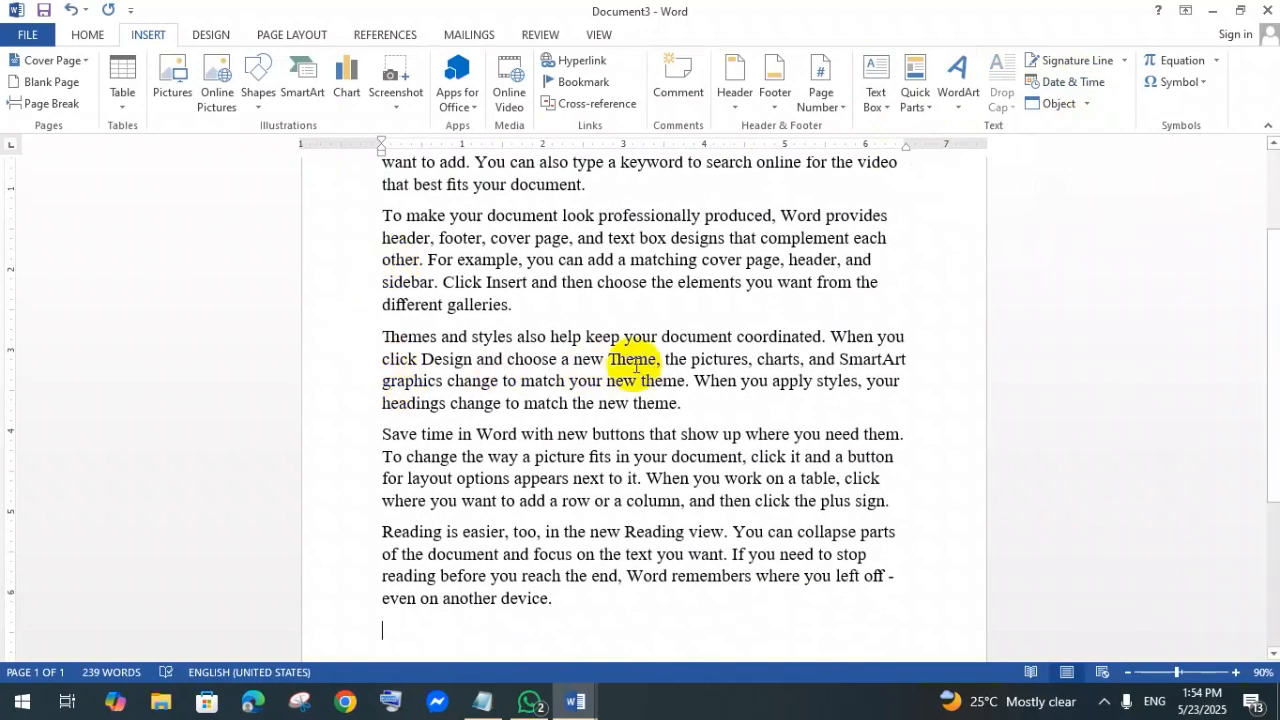
# Step: Insert a header in the built-in Blank style with the text Hello and return to the document body
pyautogui.scroll(2, 635, 365)
pyautogui.scroll(1, 635, 365)
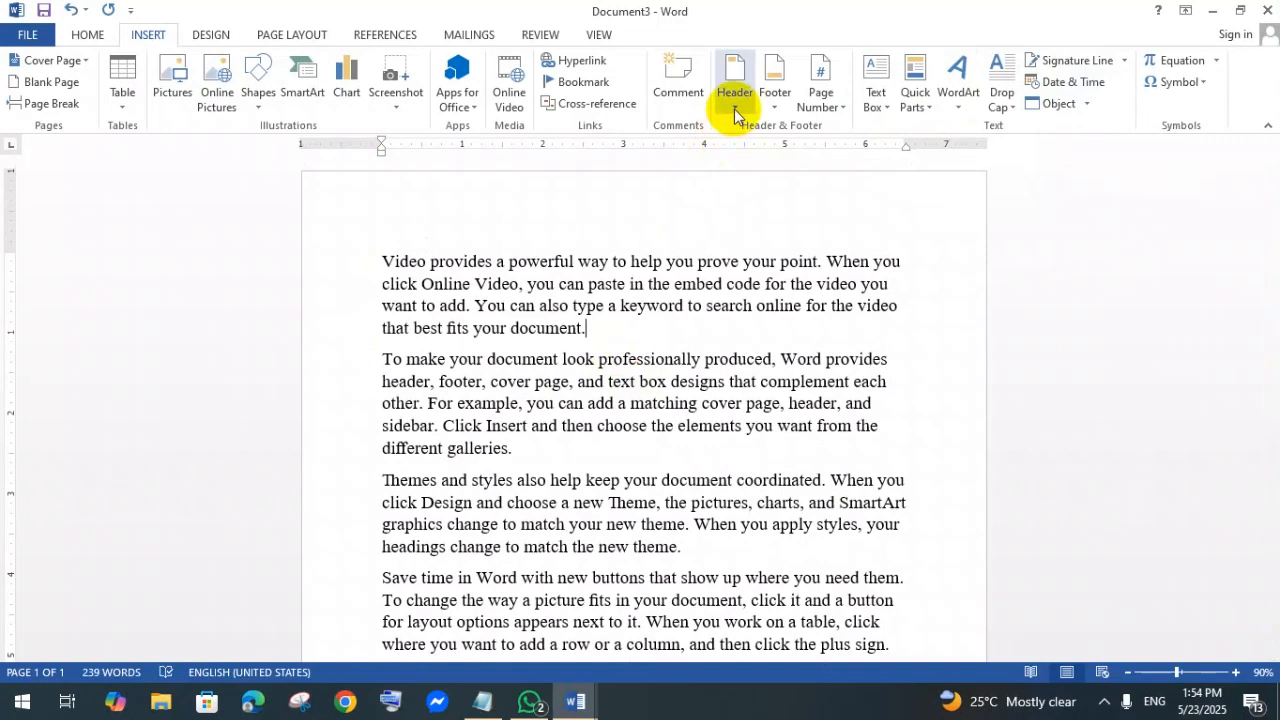
pyautogui.click(421, 283)
pyautogui.click(736, 110)
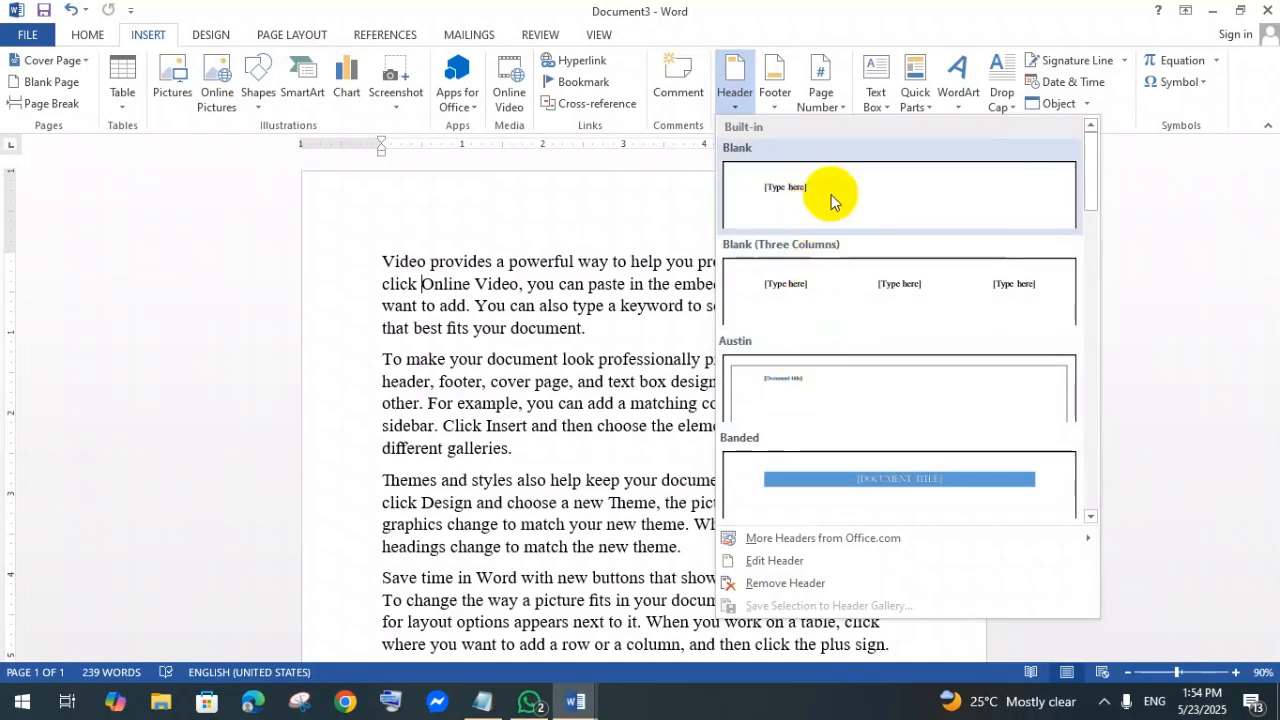
pyautogui.click(807, 205)
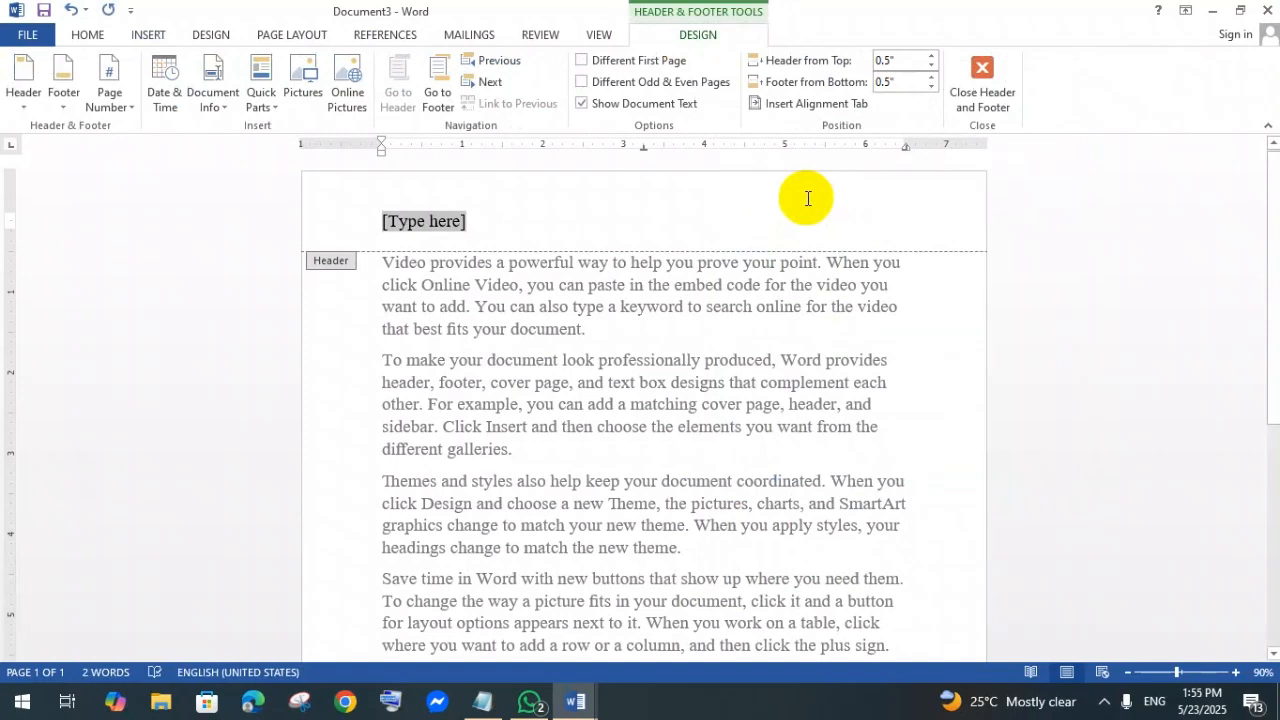
pyautogui.write('Hello')
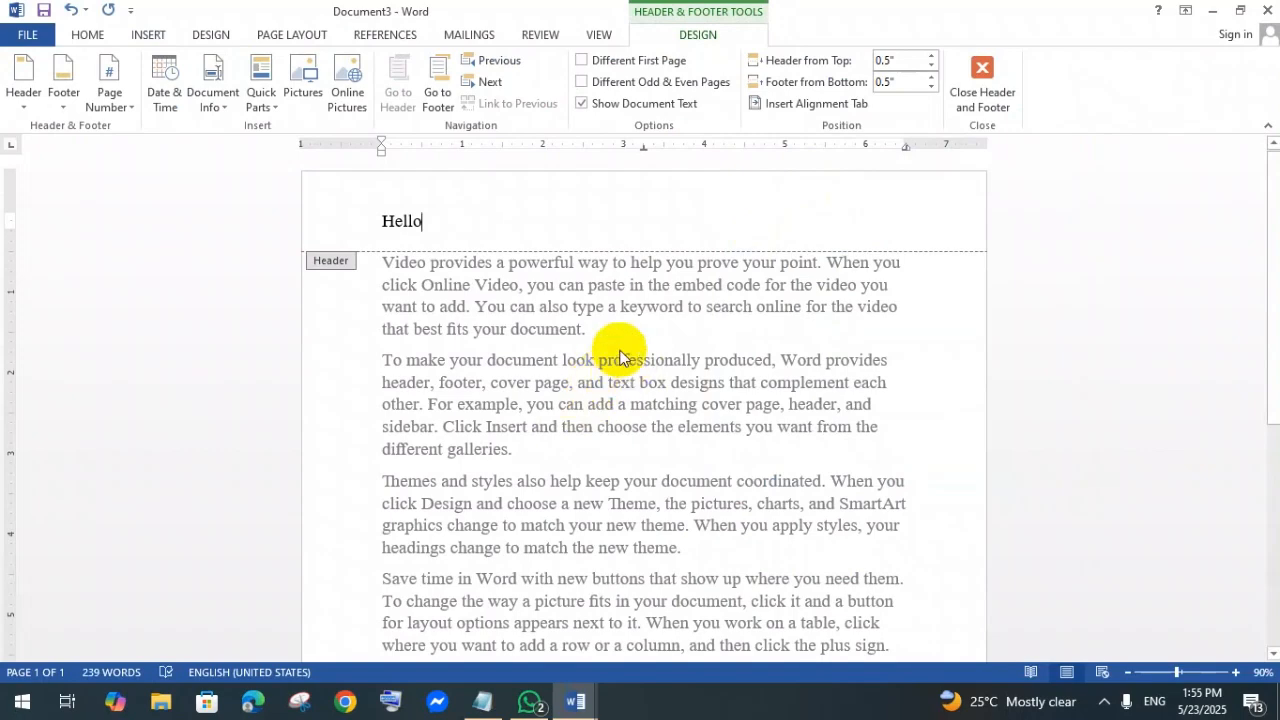
pyautogui.doubleClick(595, 372)
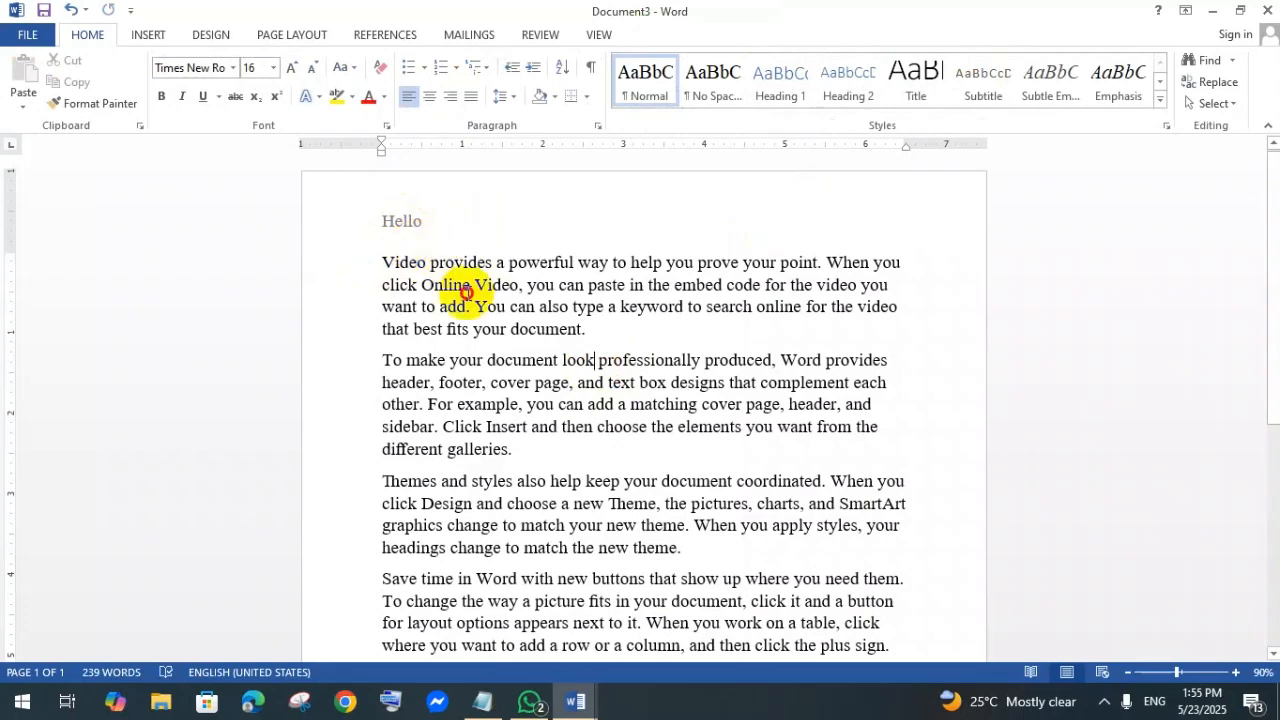
# Step: Add empty lines after the last sample paragraph until the document continues onto a second page
pyautogui.scroll(-3, 545, 290)
pyautogui.scroll(-4, 551, 292)
pyautogui.click(580, 345)
pyautogui.press('Return')
pyautogui.press('Return')
pyautogui.press('Return')
pyautogui.press('Return')
pyautogui.press('Return')
pyautogui.press('Return')
pyautogui.press('Return')
pyautogui.press('Return')
pyautogui.press('Return')
pyautogui.press('Return')
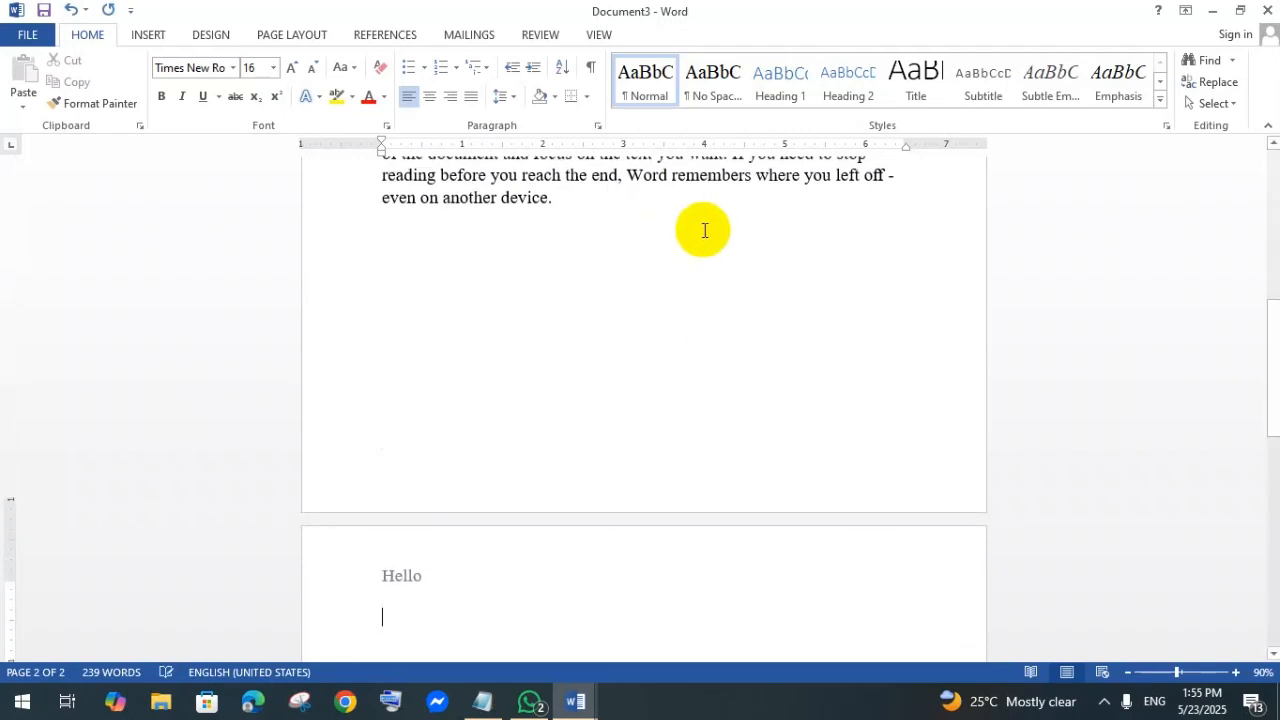
# Step: Check the header on the second page and add empty lines until a third page begins
pyautogui.scroll(-3, 414, 371)
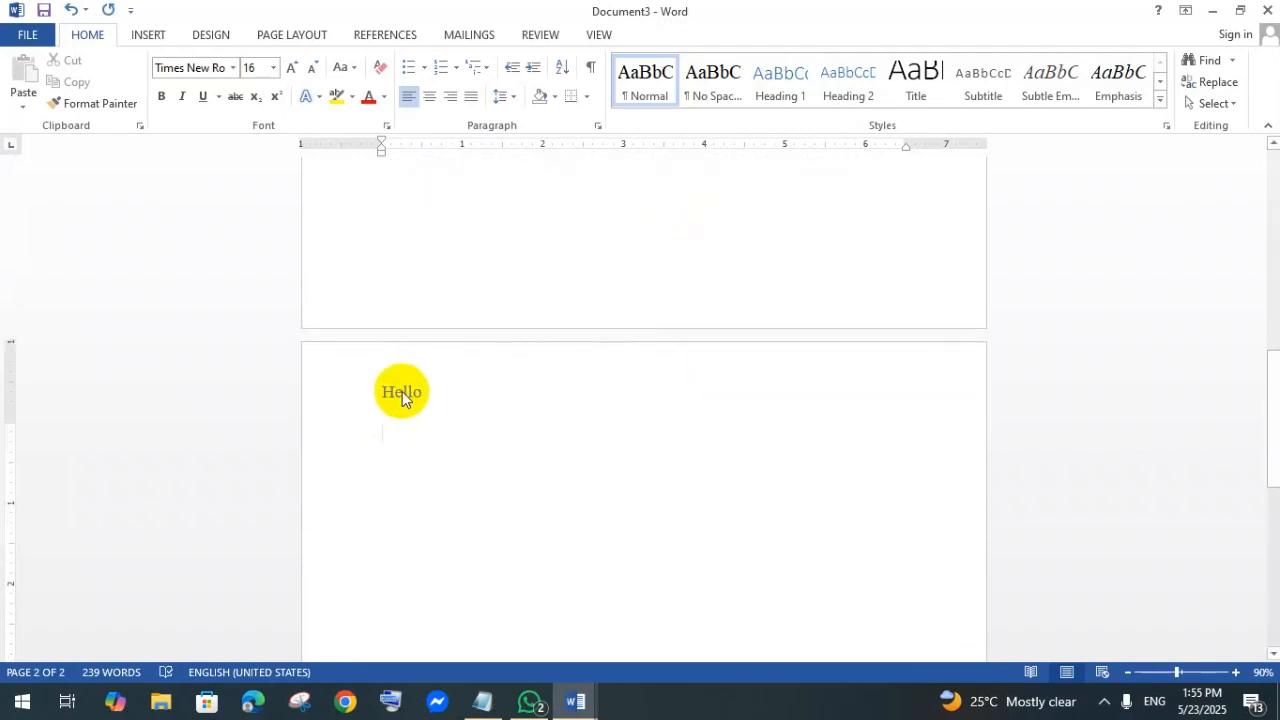
pyautogui.scroll(-2, 419, 397)
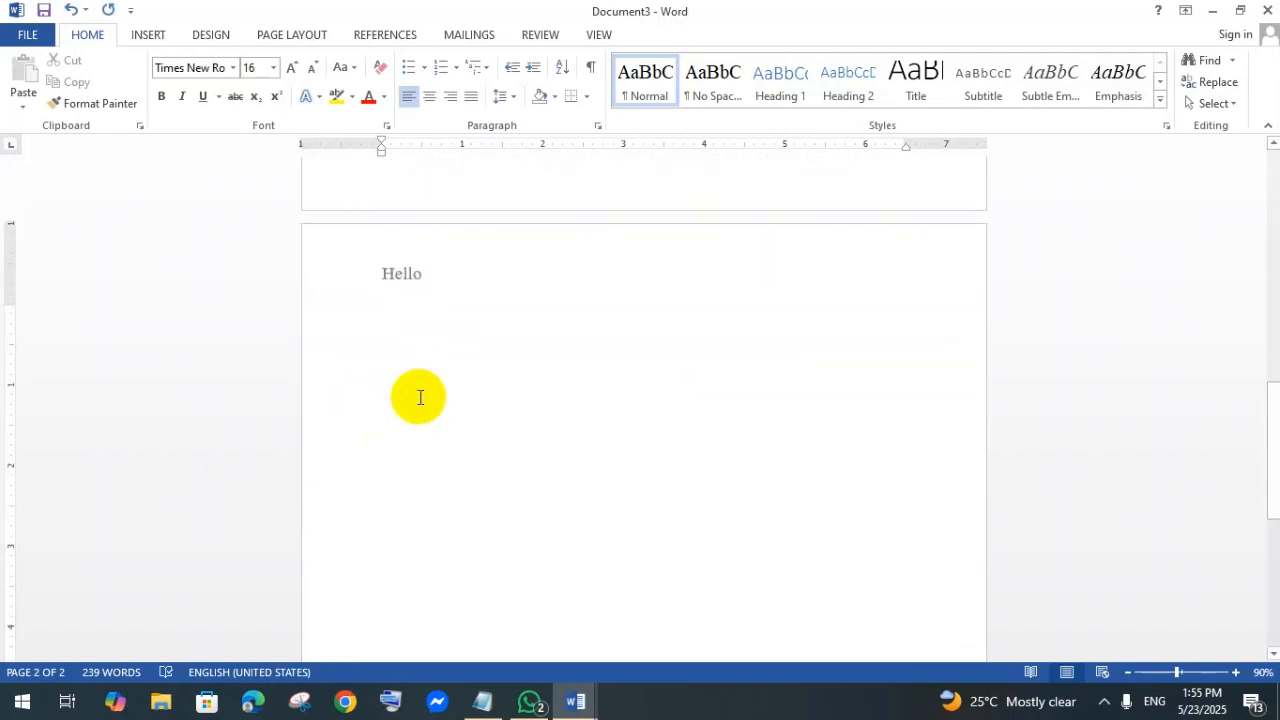
pyautogui.press('Return')
pyautogui.press('Return')
pyautogui.press('Return')
pyautogui.press('Return')
pyautogui.press('Return')
pyautogui.press('Return')
pyautogui.press('Return')
pyautogui.press('Return')
pyautogui.press('Return')
pyautogui.press('Return')
pyautogui.press('Return')
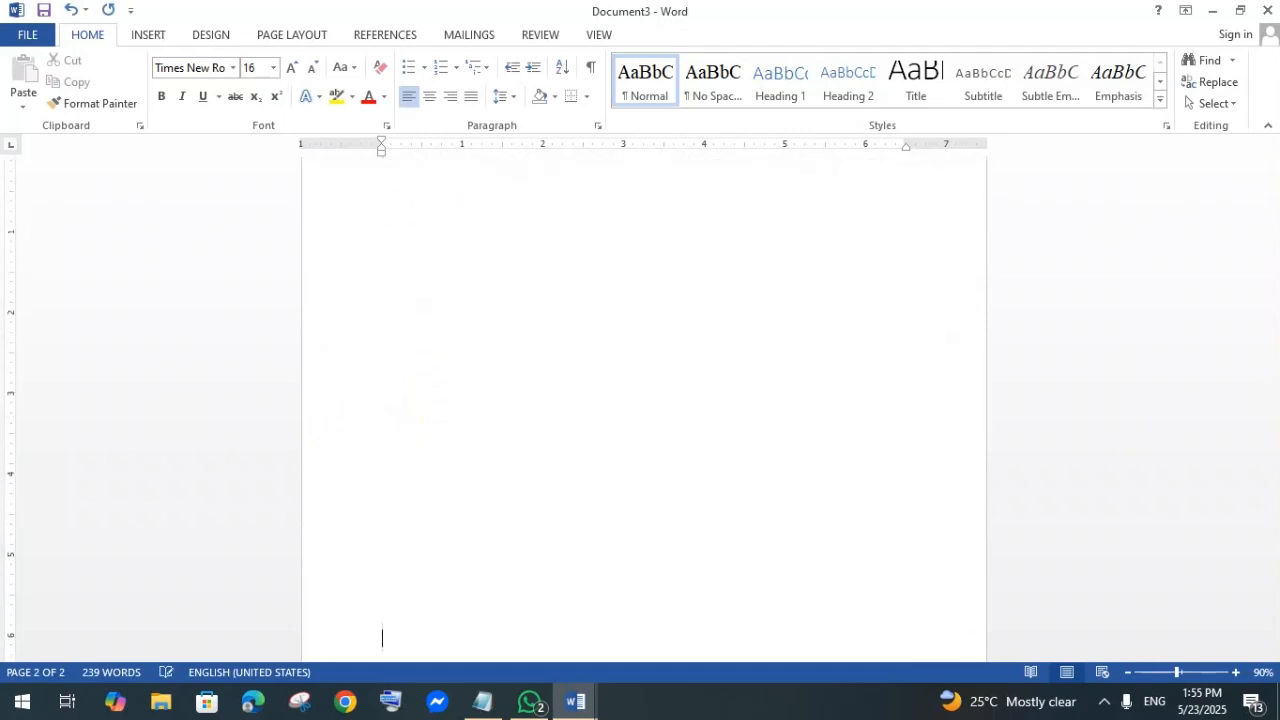
pyautogui.press('Return')
pyautogui.press('Return')
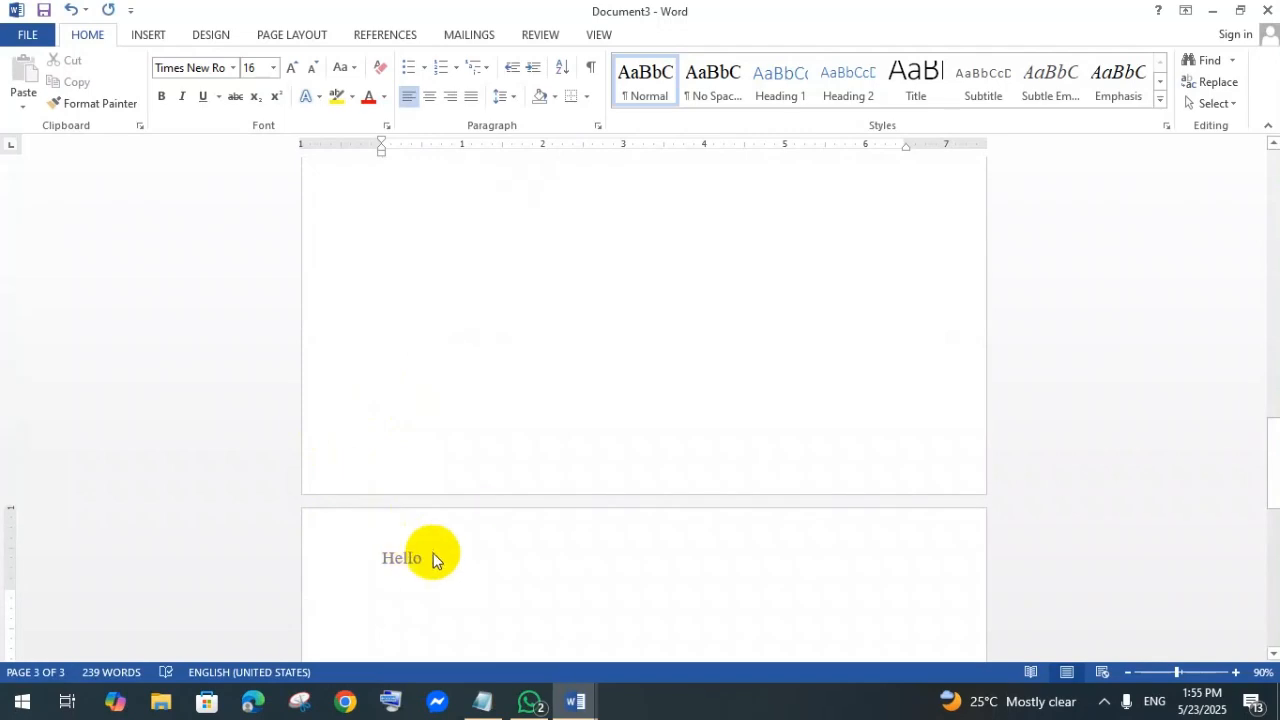
# Step: Return to the first page and open its existing header for editing with the Edit Header command
pyautogui.scroll(3, 716, 364)
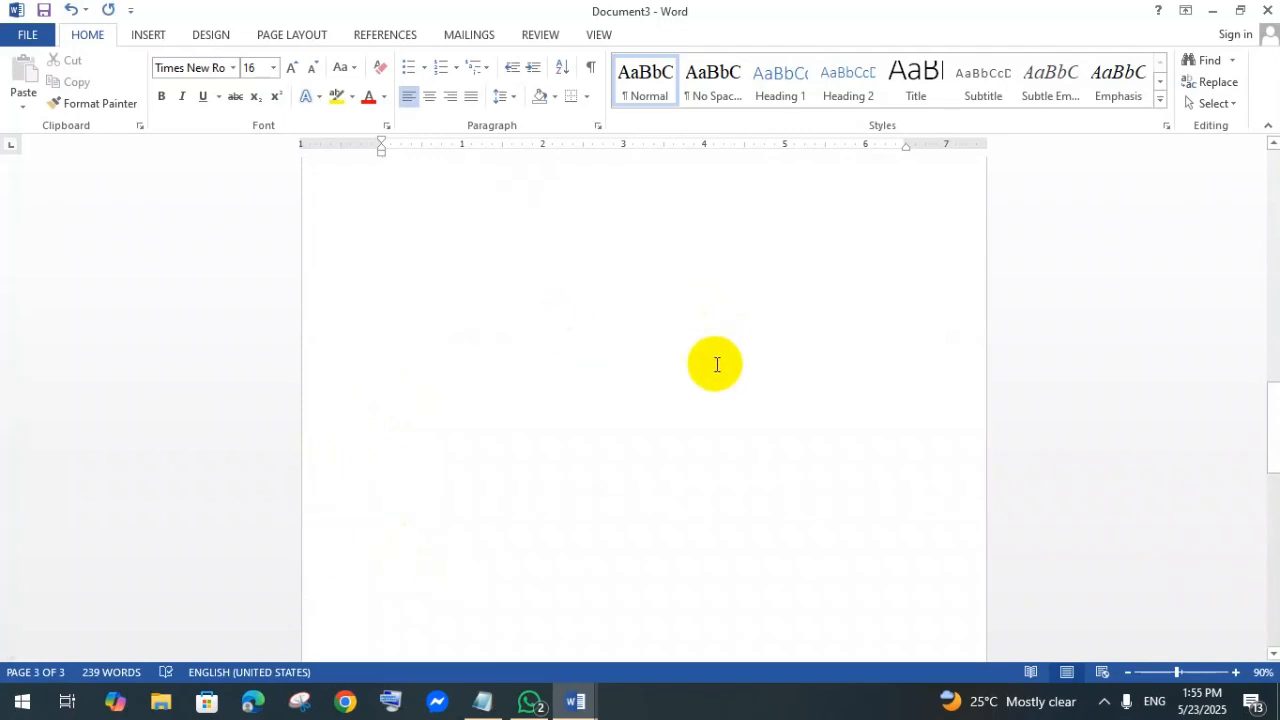
pyautogui.scroll(10, 716, 364)
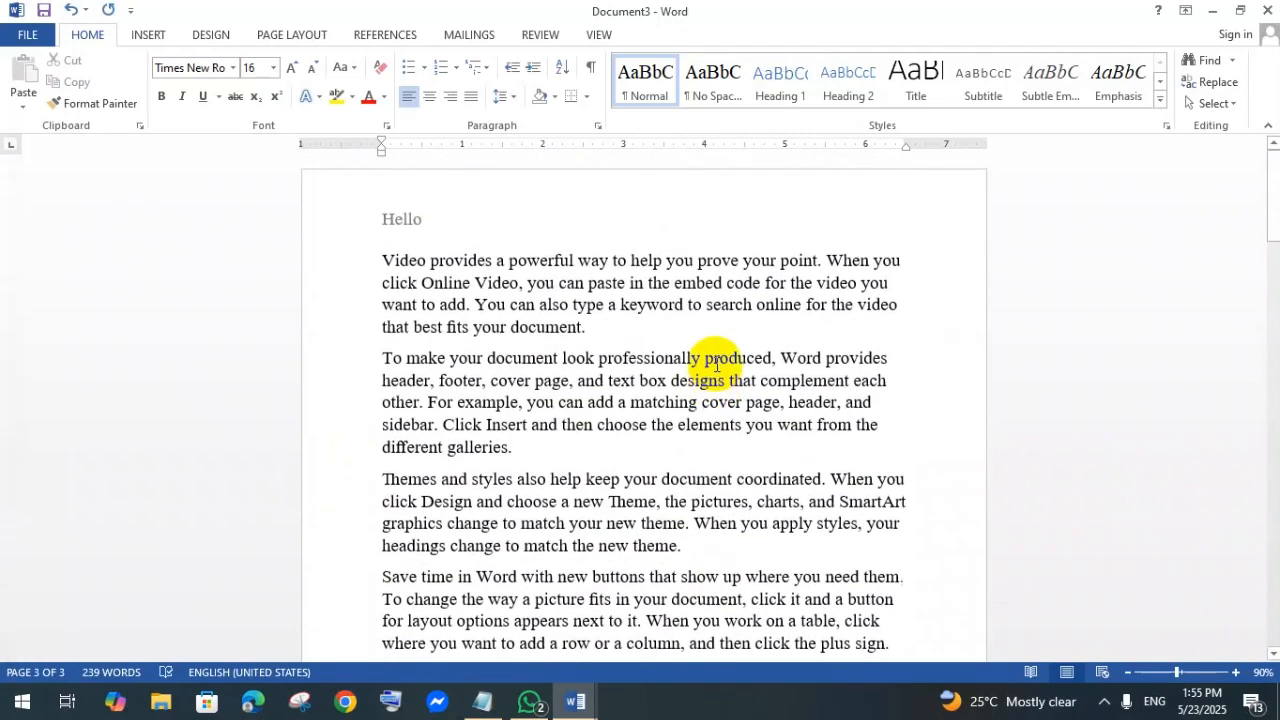
pyautogui.click(393, 230)
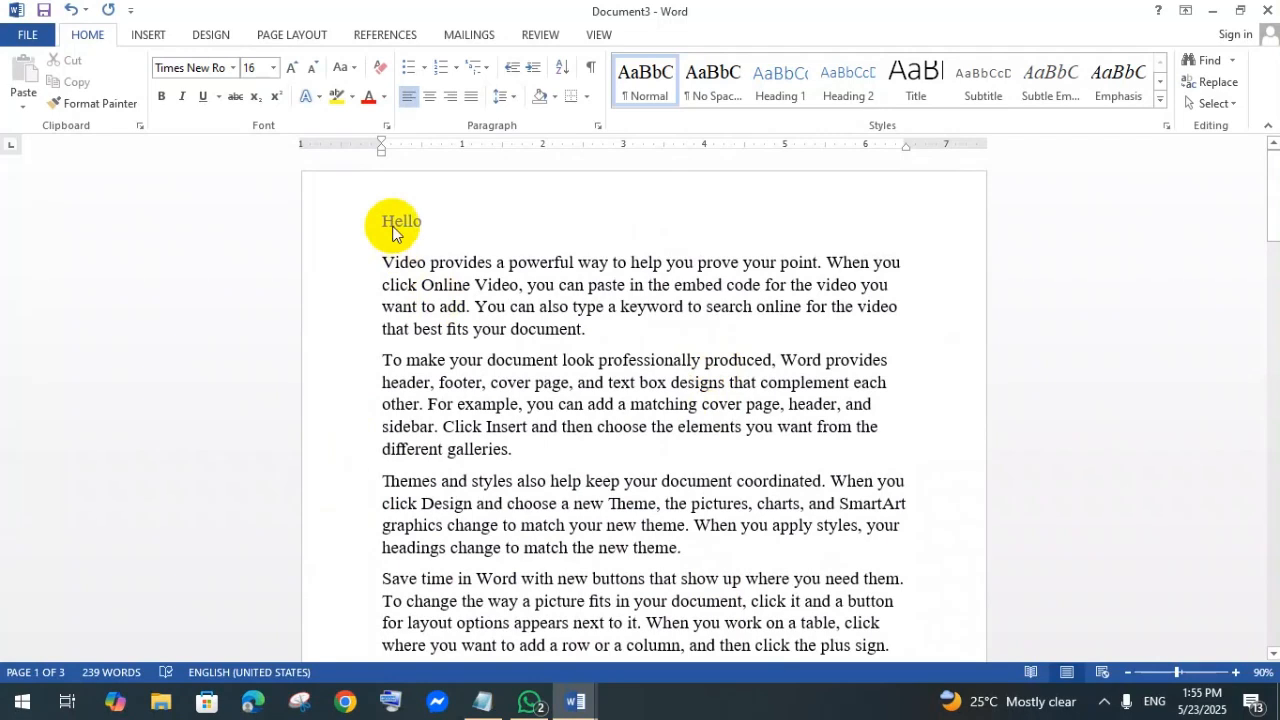
pyautogui.click(150, 36)
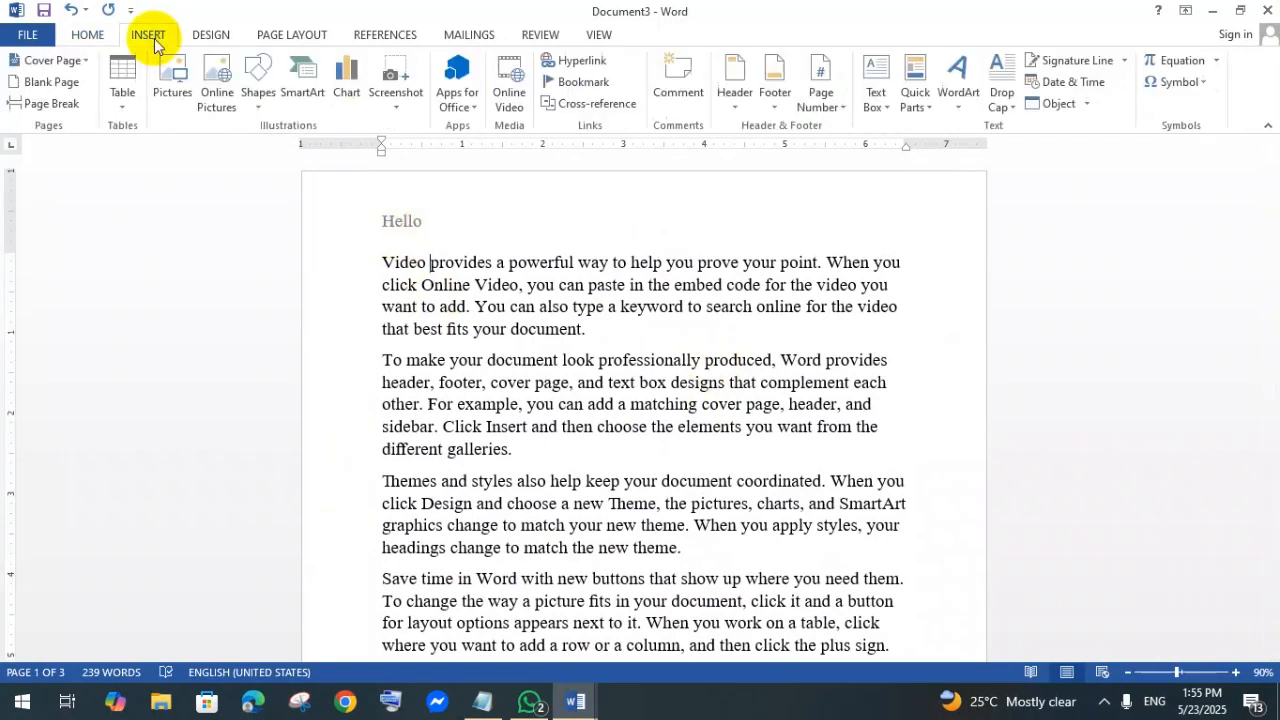
pyautogui.click(733, 103)
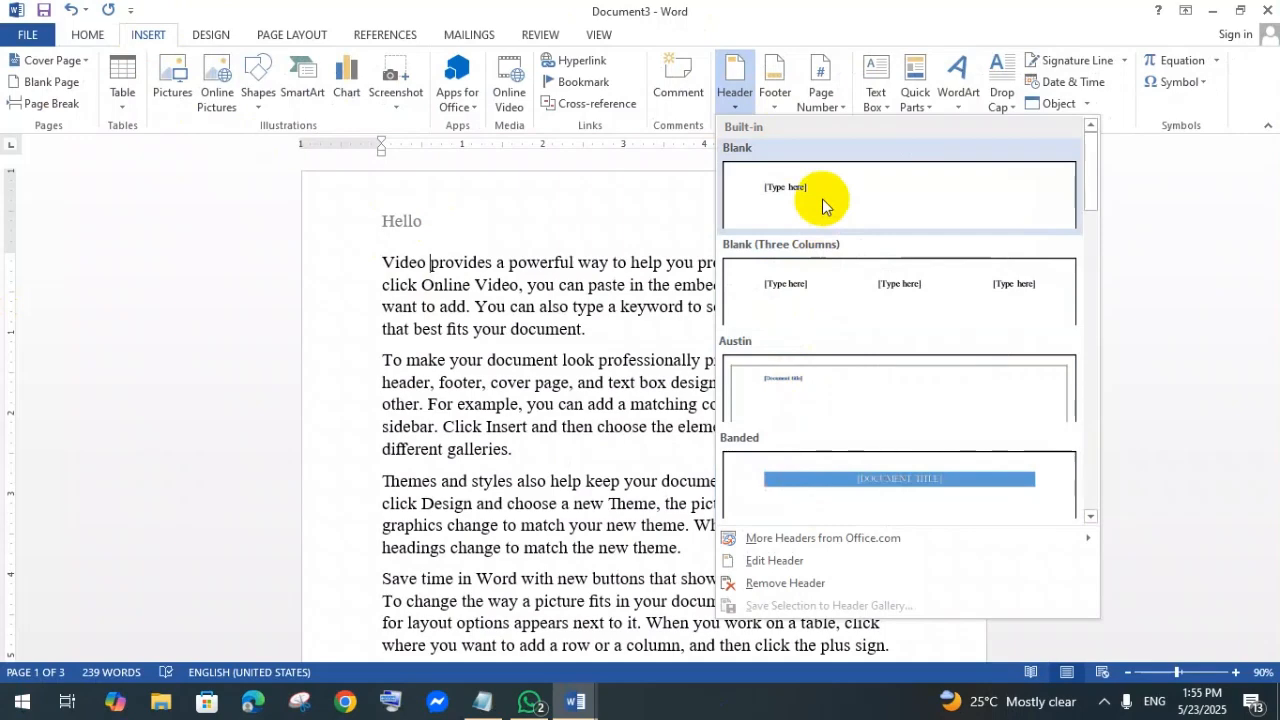
pyautogui.click(782, 561)
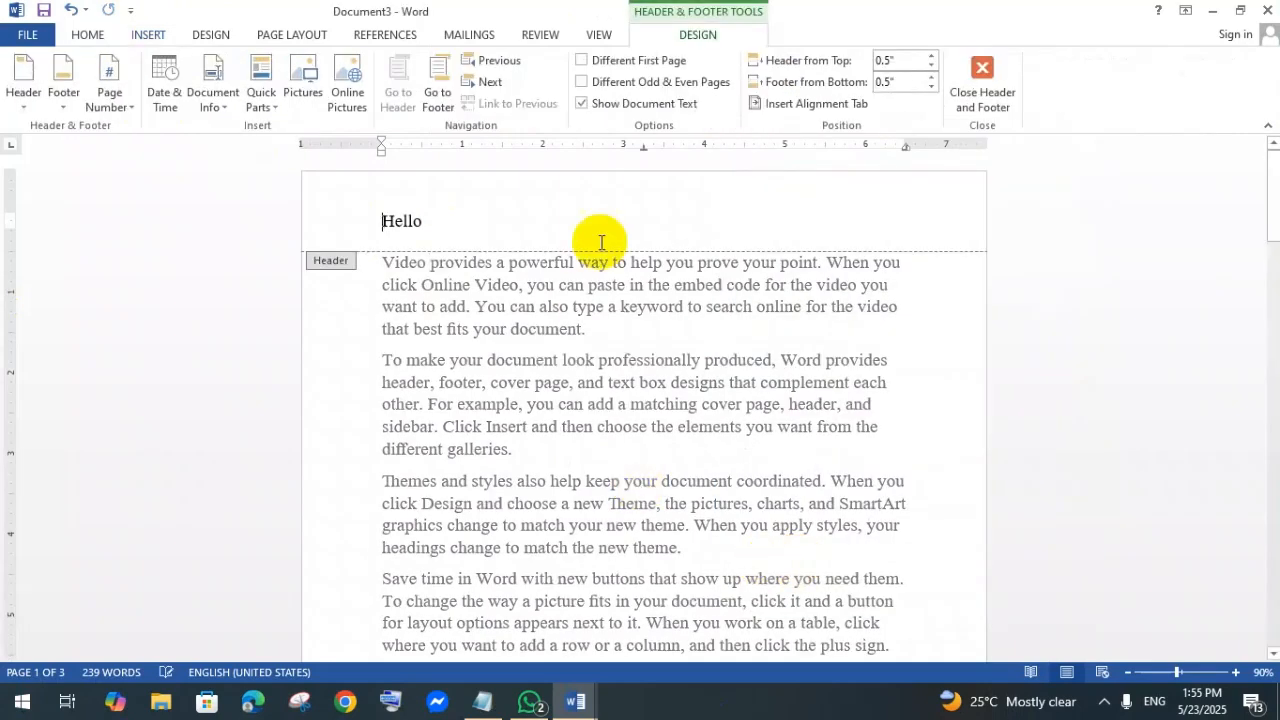
# Step: Replace the header text Hello with Home
pyautogui.click(449, 216)
pyautogui.moveTo(429, 221); pyautogui.dragTo(386, 221)
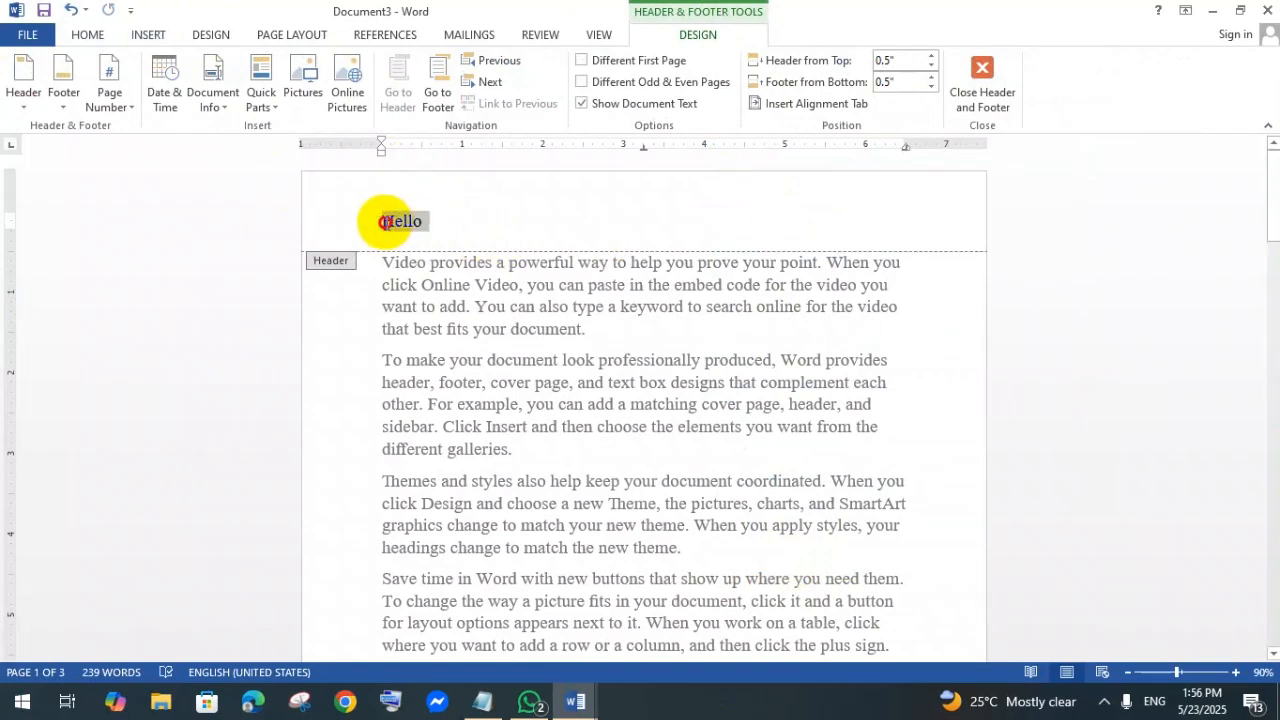
pyautogui.click(443, 222)
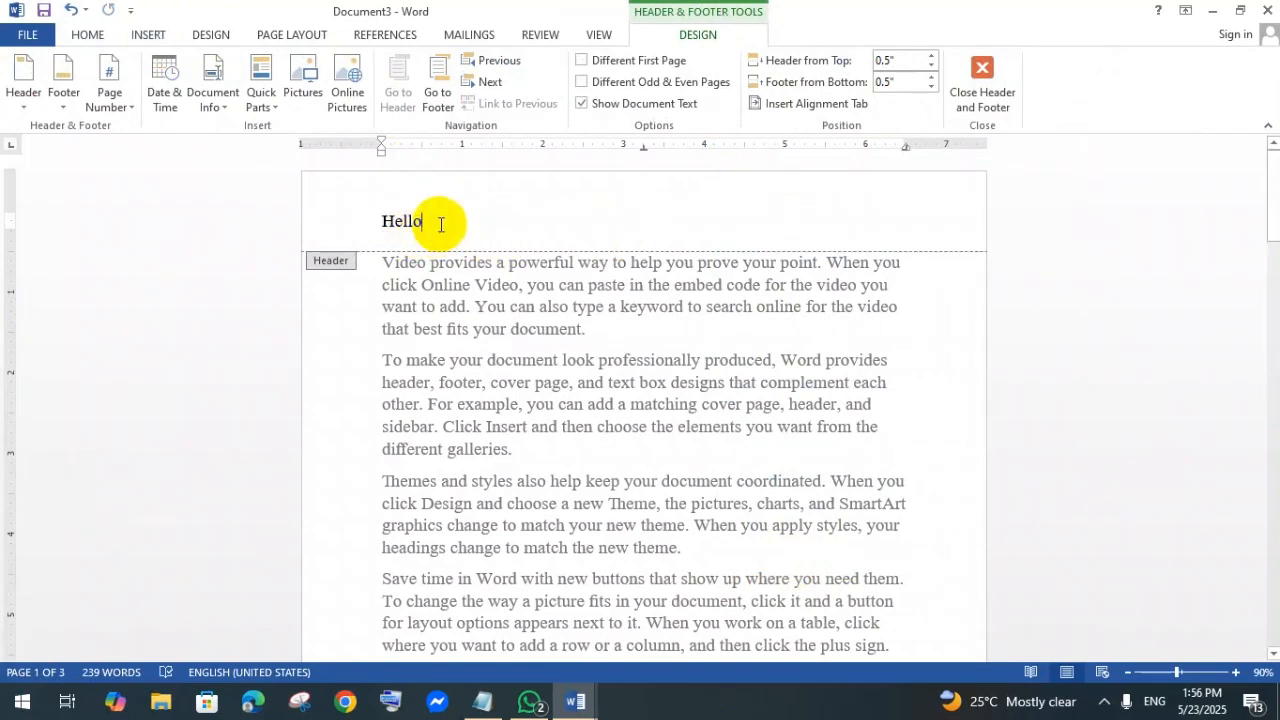
pyautogui.moveTo(451, 217); pyautogui.dragTo(377, 223)
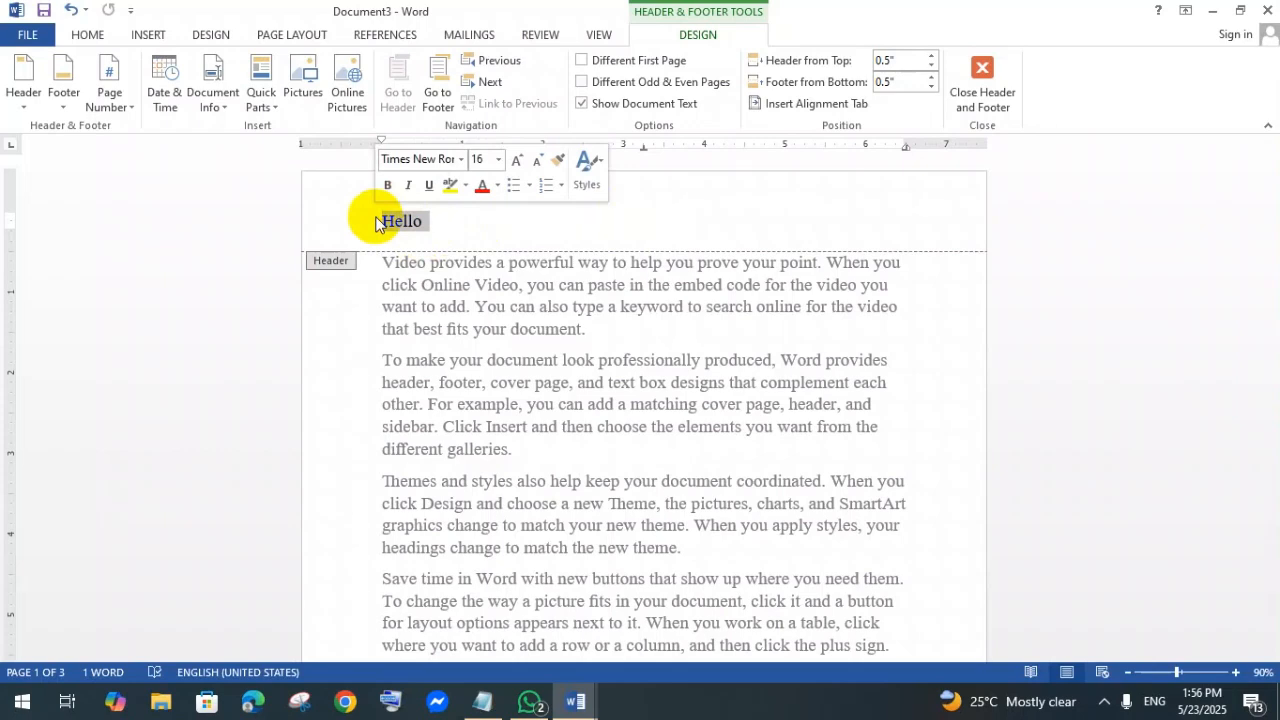
pyautogui.write('Home')
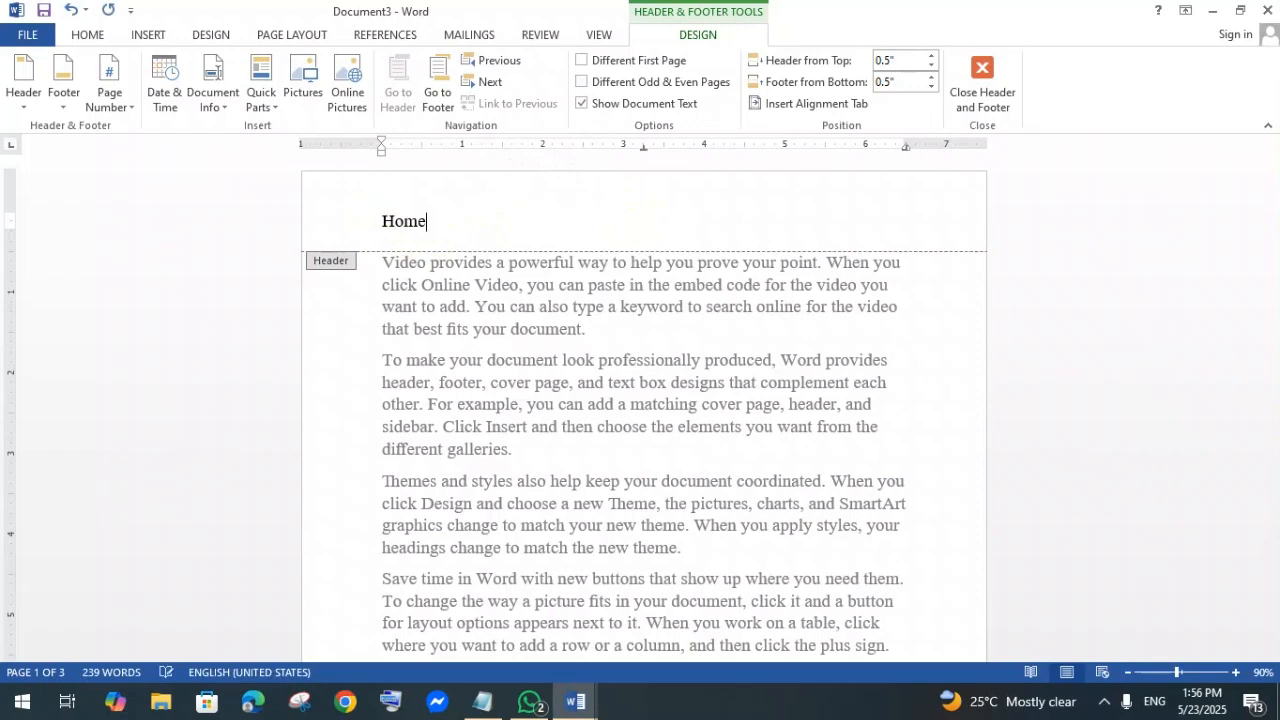
# Step: Replace the header text with "What is Computer?"
pyautogui.press('BackSpace')
pyautogui.press('BackSpace')
pyautogui.press('BackSpace')
pyautogui.press('BackSpace')
pyautogui.write('What is Computer?')
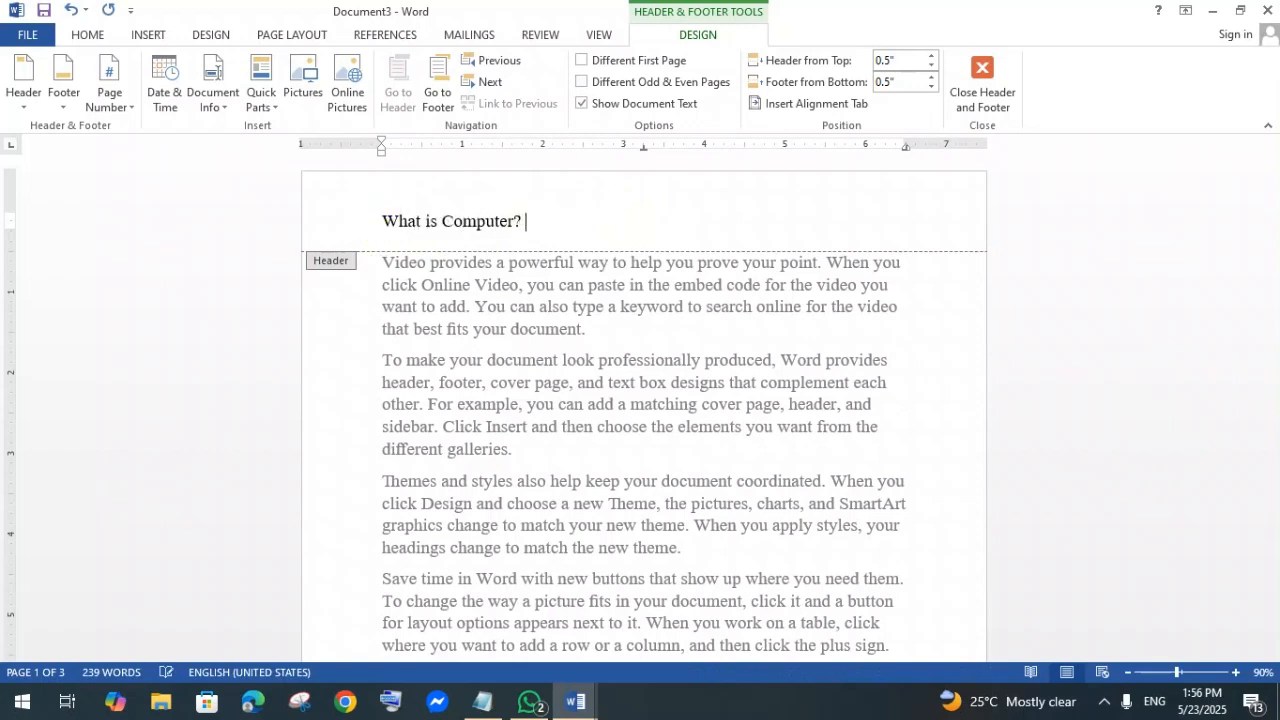
# Step: Center the header text "What is Computer?" and enlarge its font to size 22
pyautogui.moveTo(522, 221); pyautogui.dragTo(369, 221)
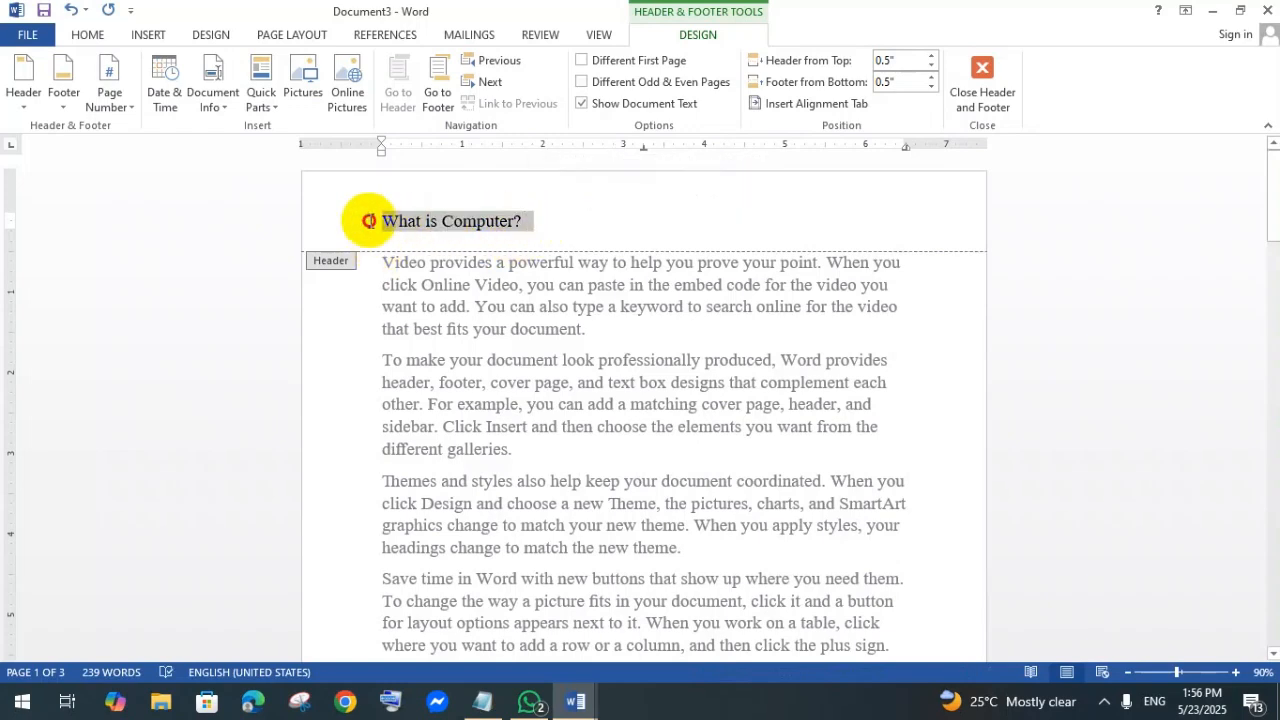
pyautogui.click(90, 35)
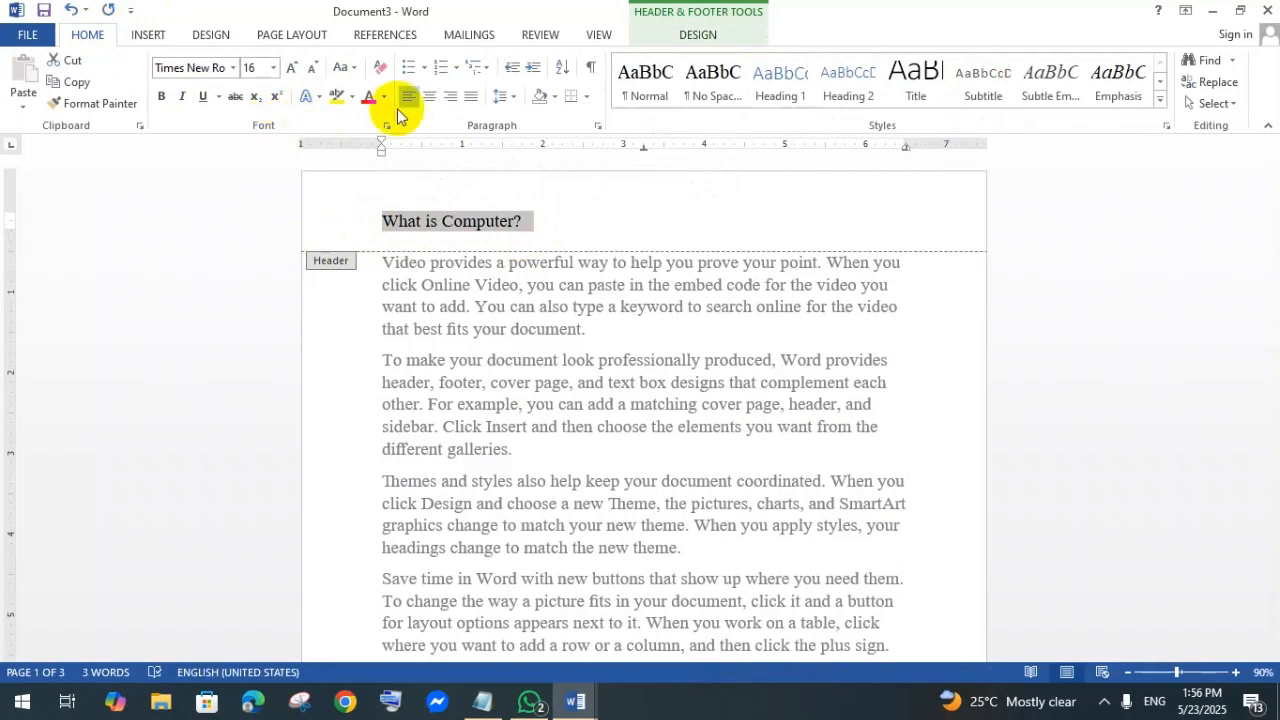
pyautogui.click(431, 100)
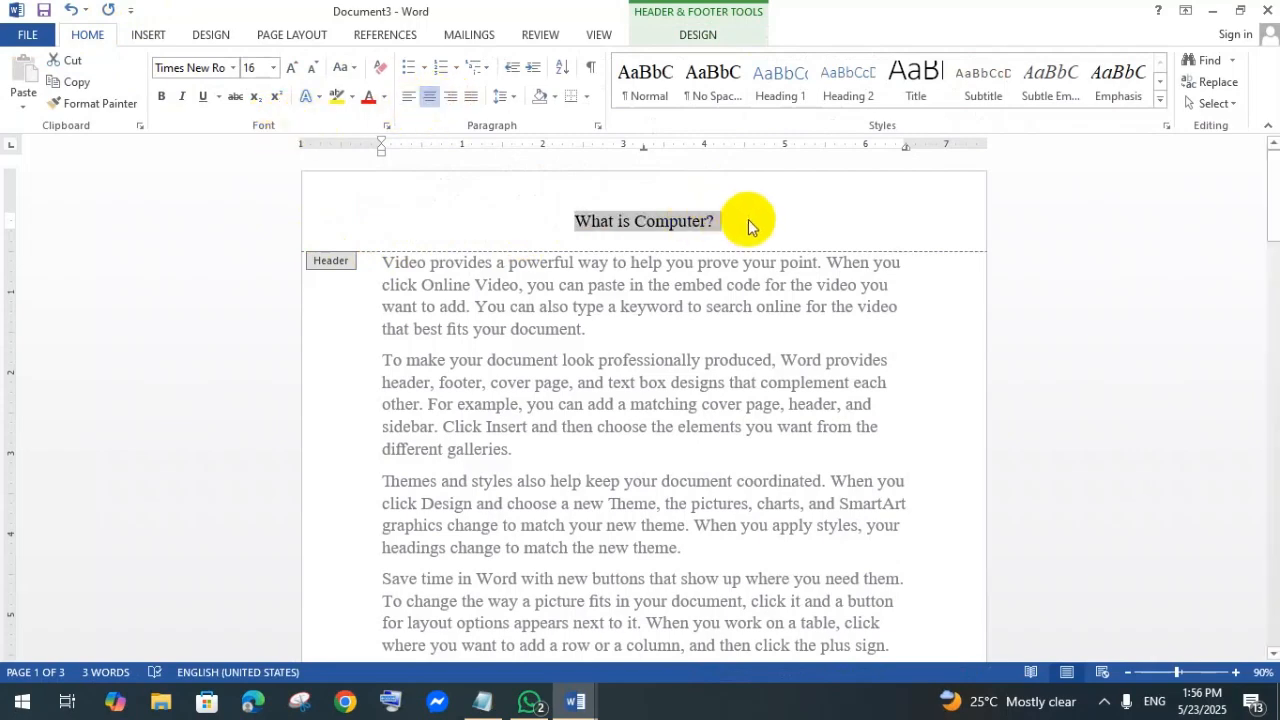
pyautogui.click(291, 68)
pyautogui.click(291, 68)
pyautogui.click(293, 68)
pyautogui.click(637, 224)
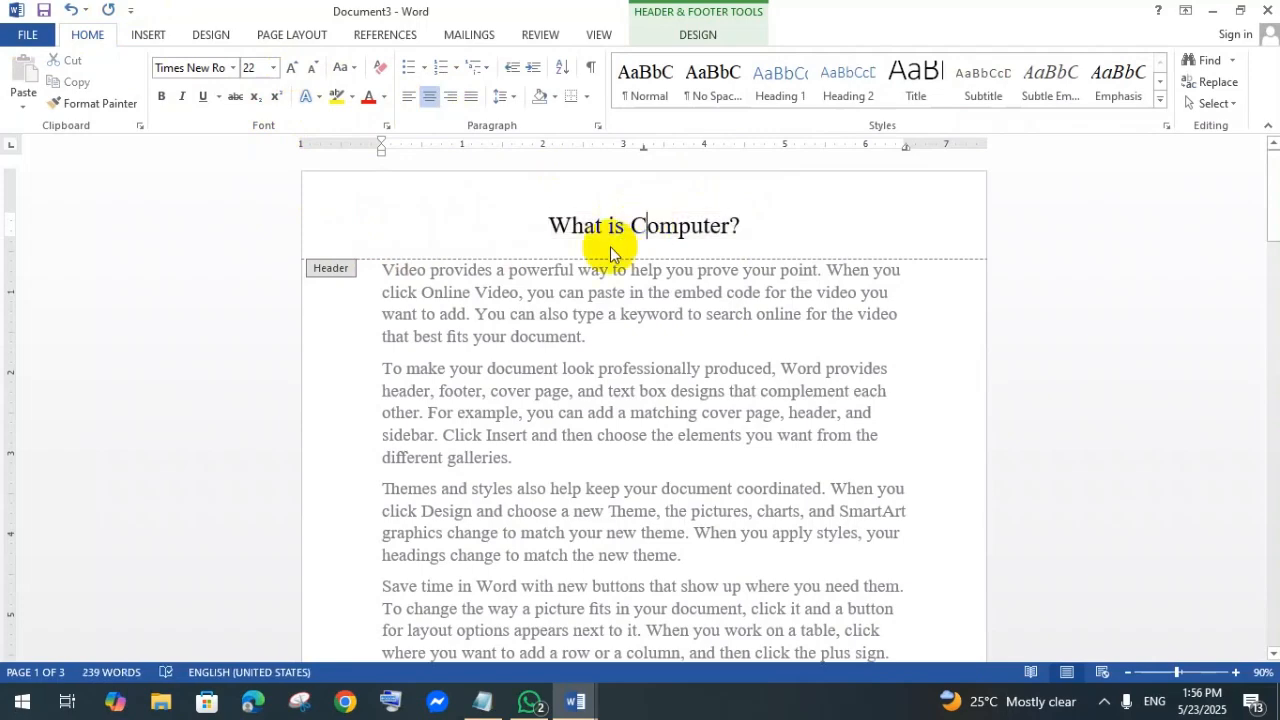
# Step: Close header editing and look through all pages to check the header on each one
pyautogui.doubleClick(562, 368)
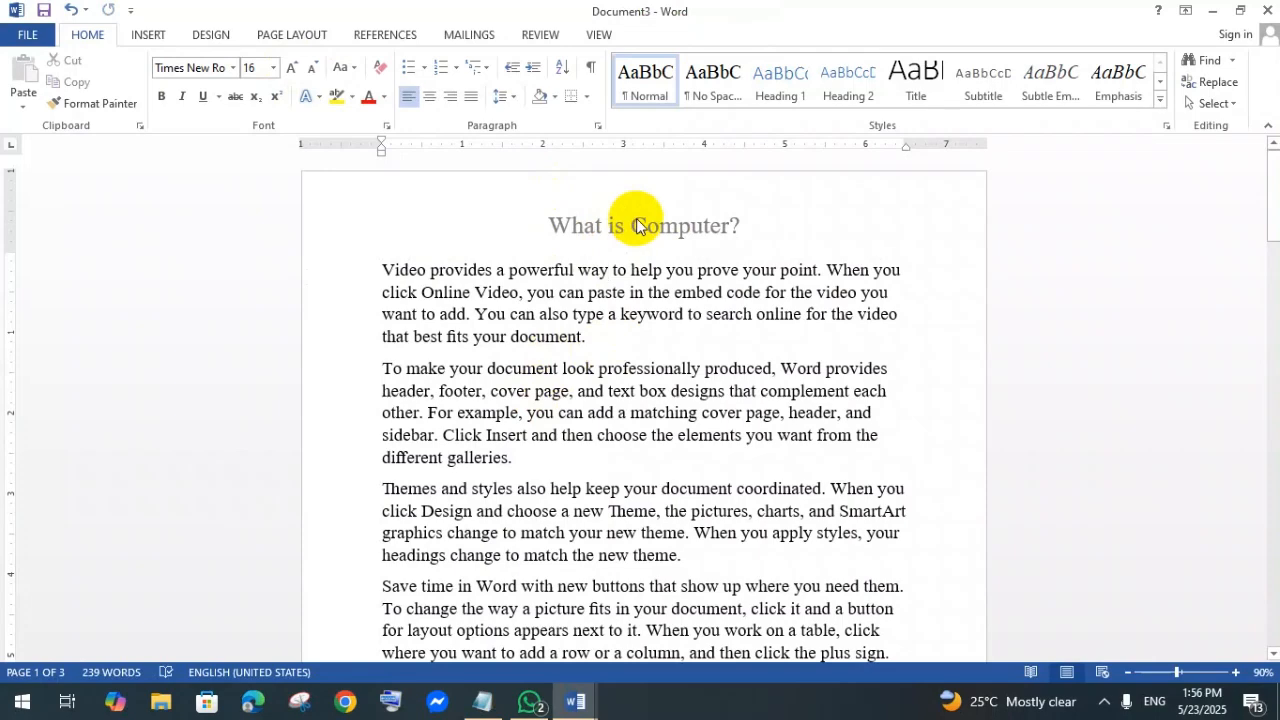
pyautogui.scroll(-8, 591, 291)
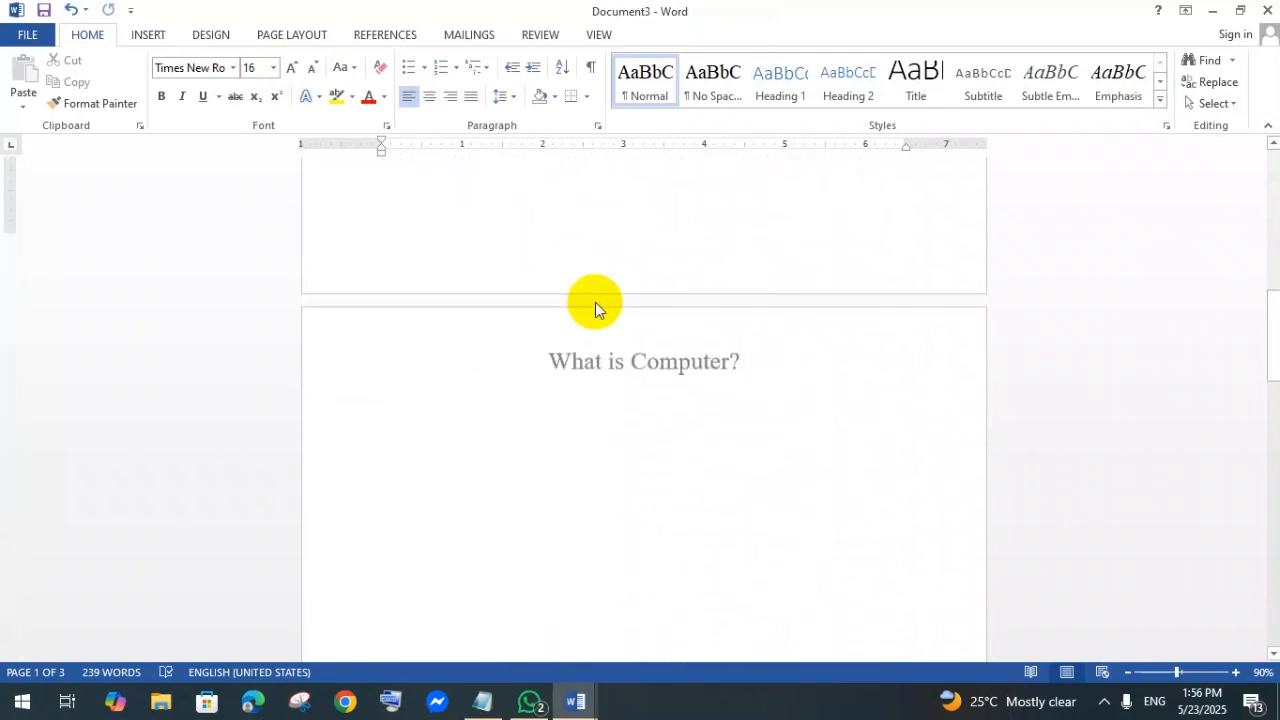
pyautogui.scroll(-1, 600, 305)
pyautogui.click(588, 302)
pyautogui.scroll(-6, 652, 300)
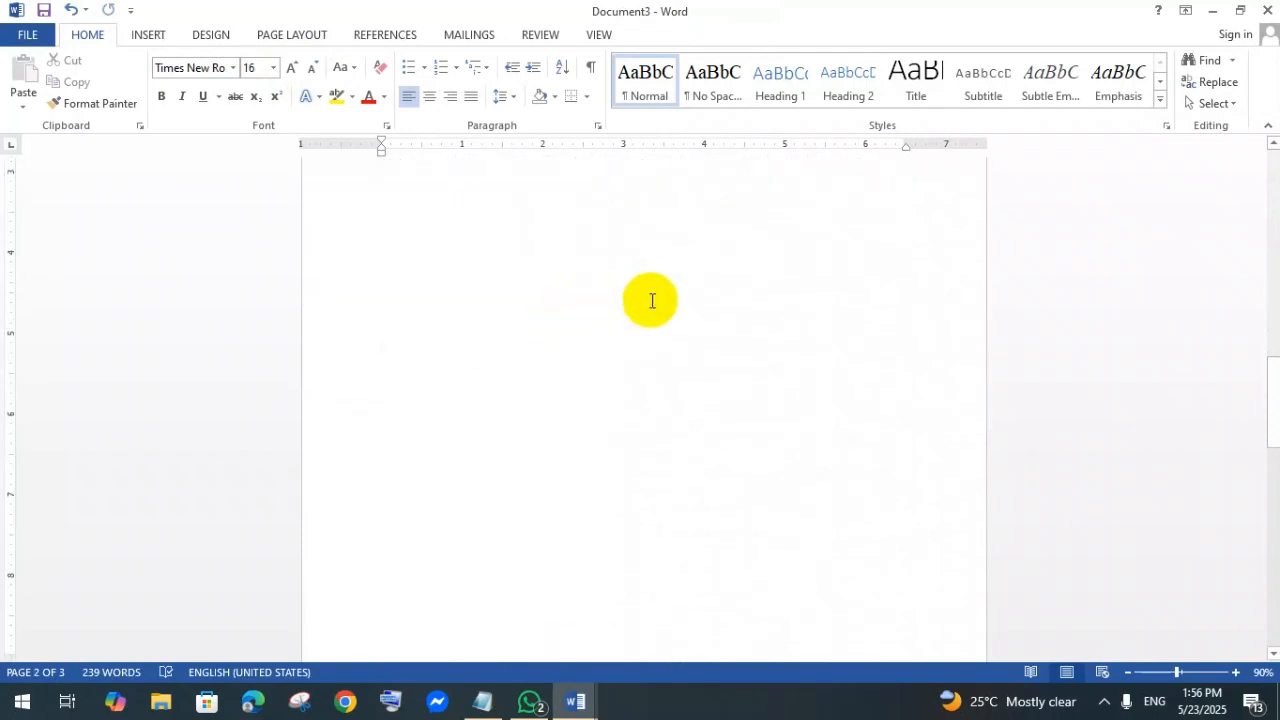
pyautogui.scroll(-5, 652, 300)
pyautogui.click(617, 404)
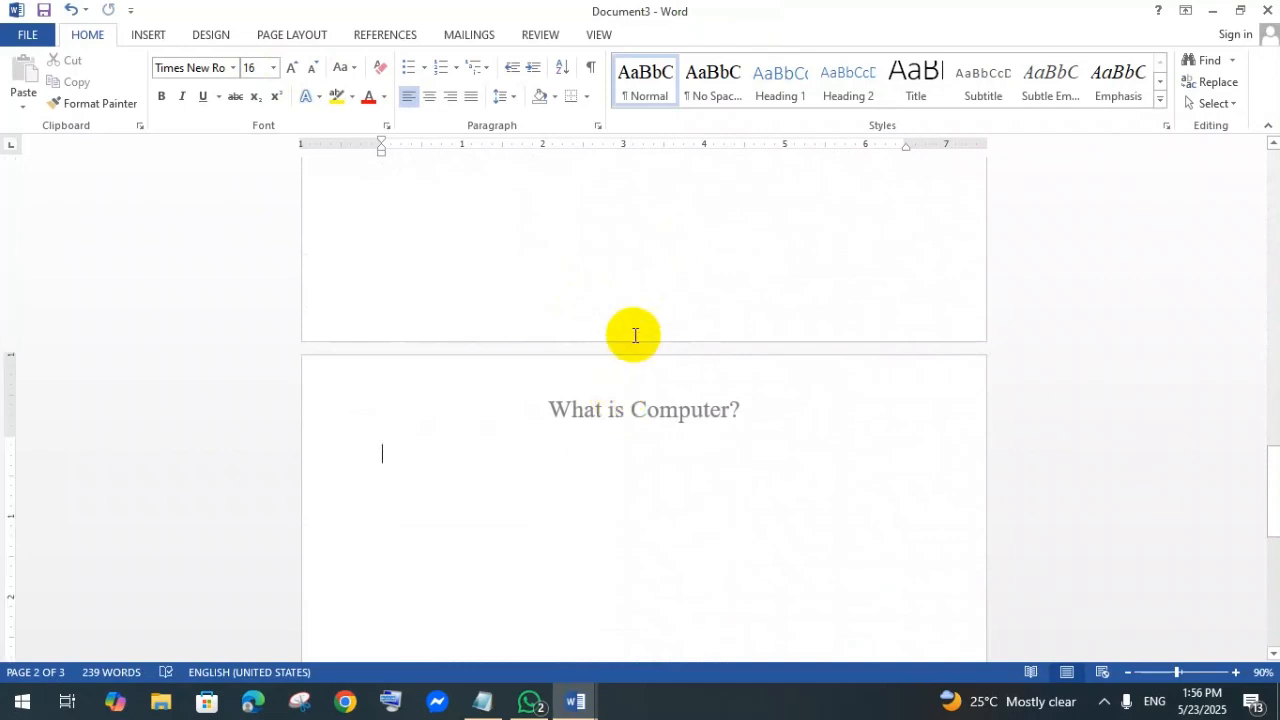
pyautogui.scroll(12, 635, 336)
pyautogui.scroll(10, 635, 336)
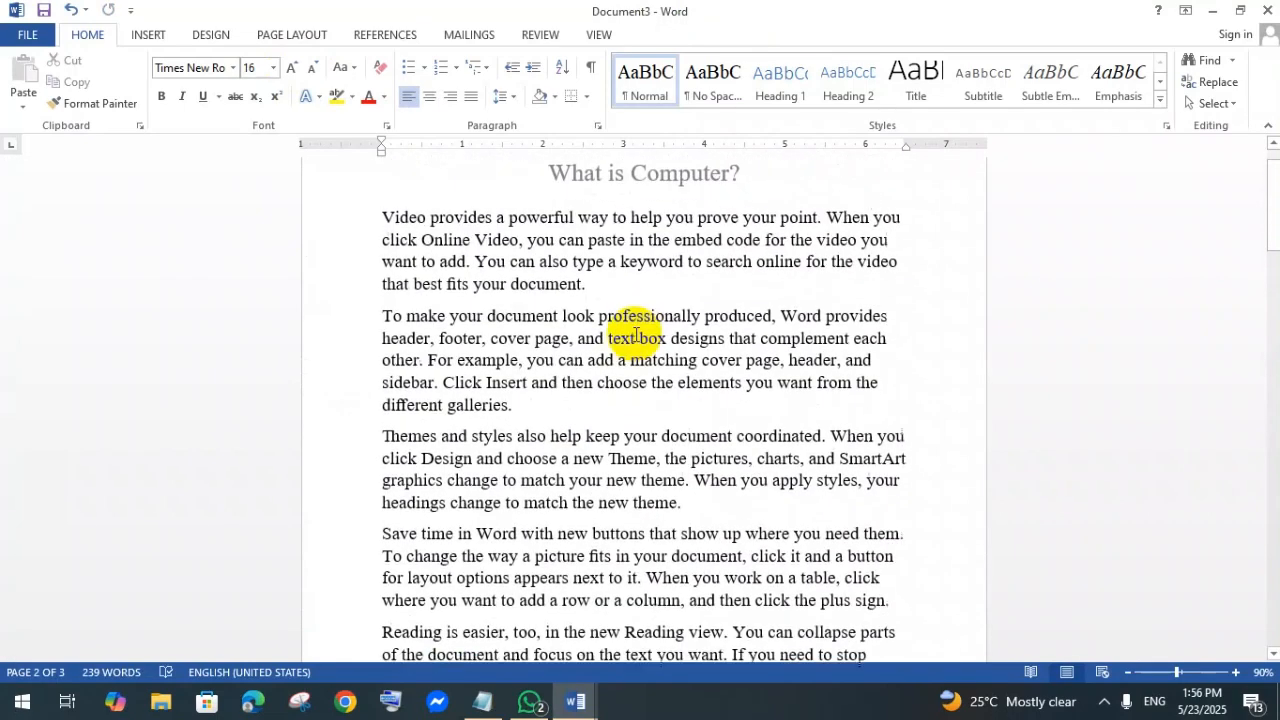
pyautogui.click(630, 270)
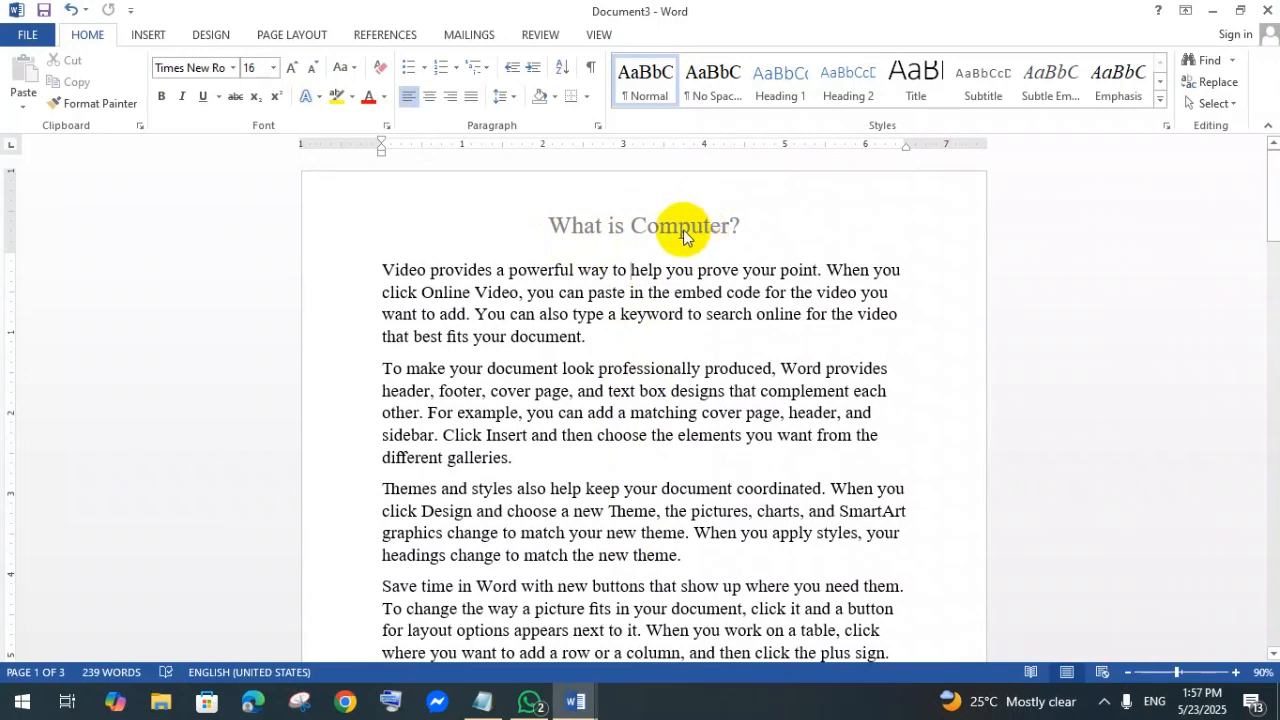
# Step: Insert a built-in Blank (Three Columns) footer into the document
pyautogui.click(150, 33)
pyautogui.click(621, 314)
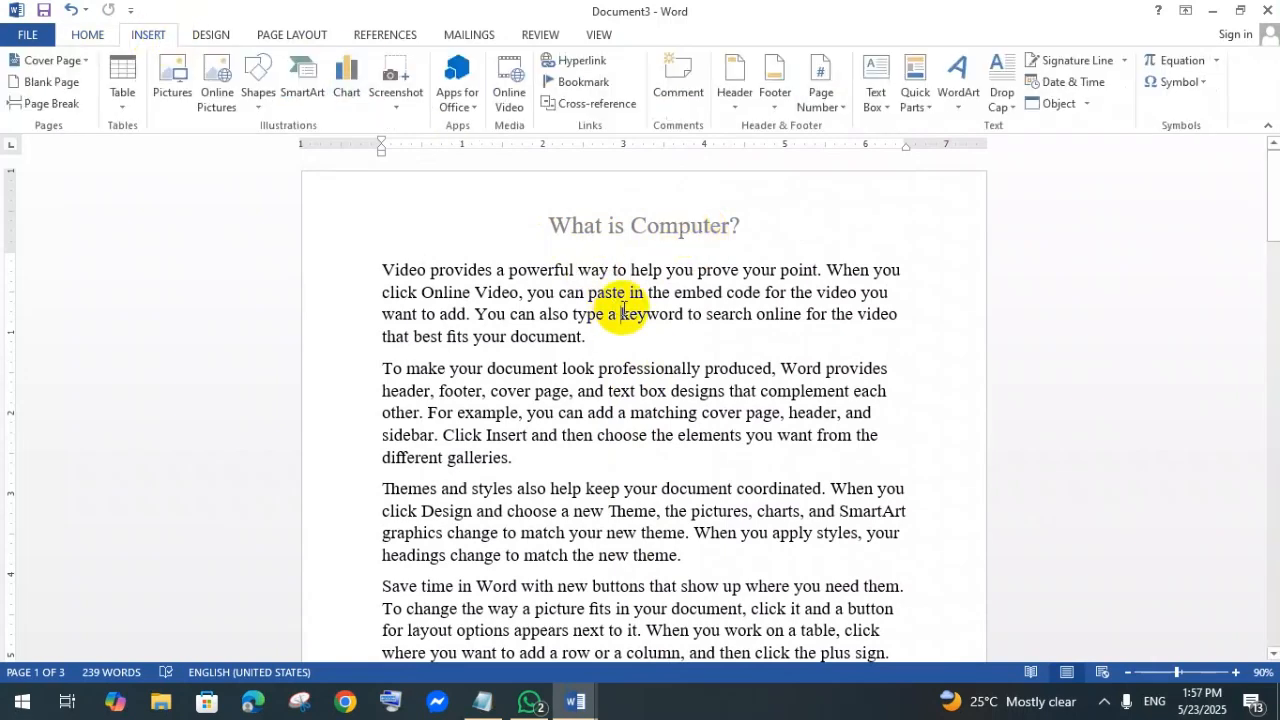
pyautogui.click(775, 110)
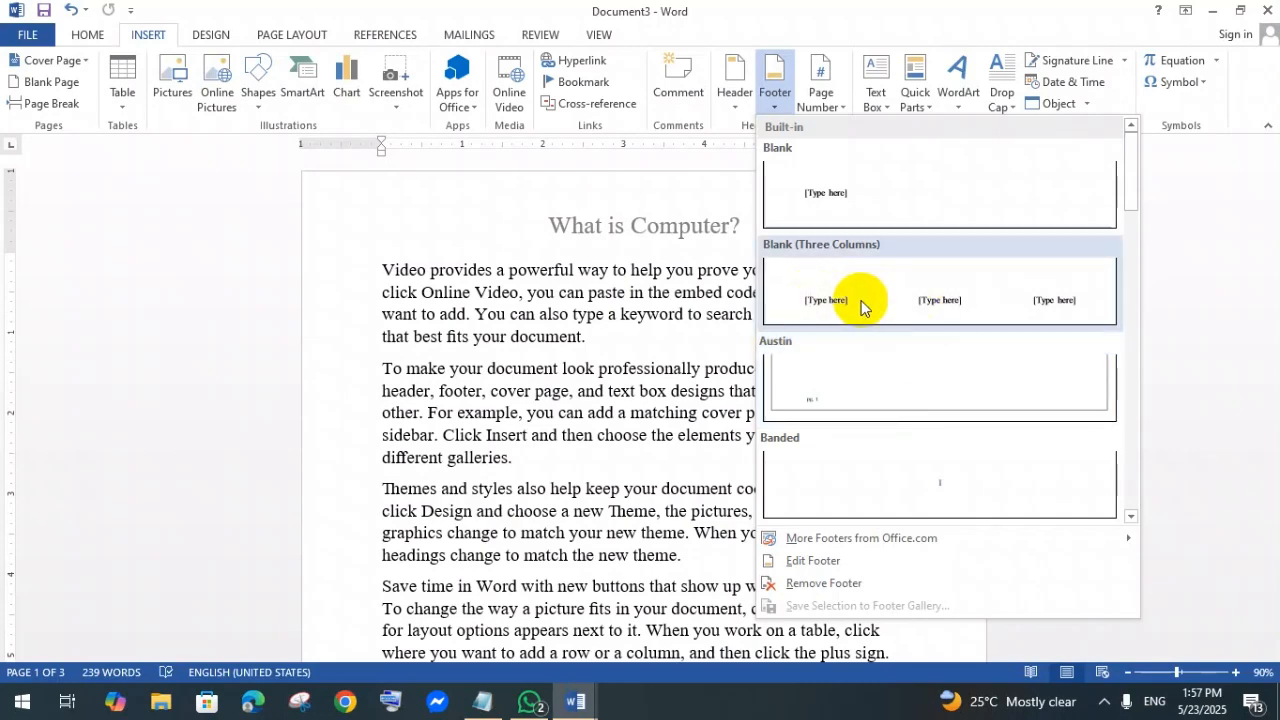
pyautogui.click(951, 303)
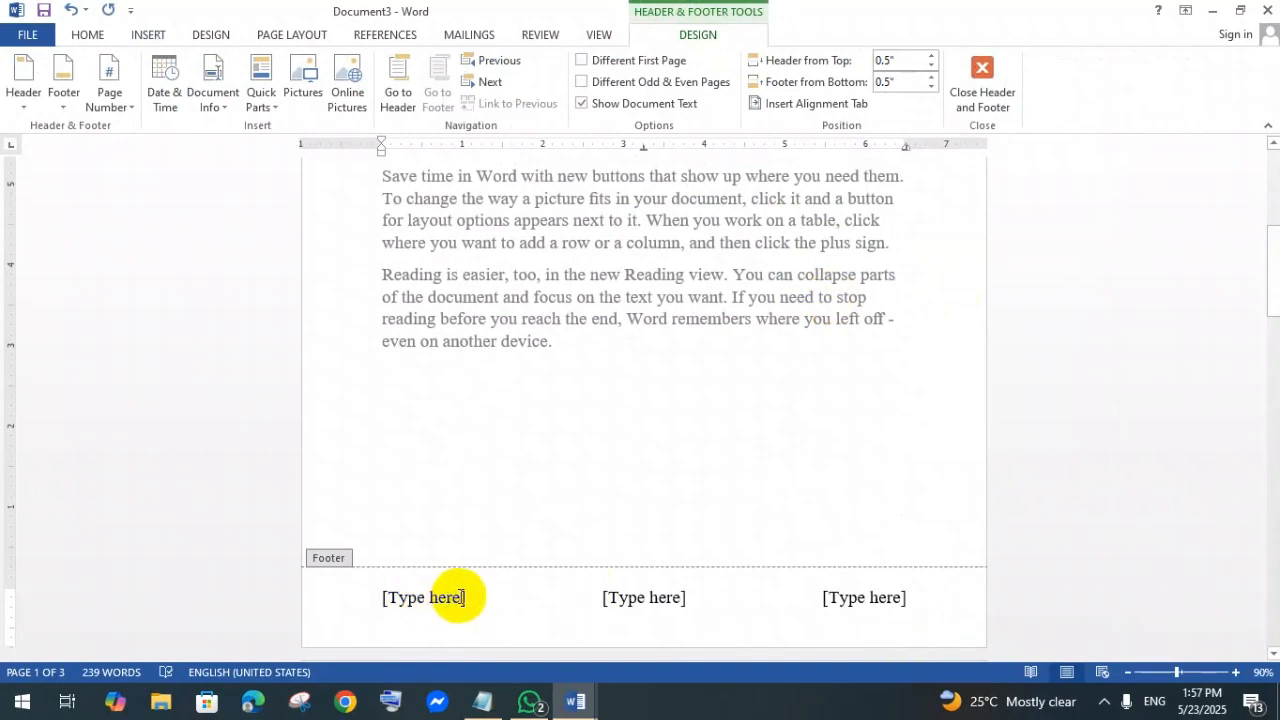
# Step: Fill the three footer placeholders with hello, home and tree, from left to right, and close footer editing
pyautogui.click(460, 602)
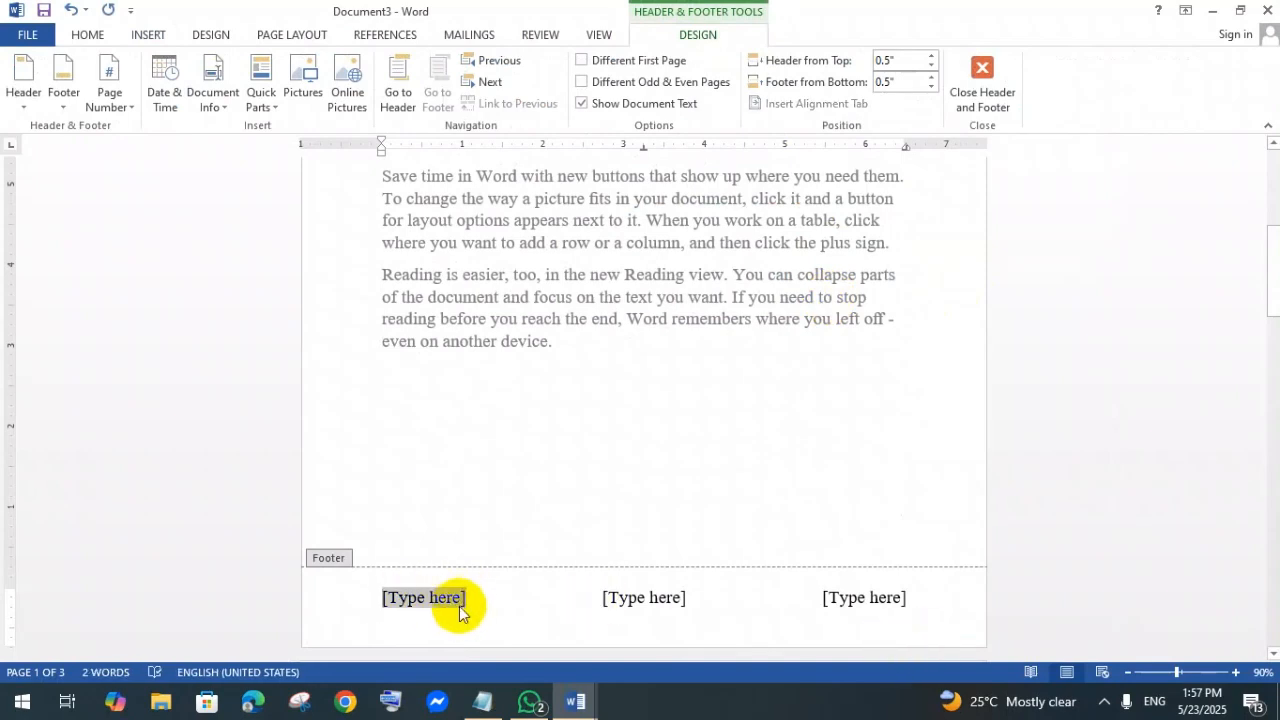
pyautogui.write('hello')
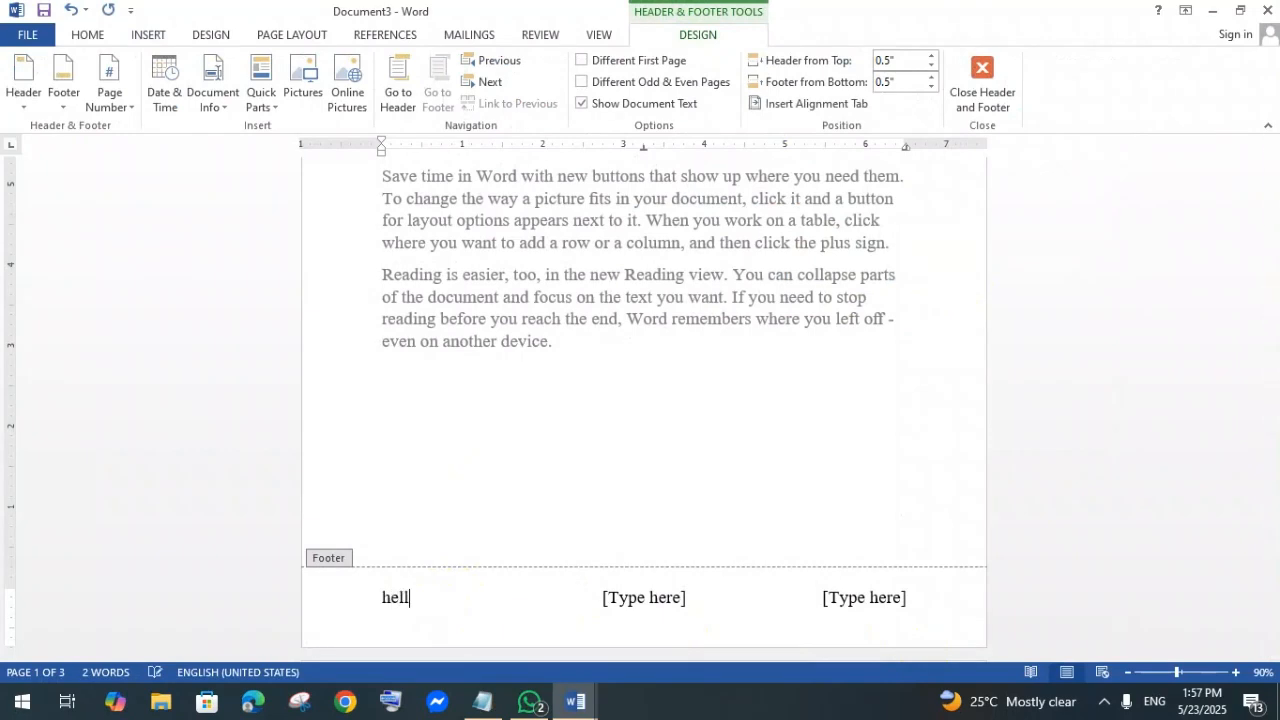
pyautogui.click(641, 605)
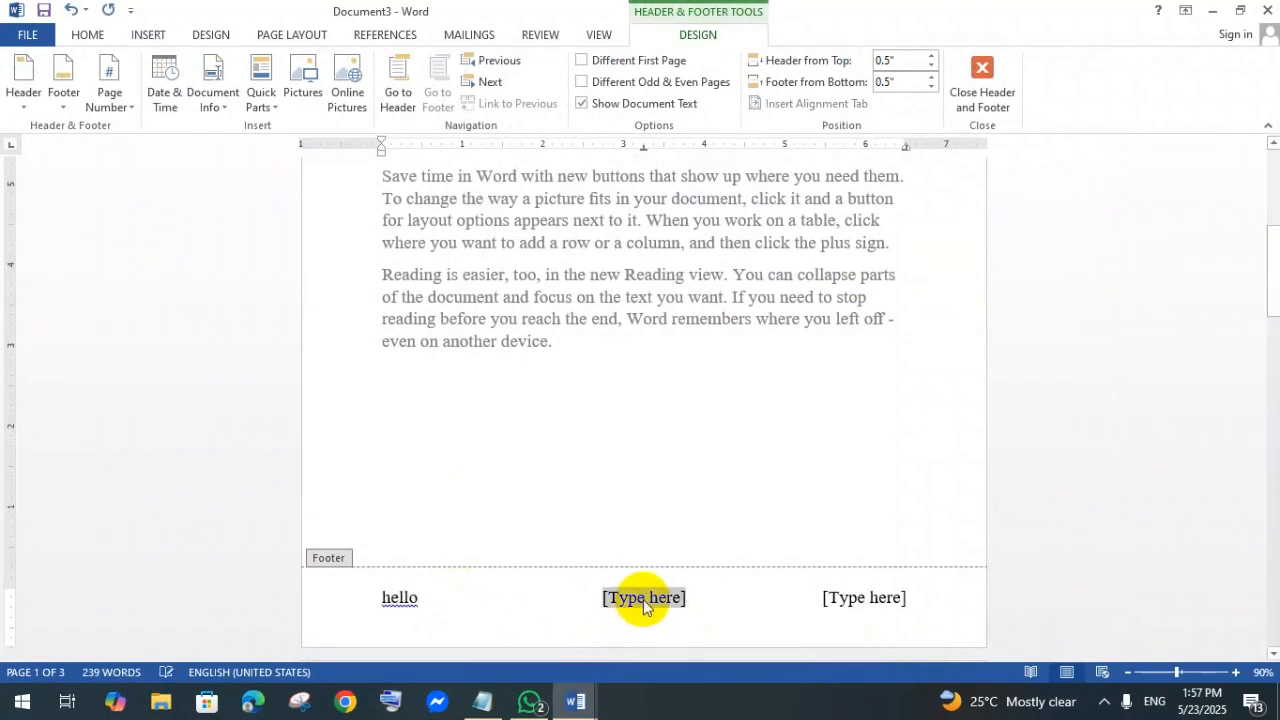
pyautogui.write('home')
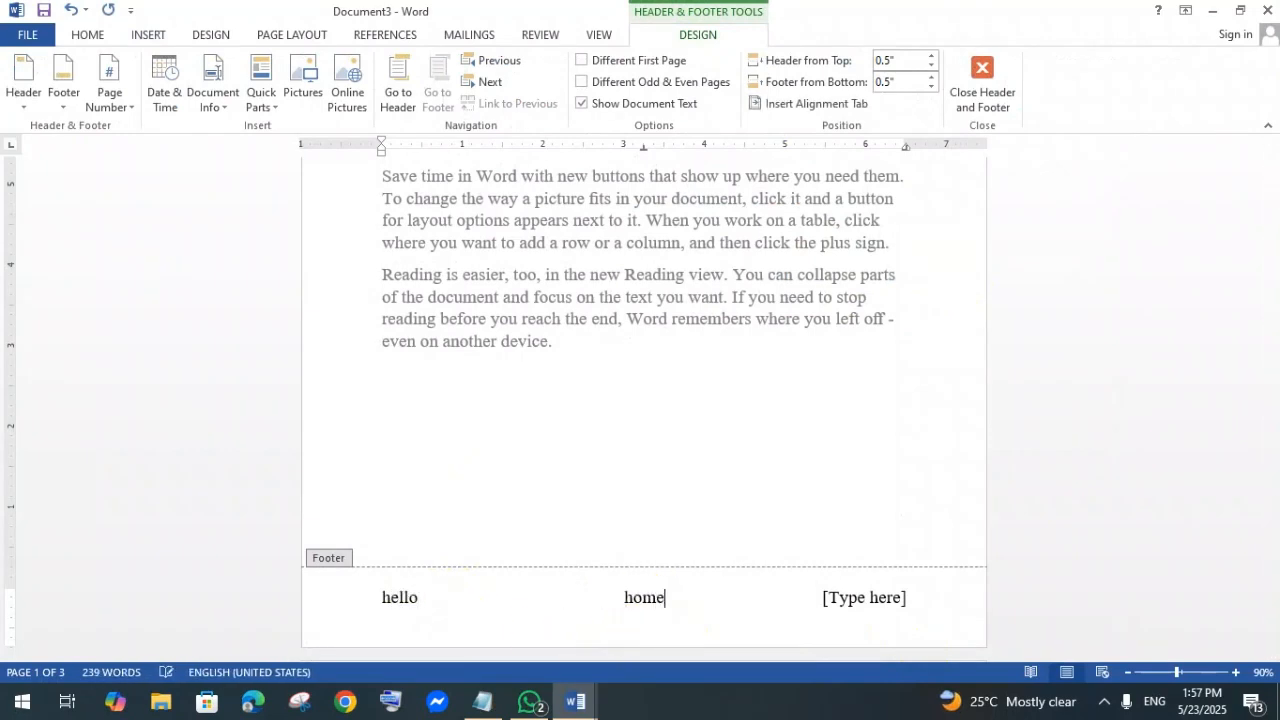
pyautogui.click(870, 600)
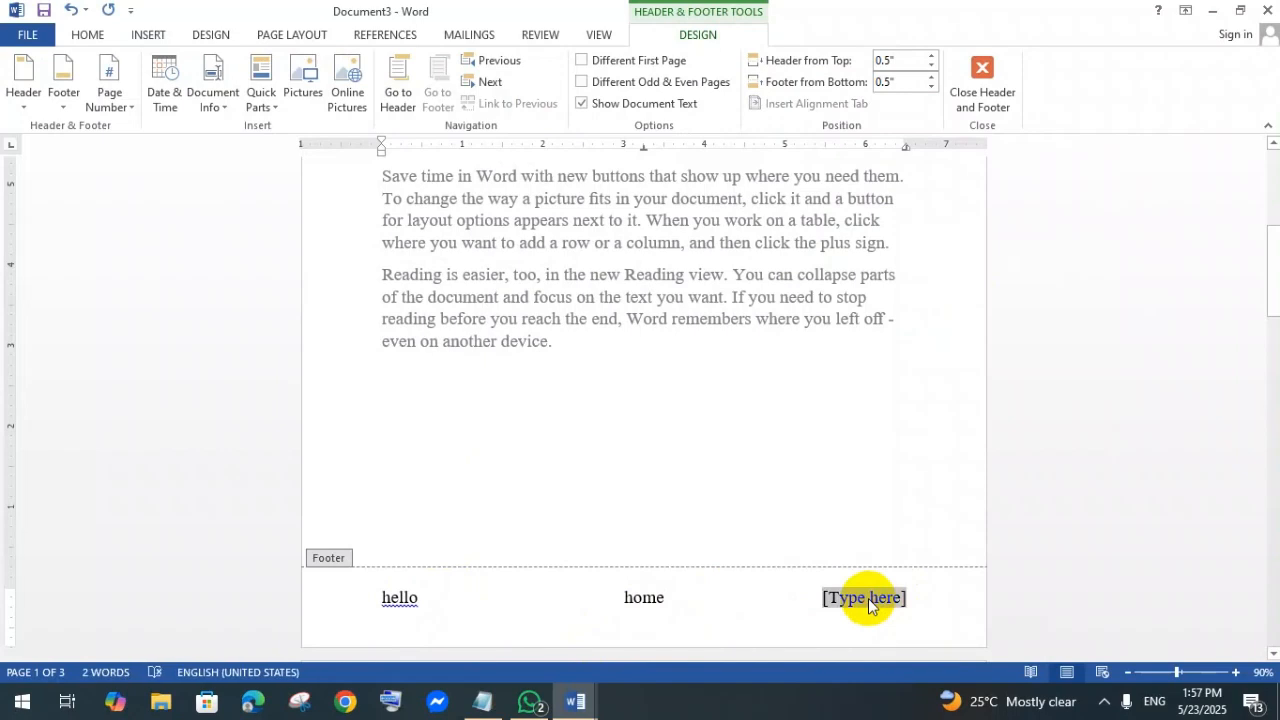
pyautogui.write('tree')
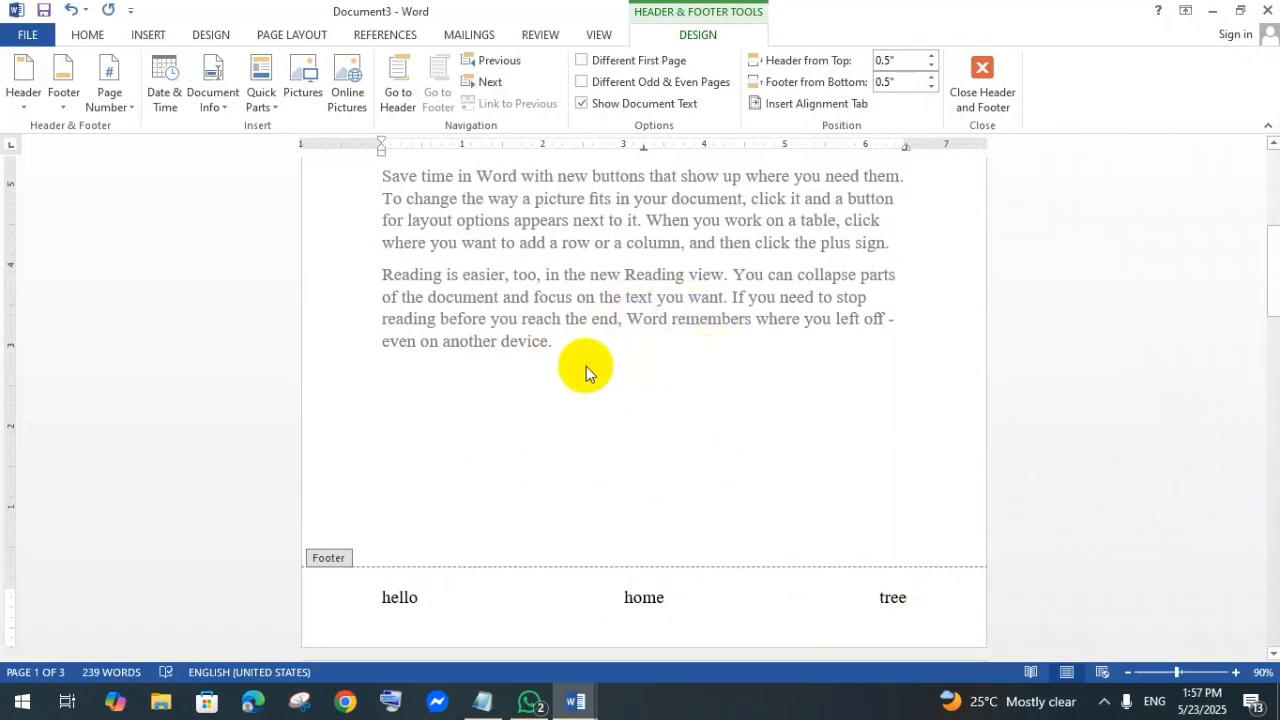
pyautogui.doubleClick(637, 365)
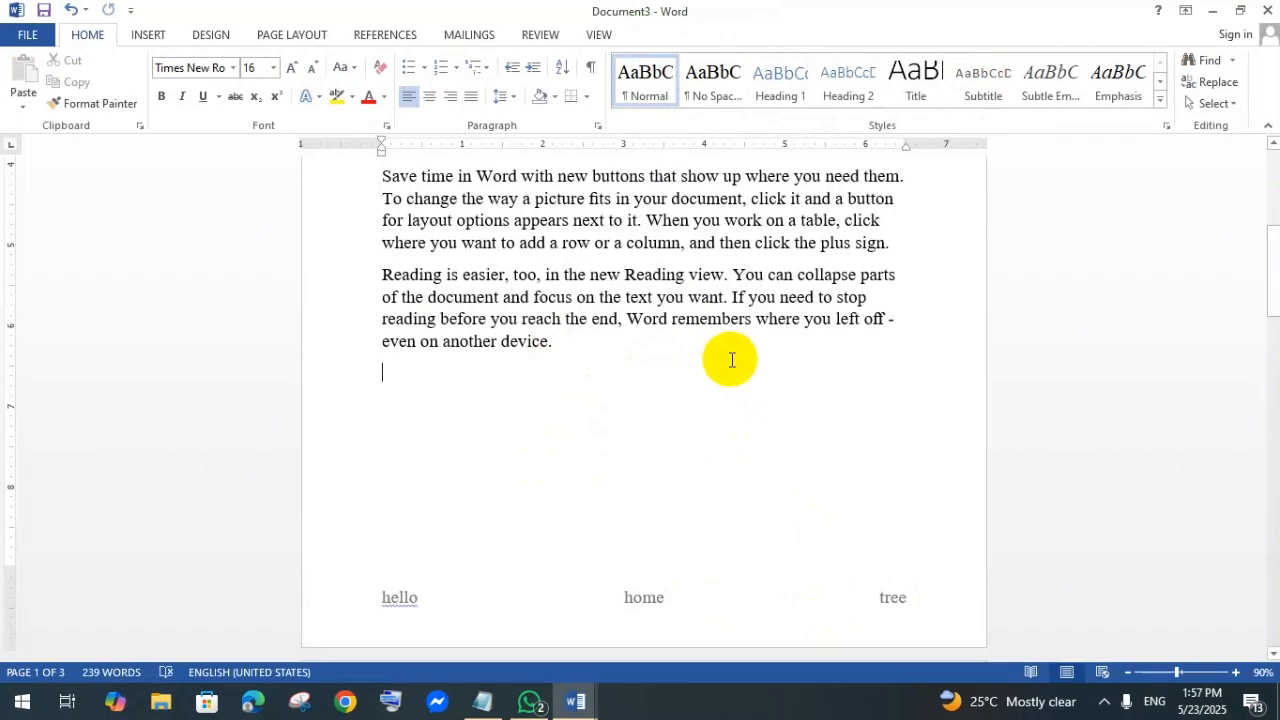
# Step: Look through the document's pages to check the three-column footer on each one, ending at the first page
pyautogui.scroll(-5, 731, 360)
pyautogui.scroll(3, 730, 360)
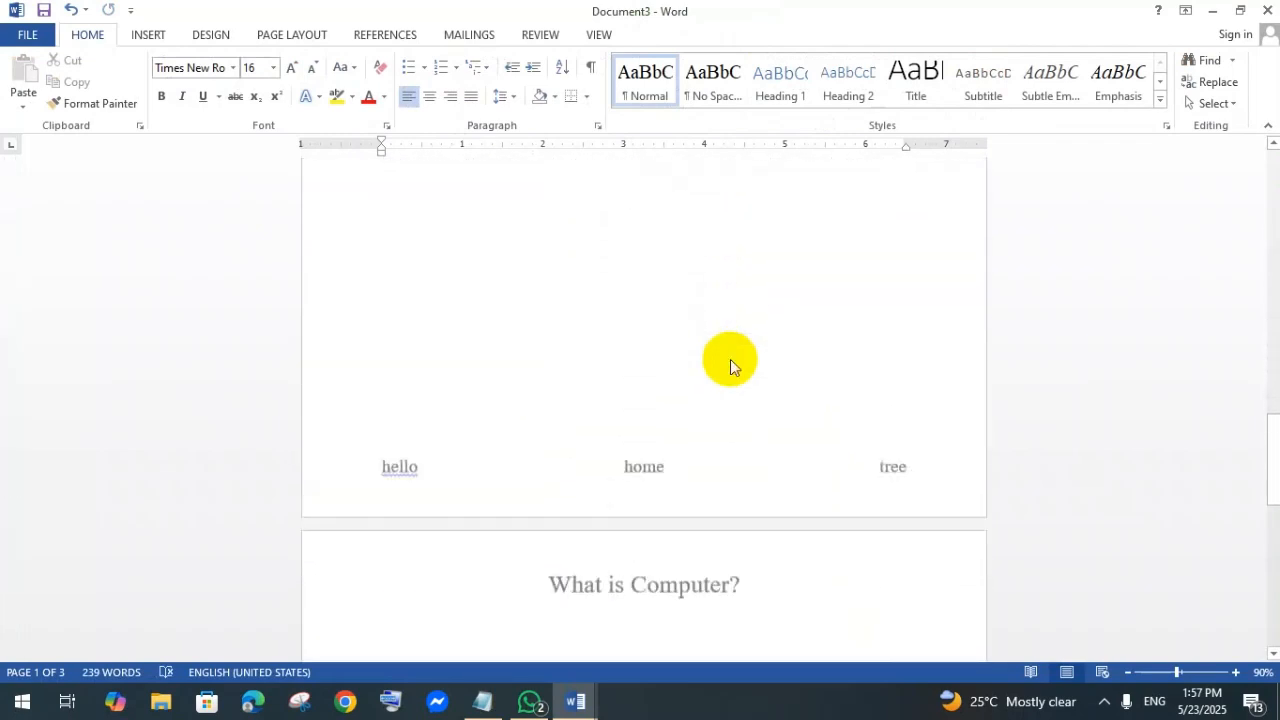
pyautogui.scroll(-2, 730, 366)
pyautogui.scroll(-4, 657, 343)
pyautogui.scroll(9, 663, 343)
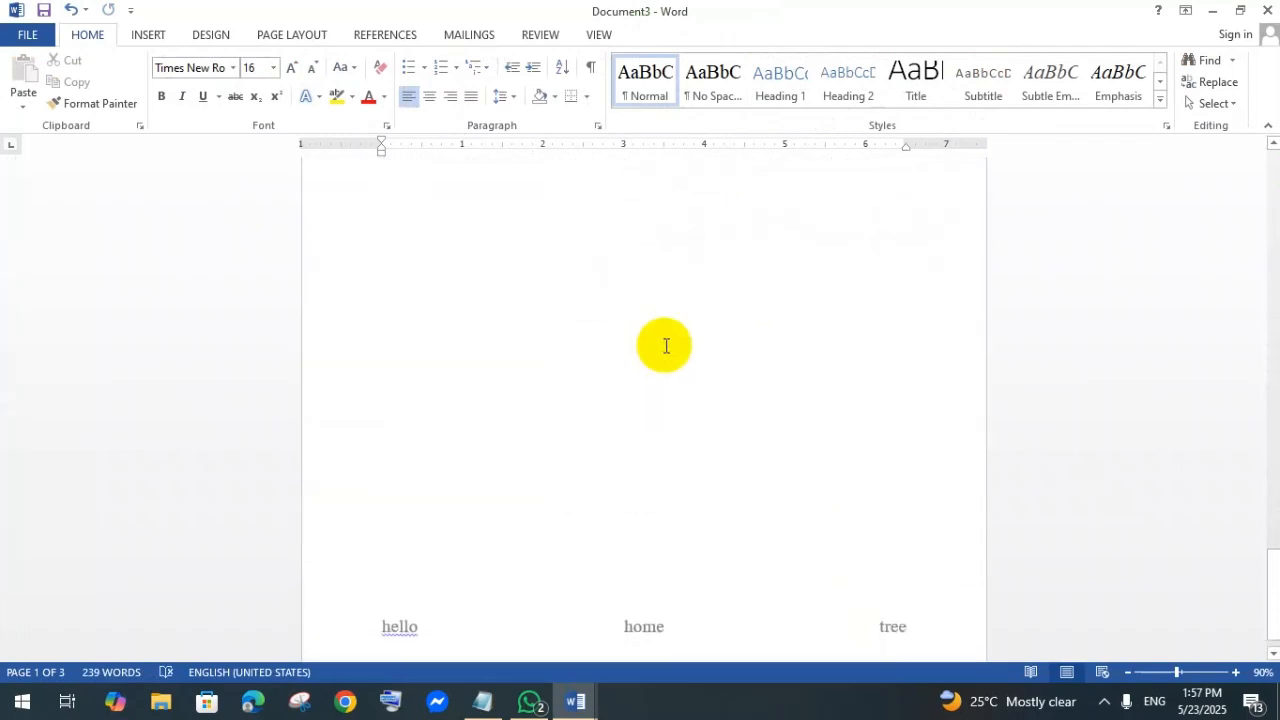
pyautogui.scroll(-1, 620, 494)
pyautogui.scroll(-5, 760, 391)
pyautogui.scroll(3, 762, 393)
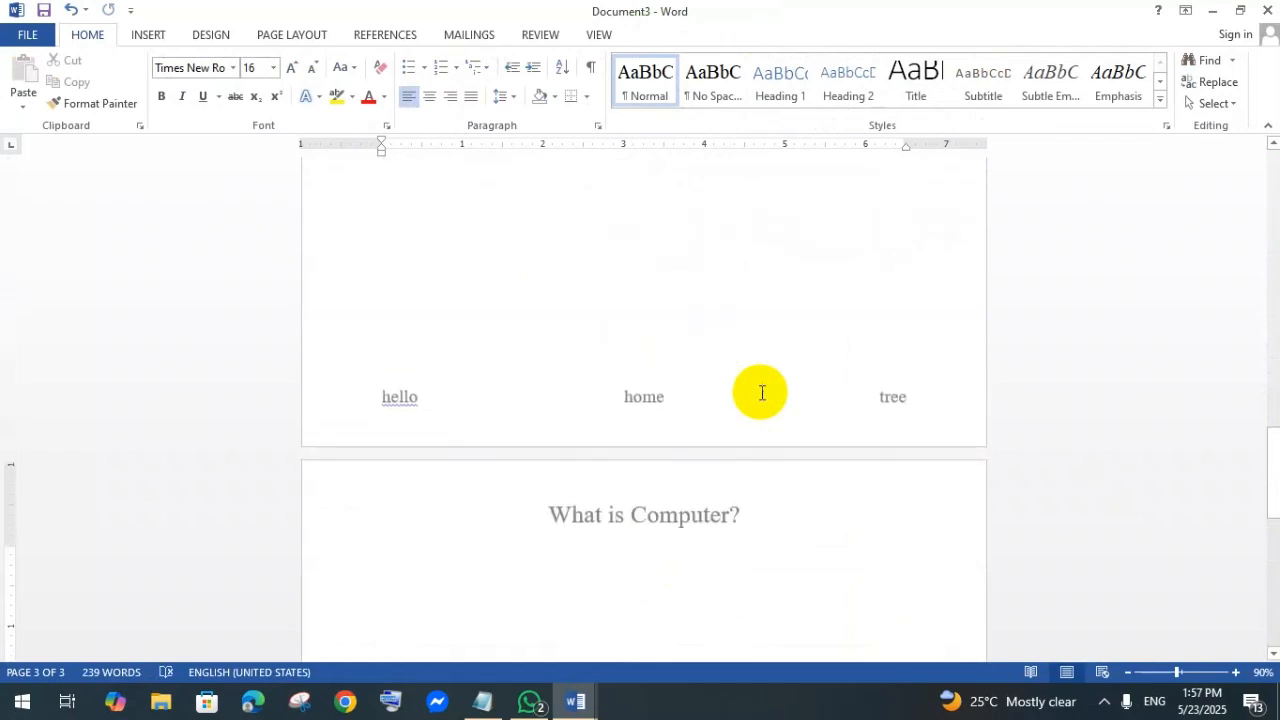
pyautogui.scroll(-5, 757, 391)
pyautogui.scroll(2, 740, 398)
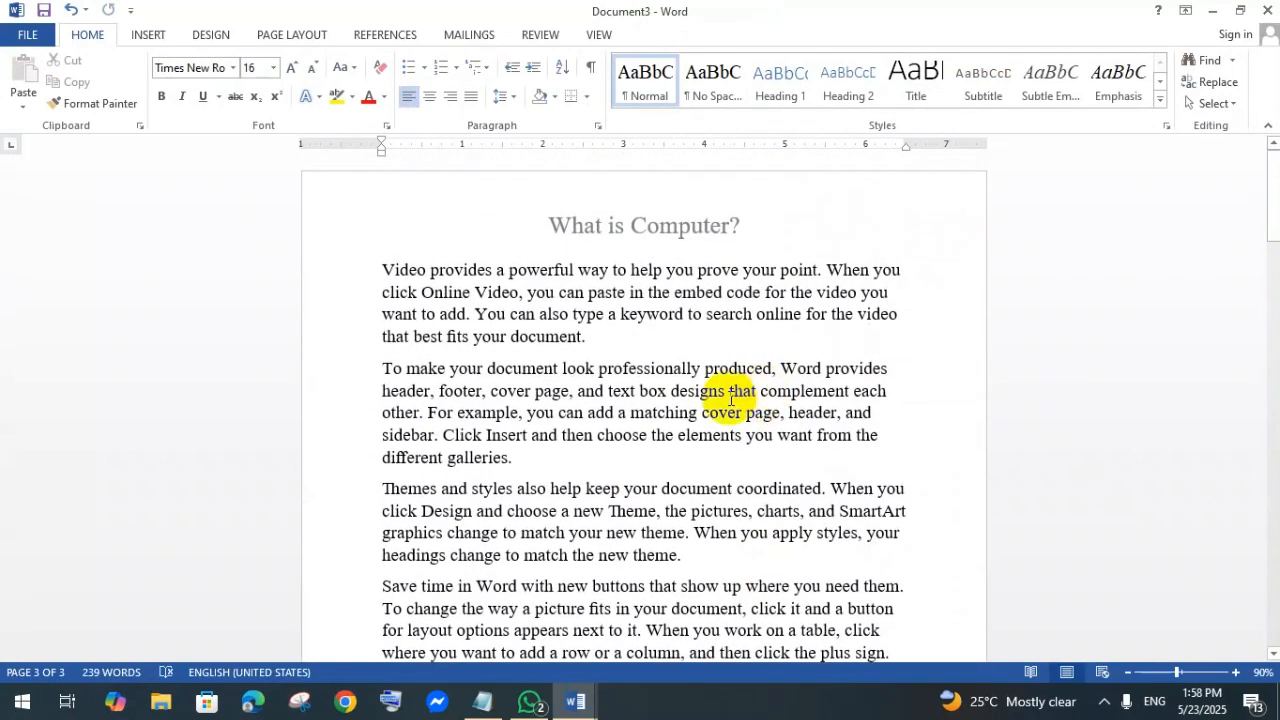
# Step: Open the existing footer for editing with the Edit Footer command
pyautogui.click(148, 32)
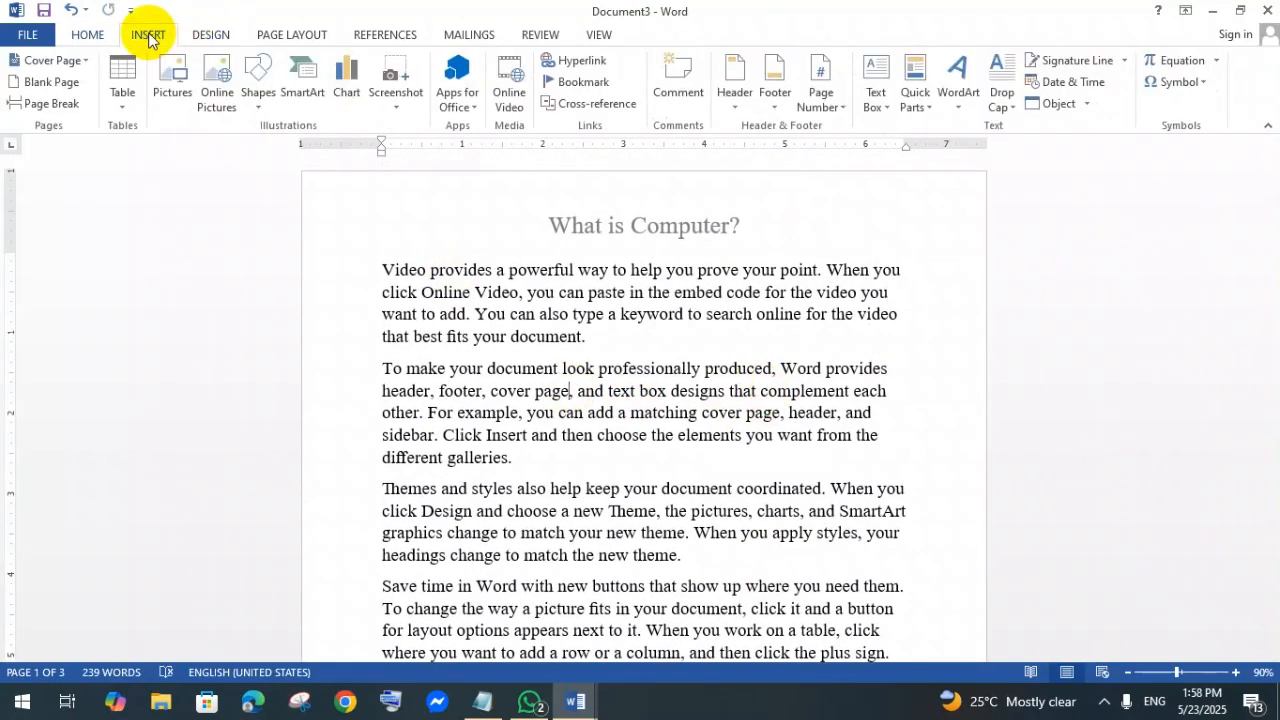
pyautogui.click(775, 108)
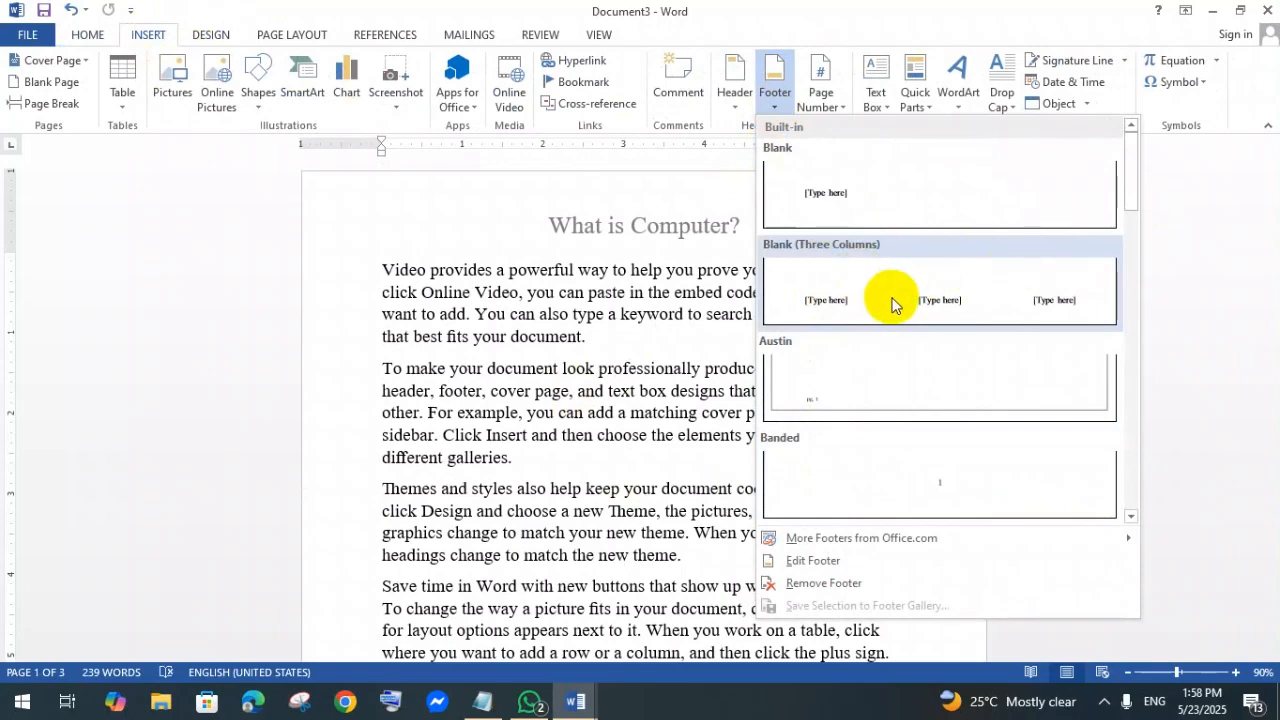
pyautogui.click(797, 567)
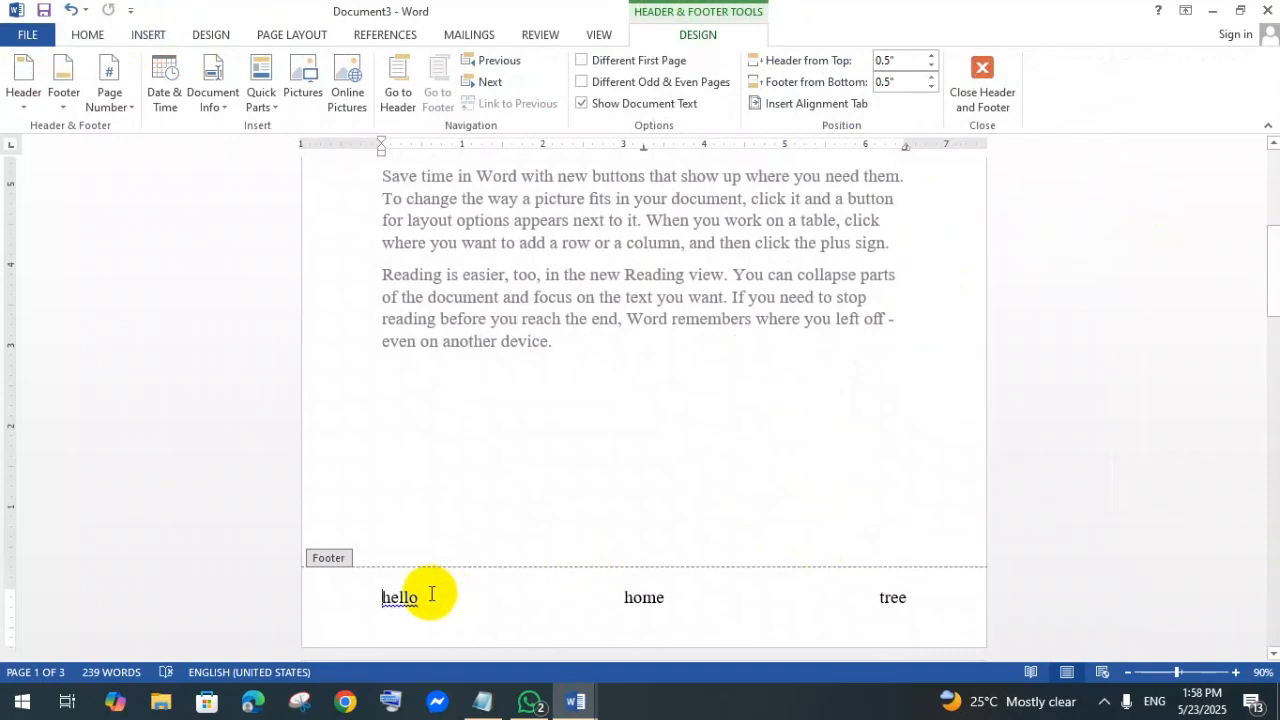
# Step: Replace the left footer text hello with HOME
pyautogui.tripleClick(399, 597)
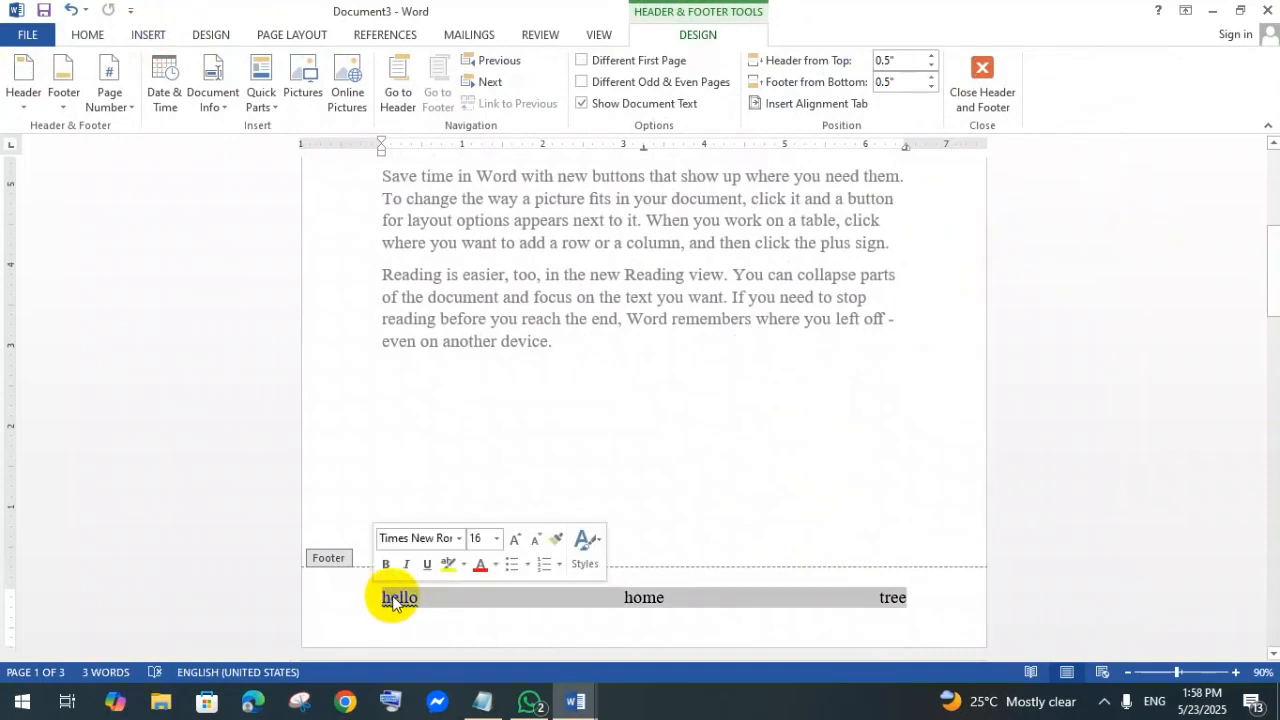
pyautogui.tripleClick(380, 598)
pyautogui.click(418, 607)
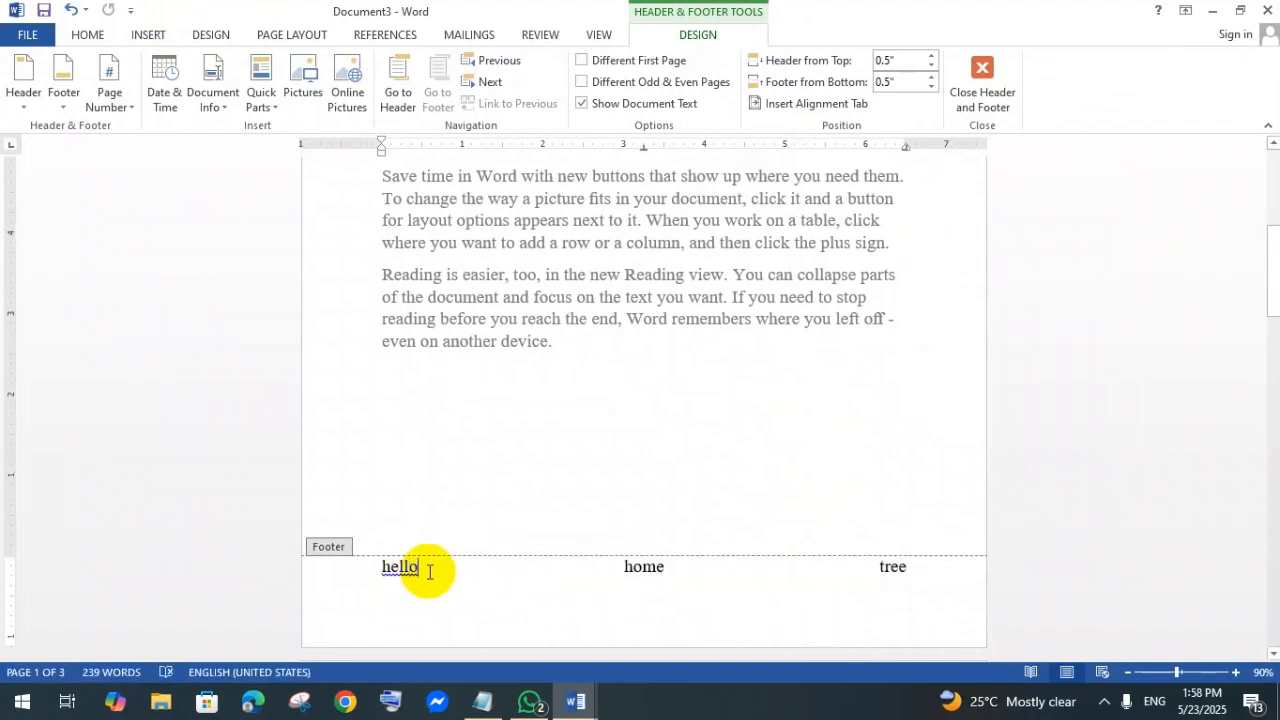
pyautogui.press('BackSpace')
pyautogui.press('BackSpace')
pyautogui.press('BackSpace')
pyautogui.press('BackSpace')
pyautogui.press('BackSpace')
pyautogui.write('HOme')
pyautogui.write('M')
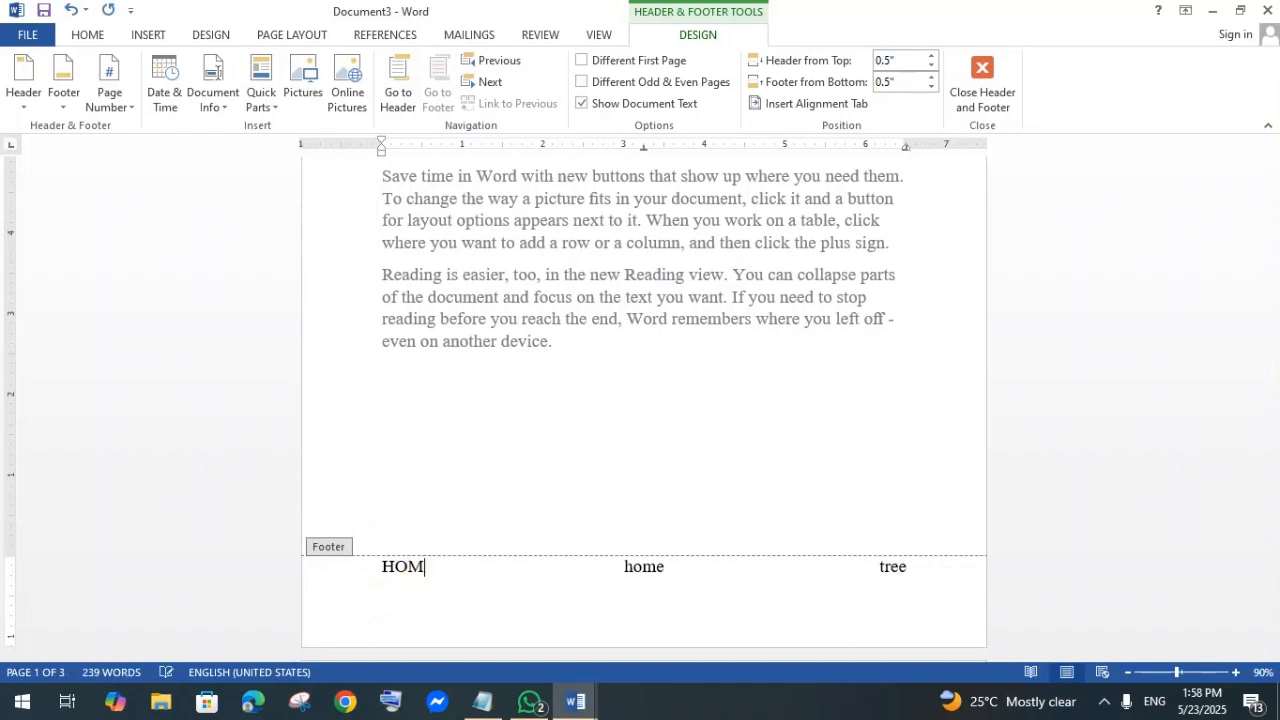
# Step: Replace the center footer text home with PAGE
pyautogui.tripleClick(637, 573)
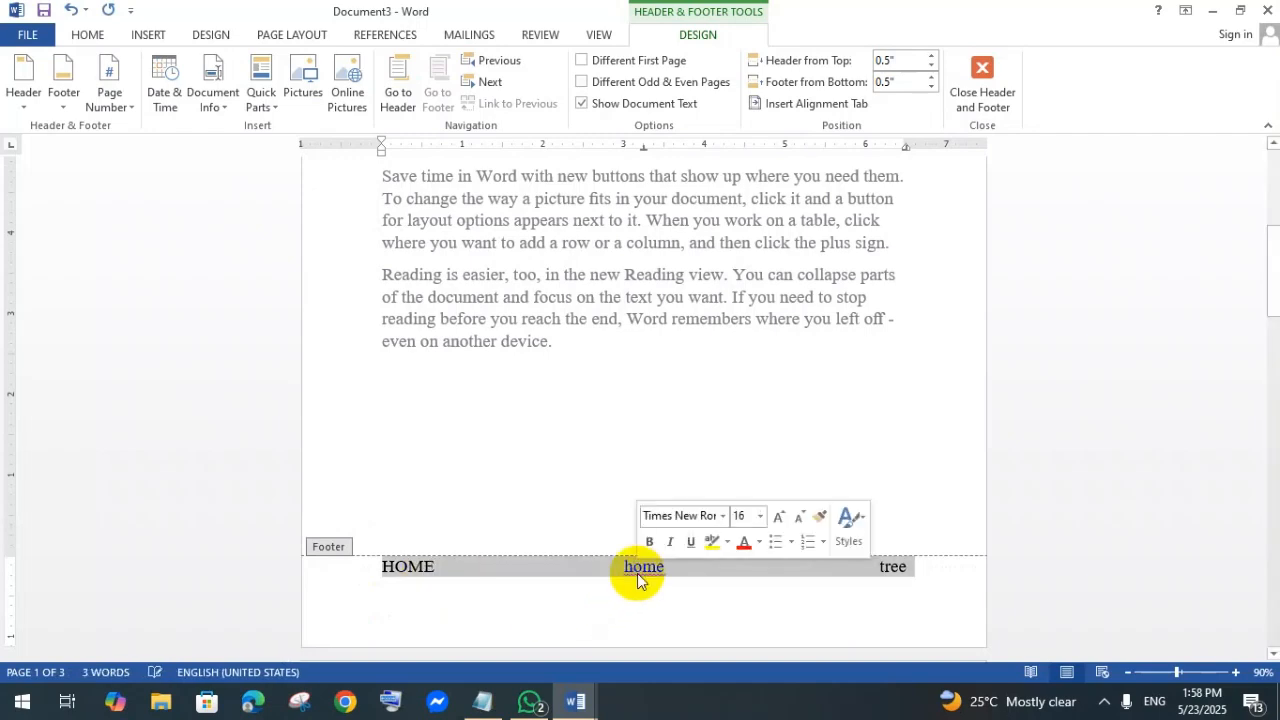
pyautogui.click(659, 574)
pyautogui.doubleClick(659, 574)
pyautogui.write('h')
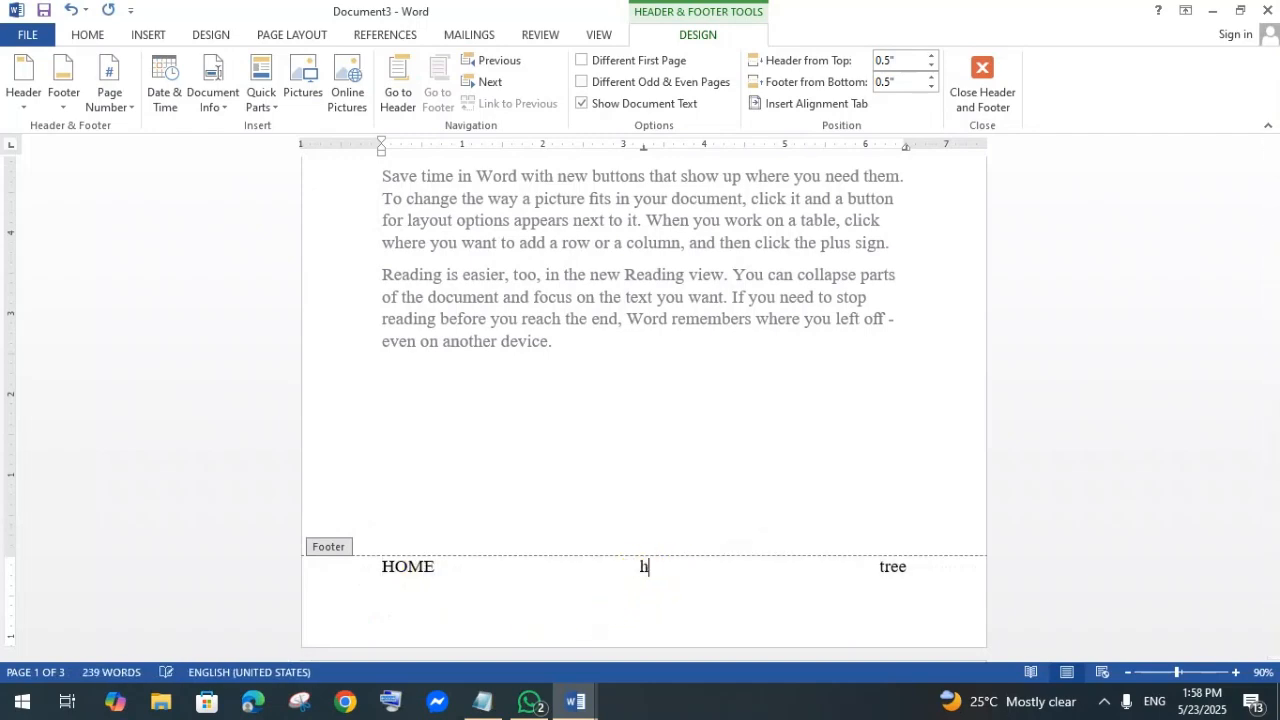
pyautogui.write('PAGE')
# Step: Replace the right footer text tree with BODY and close footer editing
pyautogui.click(897, 570)
pyautogui.tripleClick(897, 570)
pyautogui.click(900, 567)
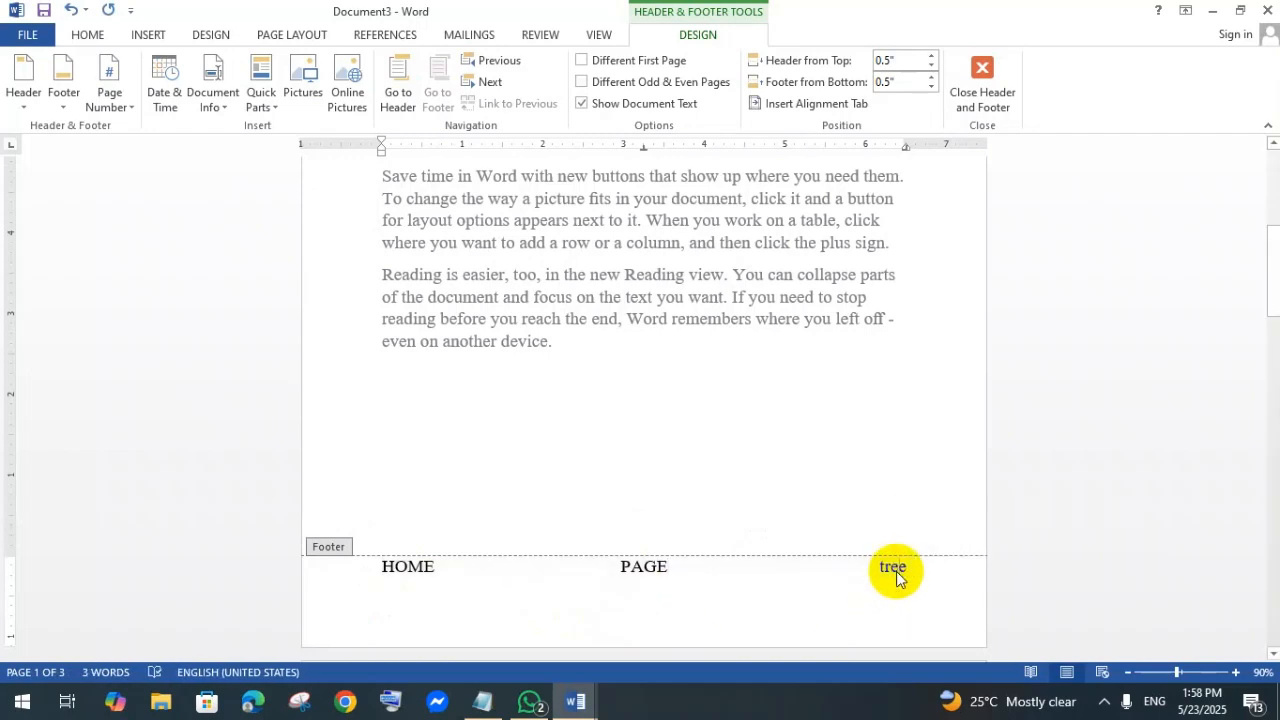
pyautogui.press('BackSpace')
pyautogui.press('BackSpace')
pyautogui.press('BackSpace')
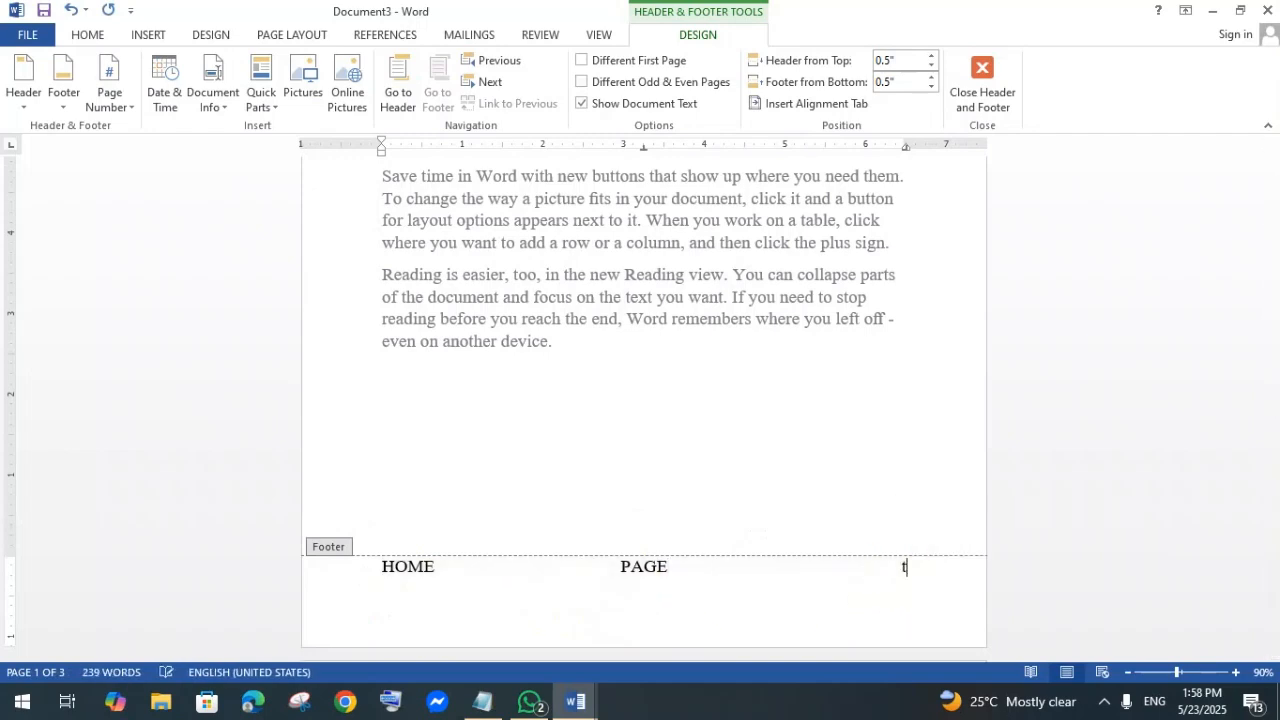
pyautogui.write('BODY')
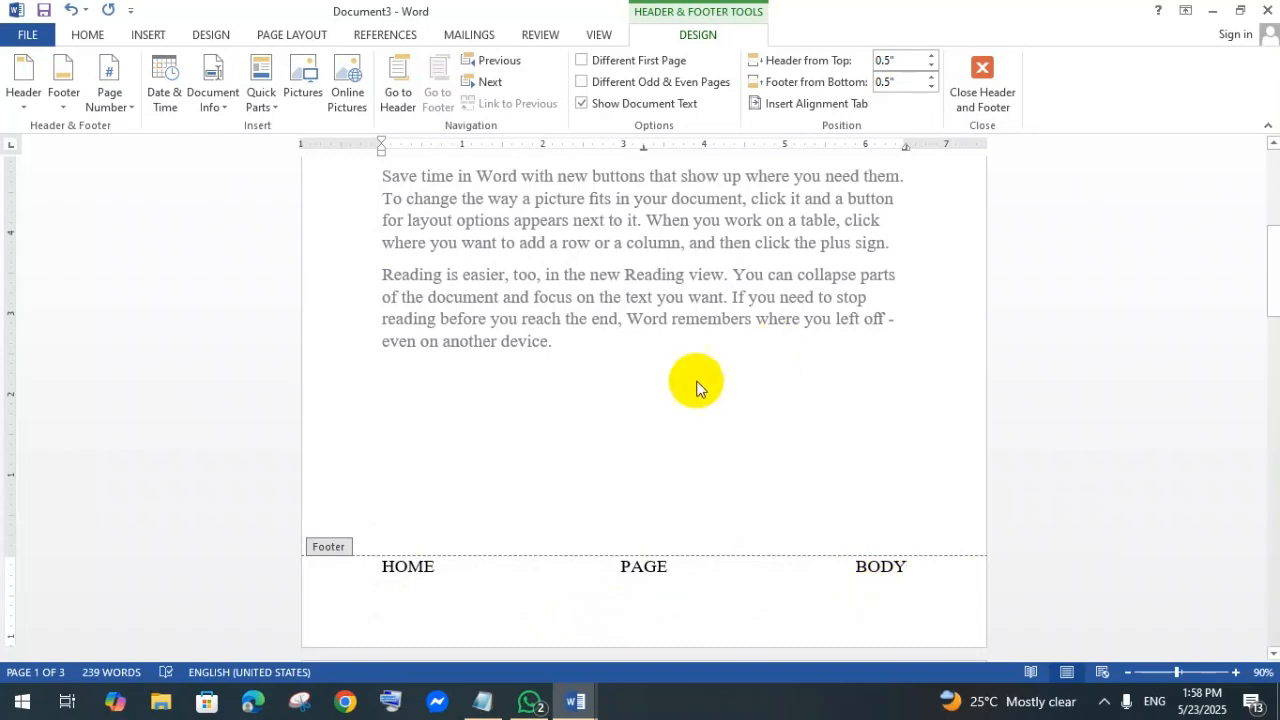
pyautogui.doubleClick(598, 340)
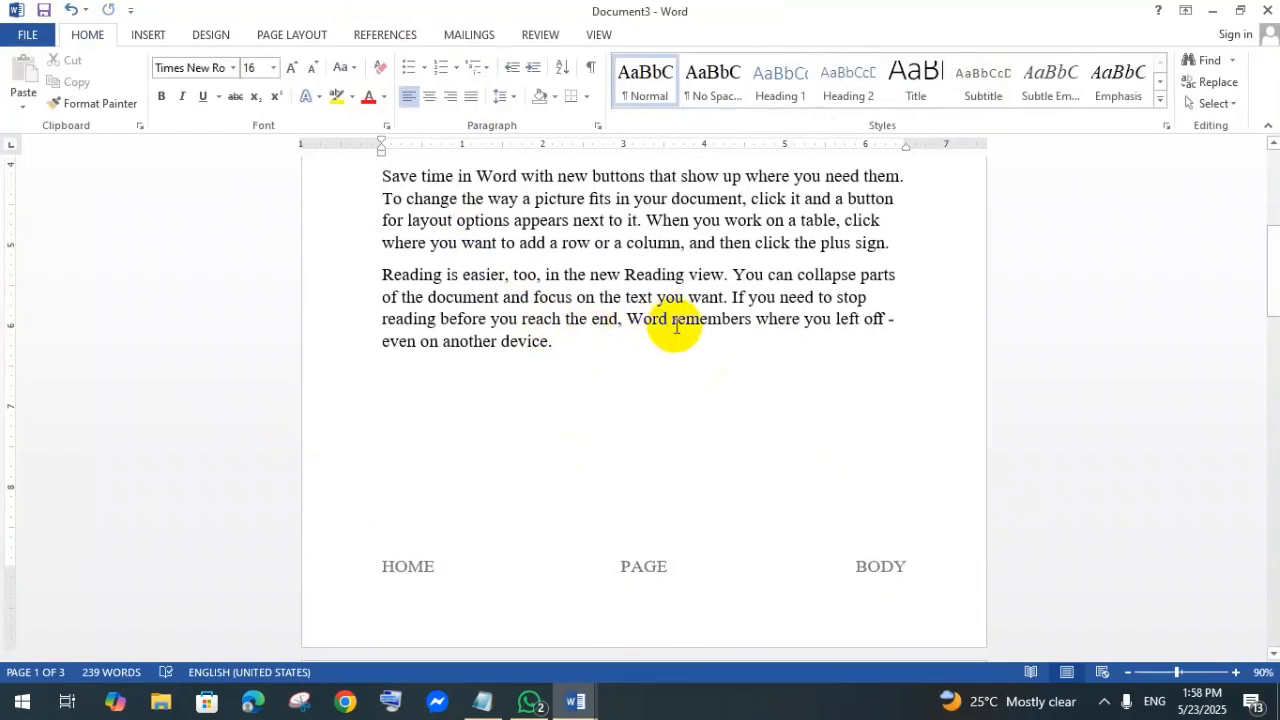
# Step: Check the edited footer text on the following pages and return to the first page
pyautogui.scroll(-5, 676, 326)
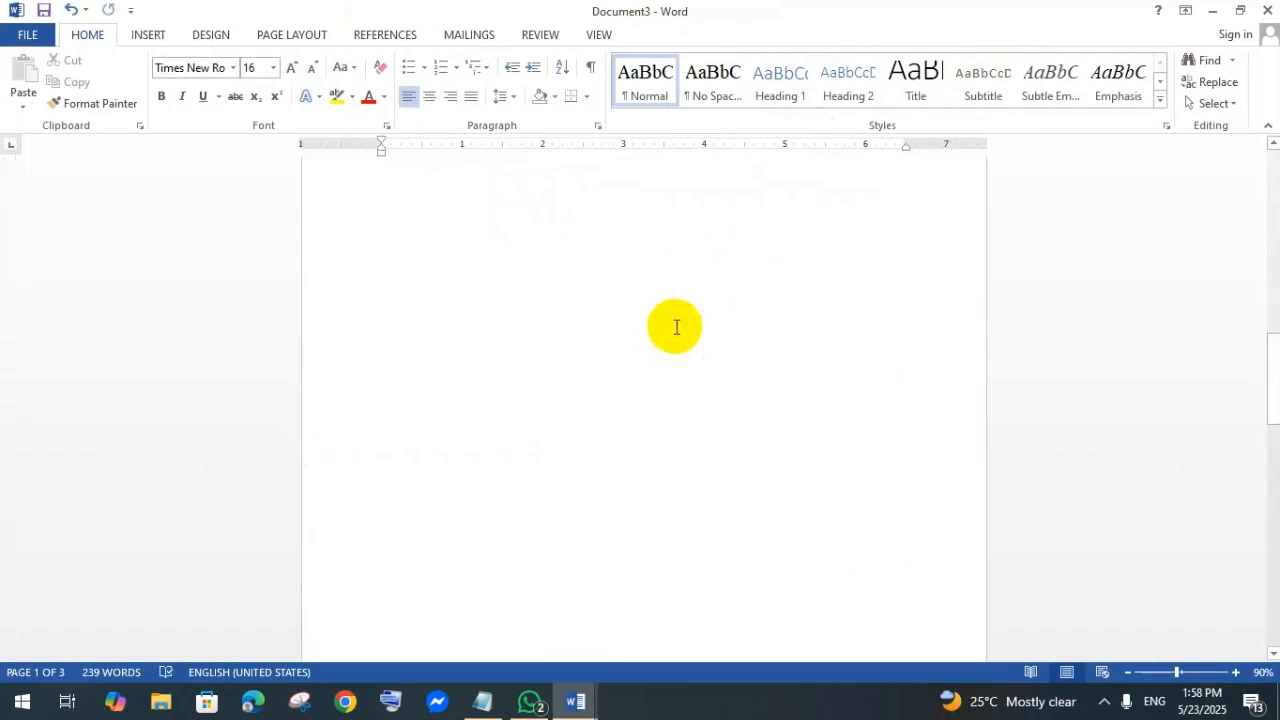
pyautogui.scroll(-3, 676, 326)
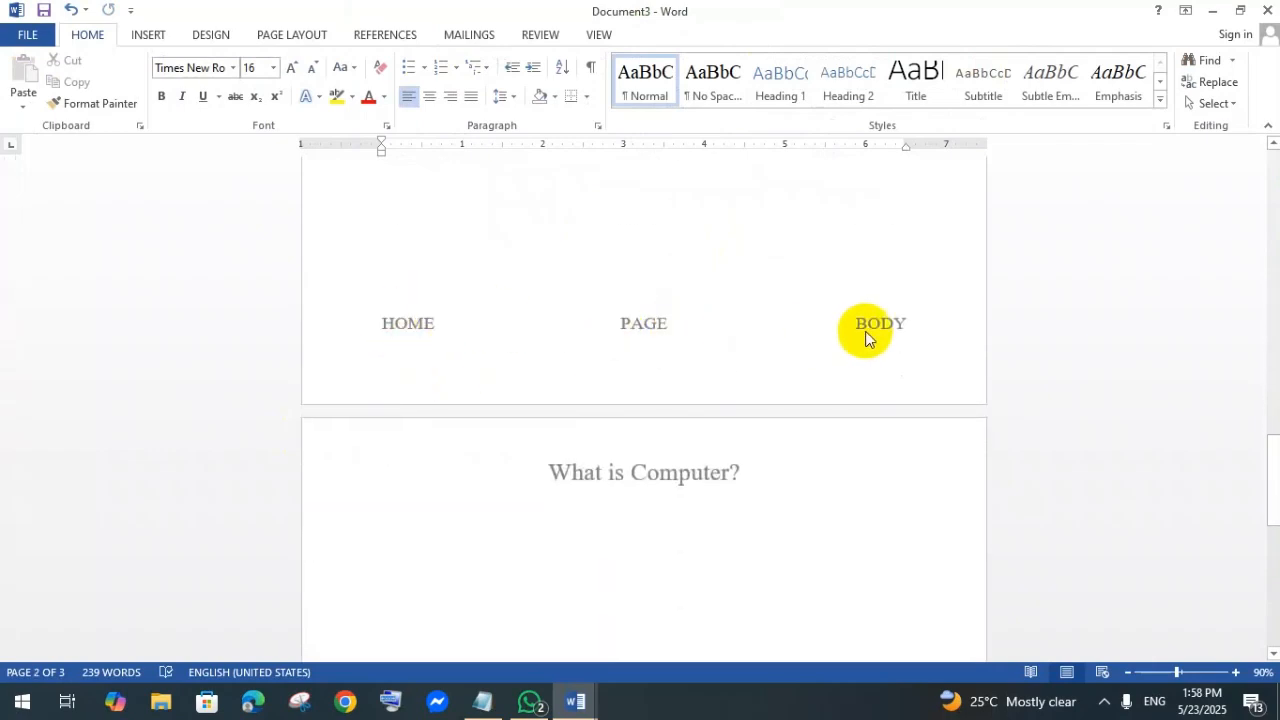
pyautogui.scroll(4, 794, 346)
pyautogui.scroll(-8, 794, 346)
pyautogui.scroll(12, 794, 346)
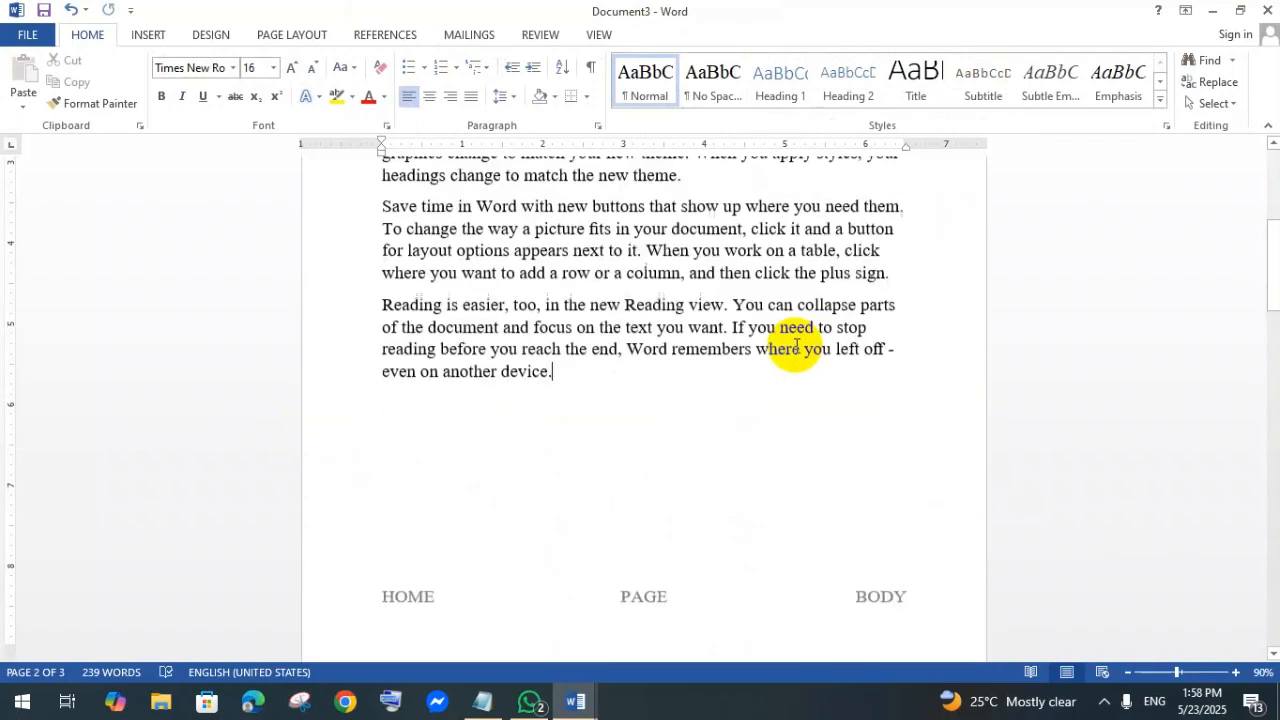
# Step: Review the header and the three-column footer on the first page
pyautogui.scroll(2, 797, 345)
pyautogui.click(570, 340)
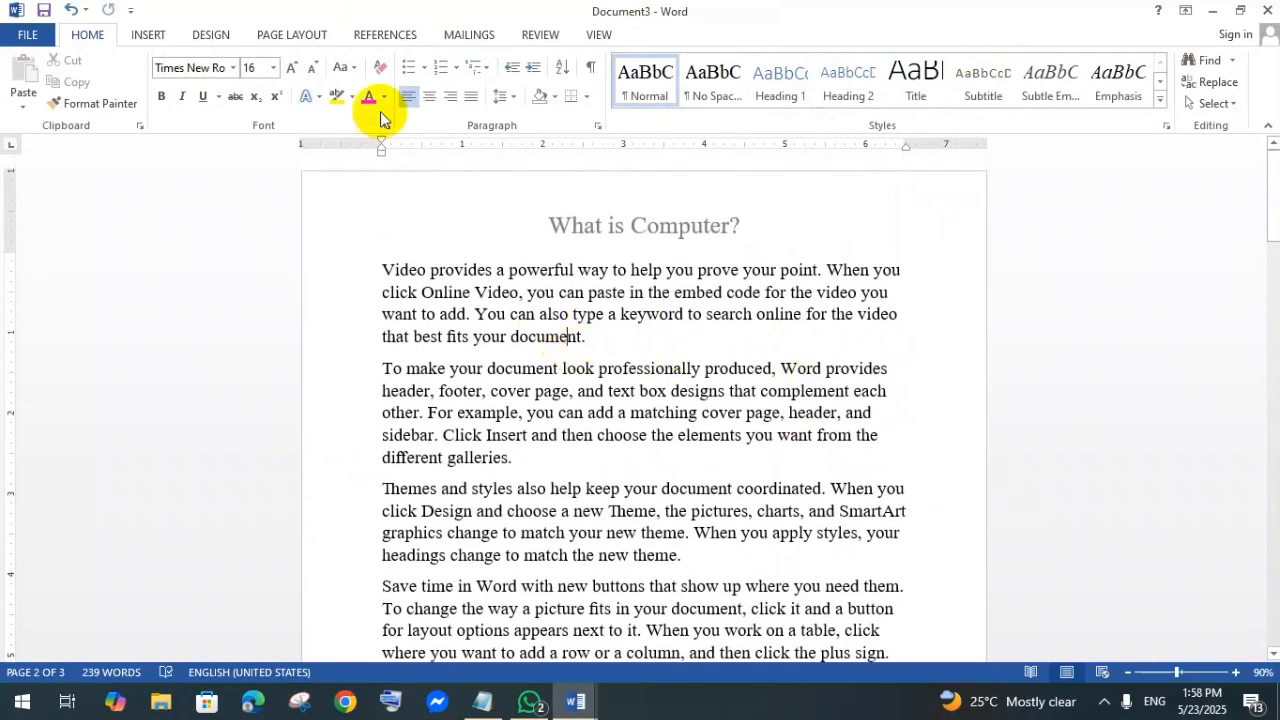
pyautogui.click(155, 38)
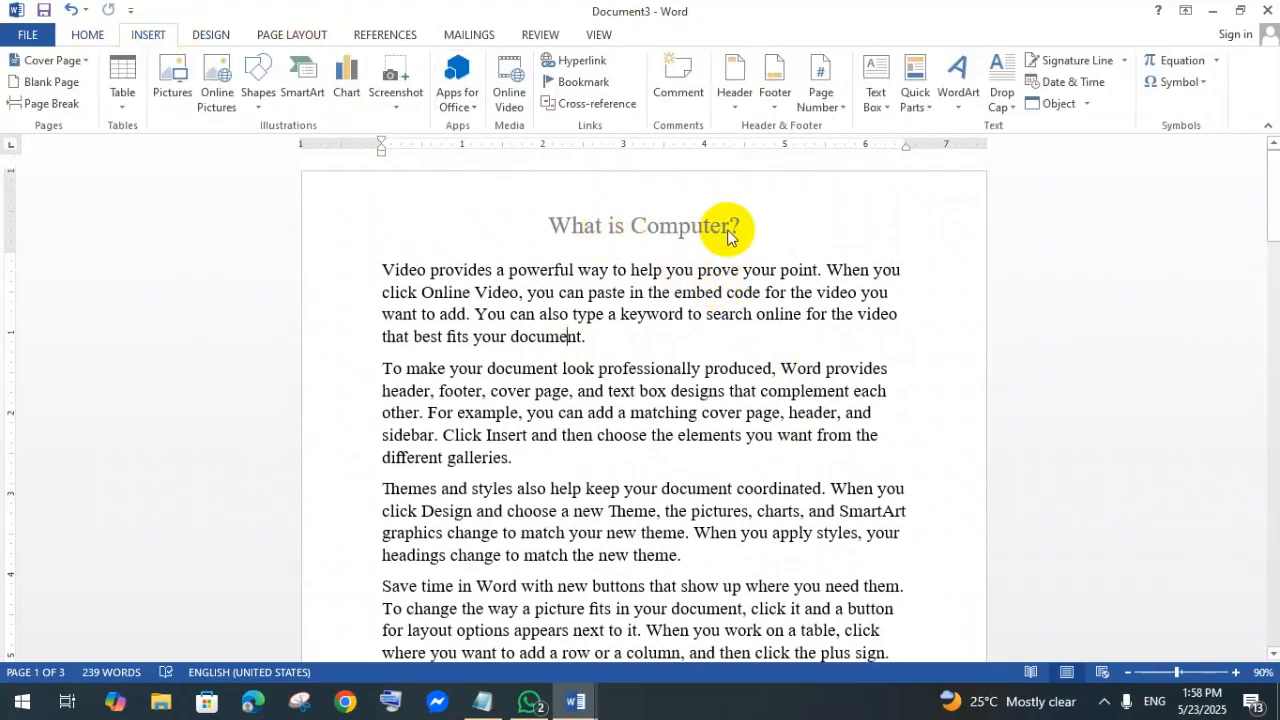
pyautogui.scroll(-4, 712, 310)
pyautogui.scroll(-4, 712, 310)
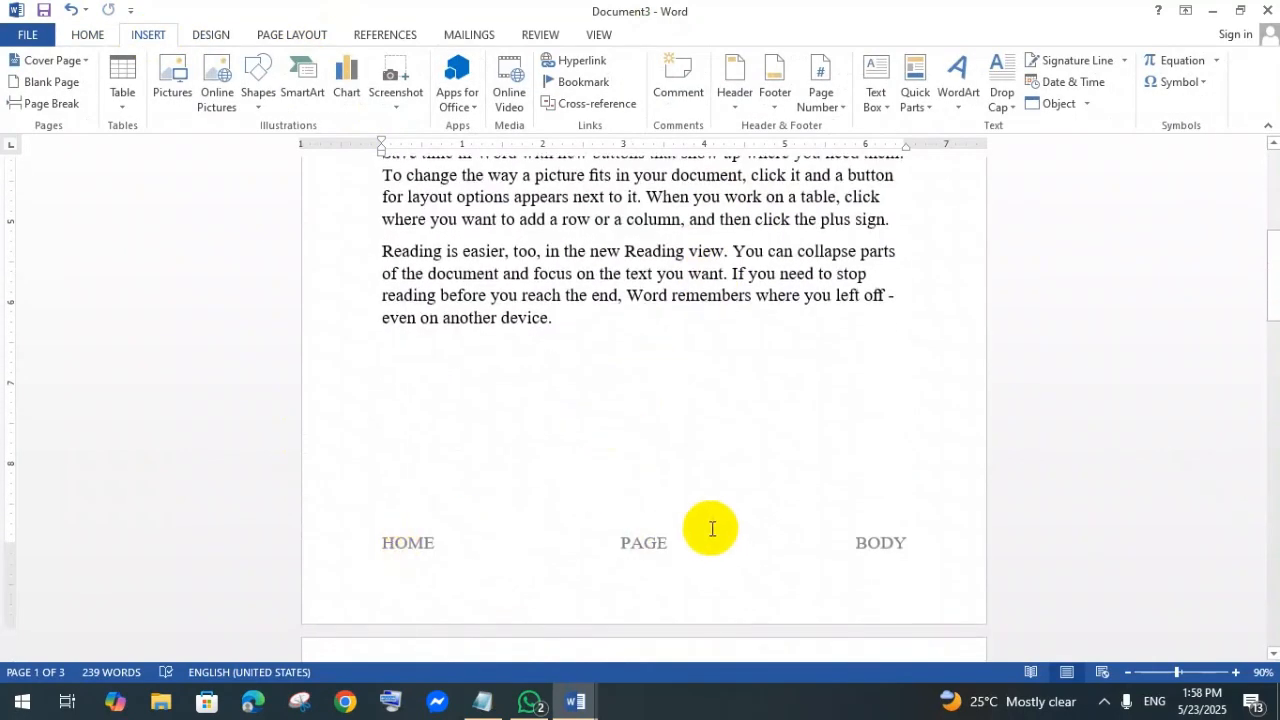
pyautogui.scroll(8, 796, 382)
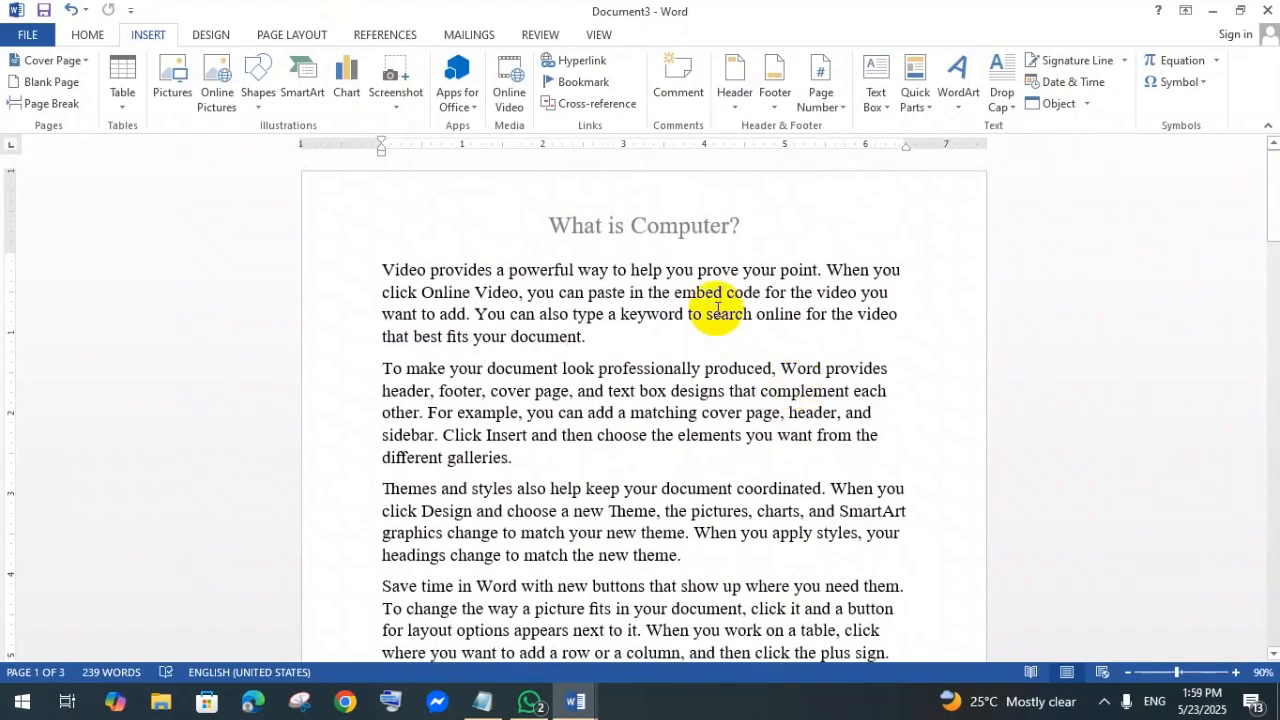
# Step: Insert a Plain Number 3 page number at the top of the page and close header editing
pyautogui.click(659, 313)
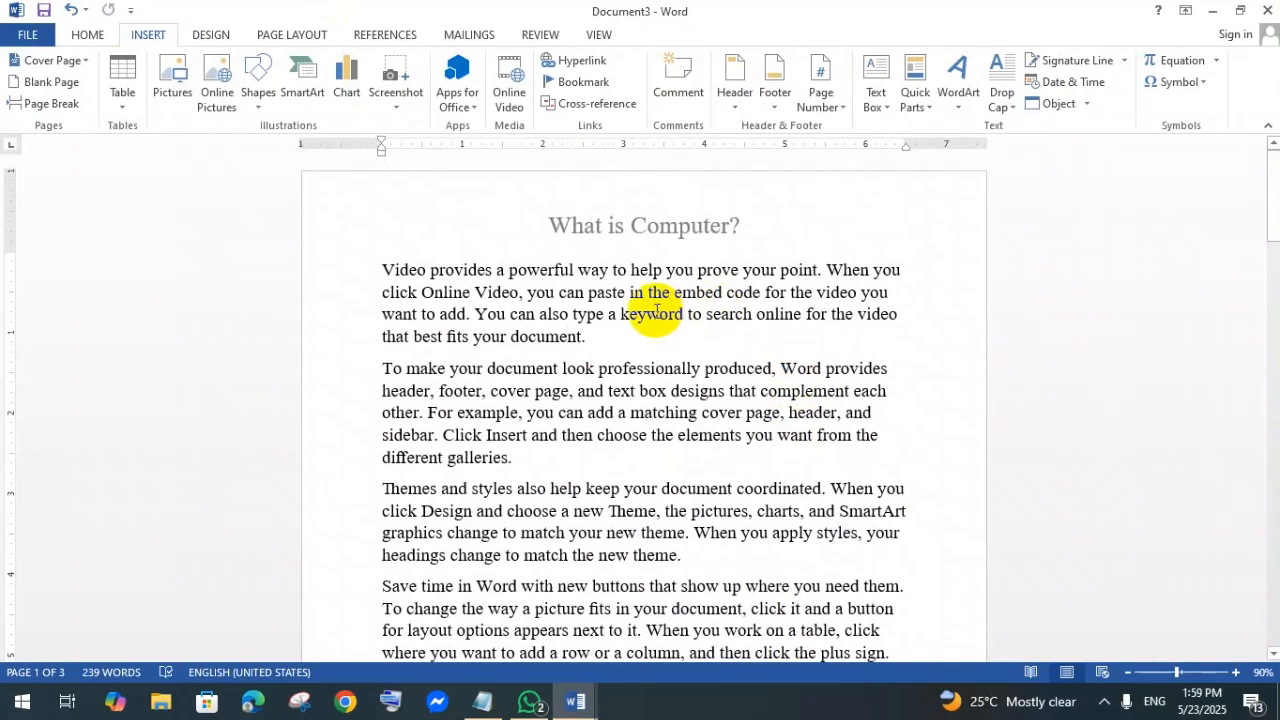
pyautogui.click(843, 110)
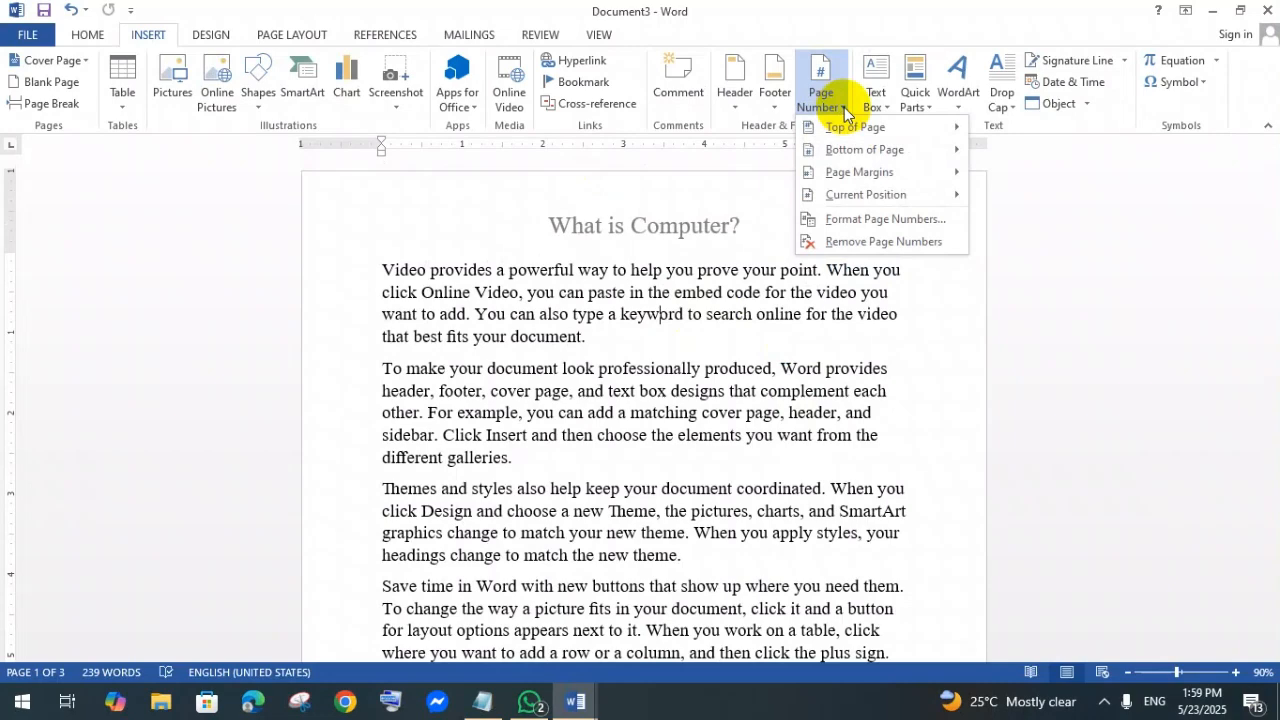
pyautogui.moveTo(867, 133)
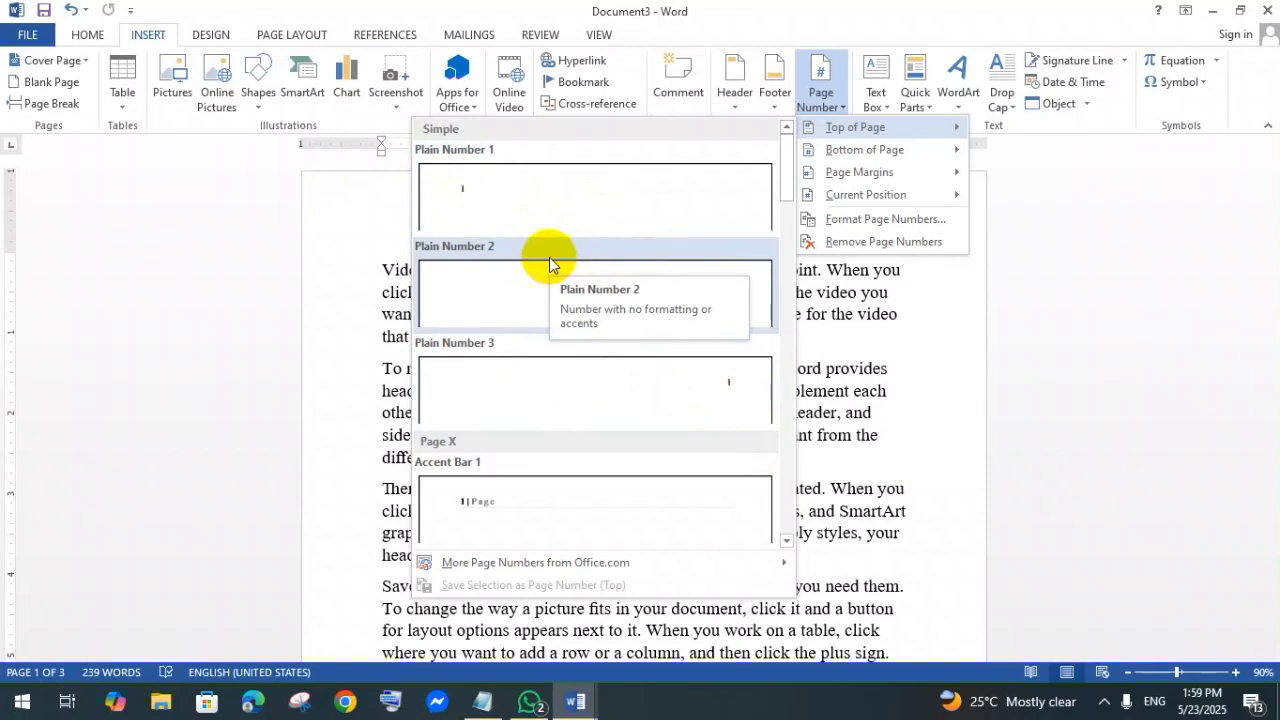
pyautogui.moveTo(862, 160)
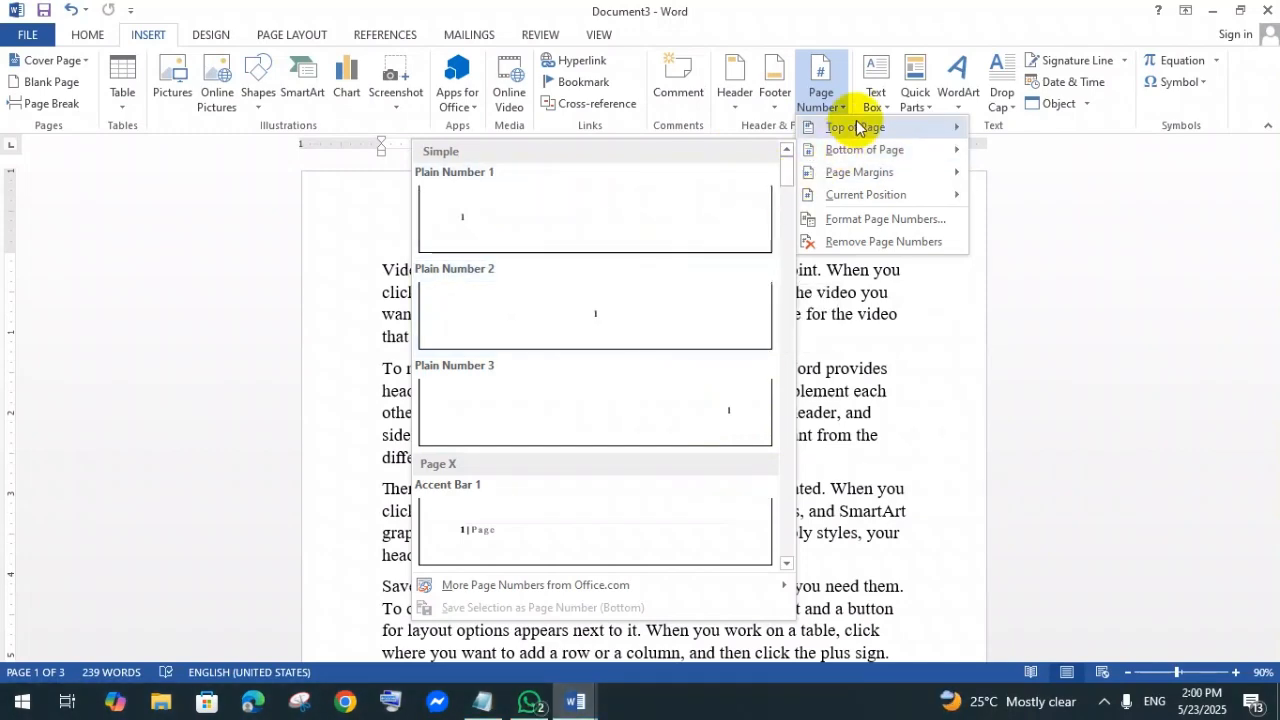
pyautogui.moveTo(878, 131)
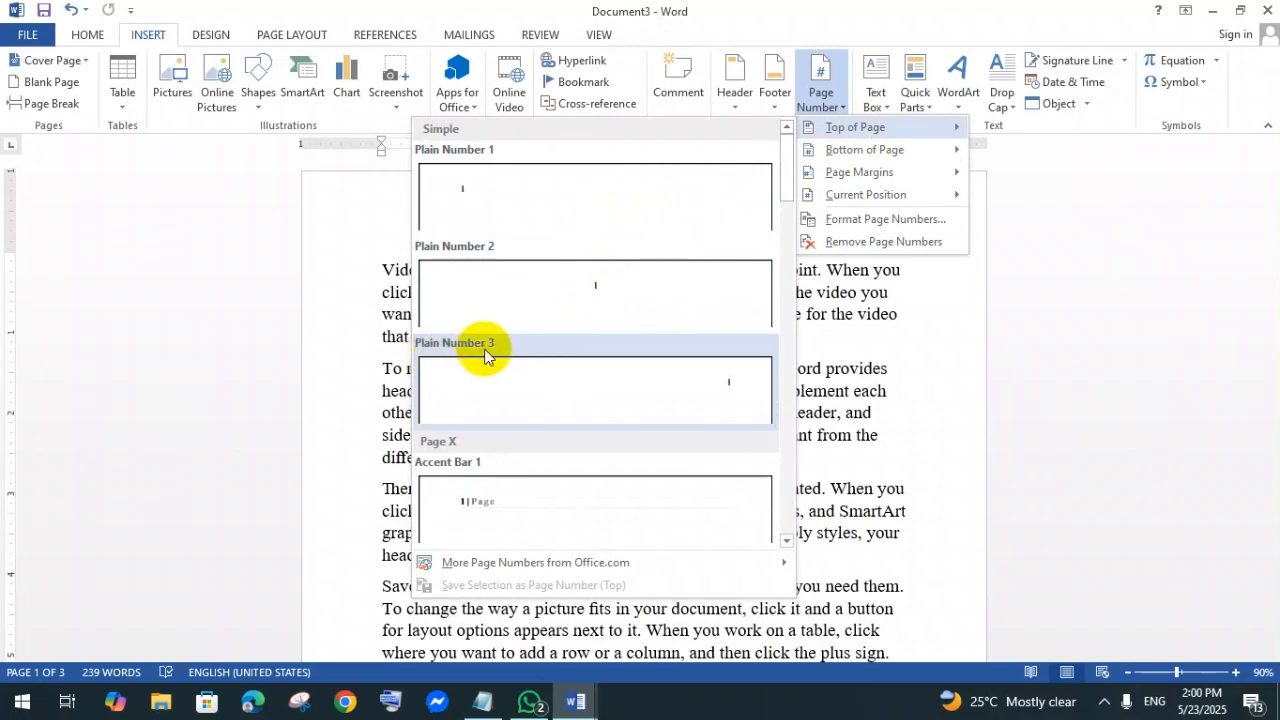
pyautogui.click(707, 391)
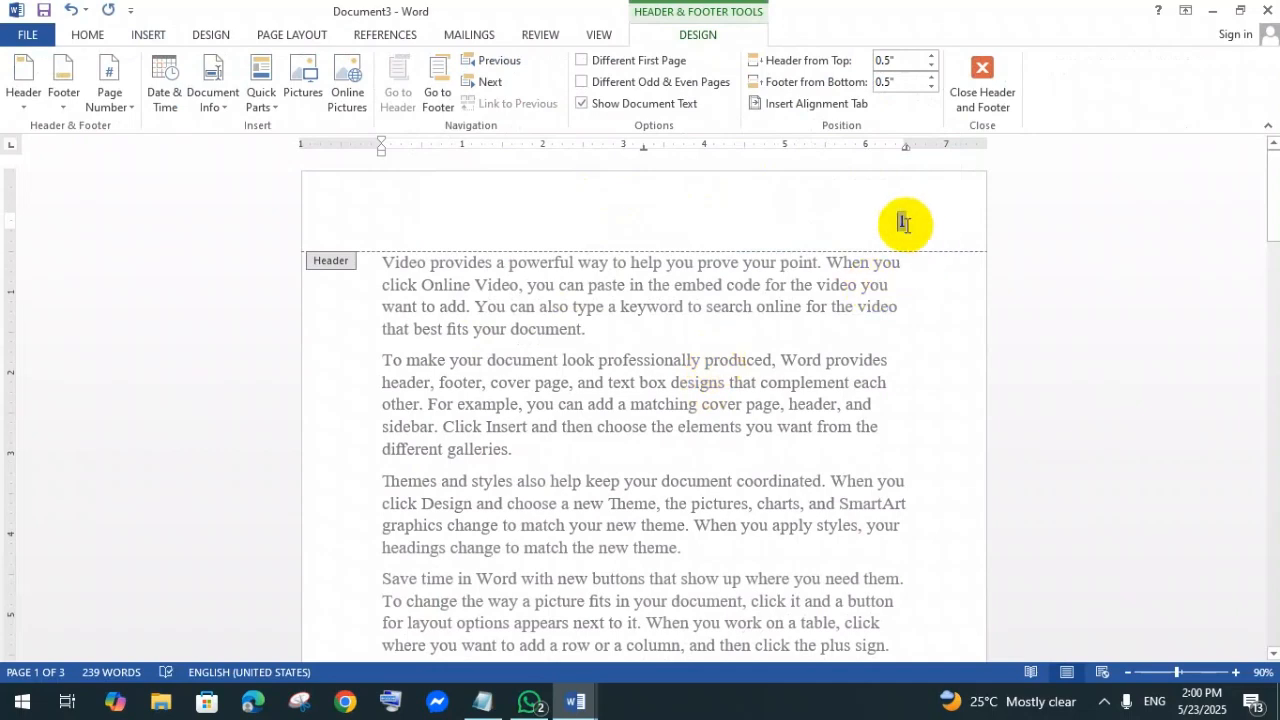
pyautogui.doubleClick(686, 390)
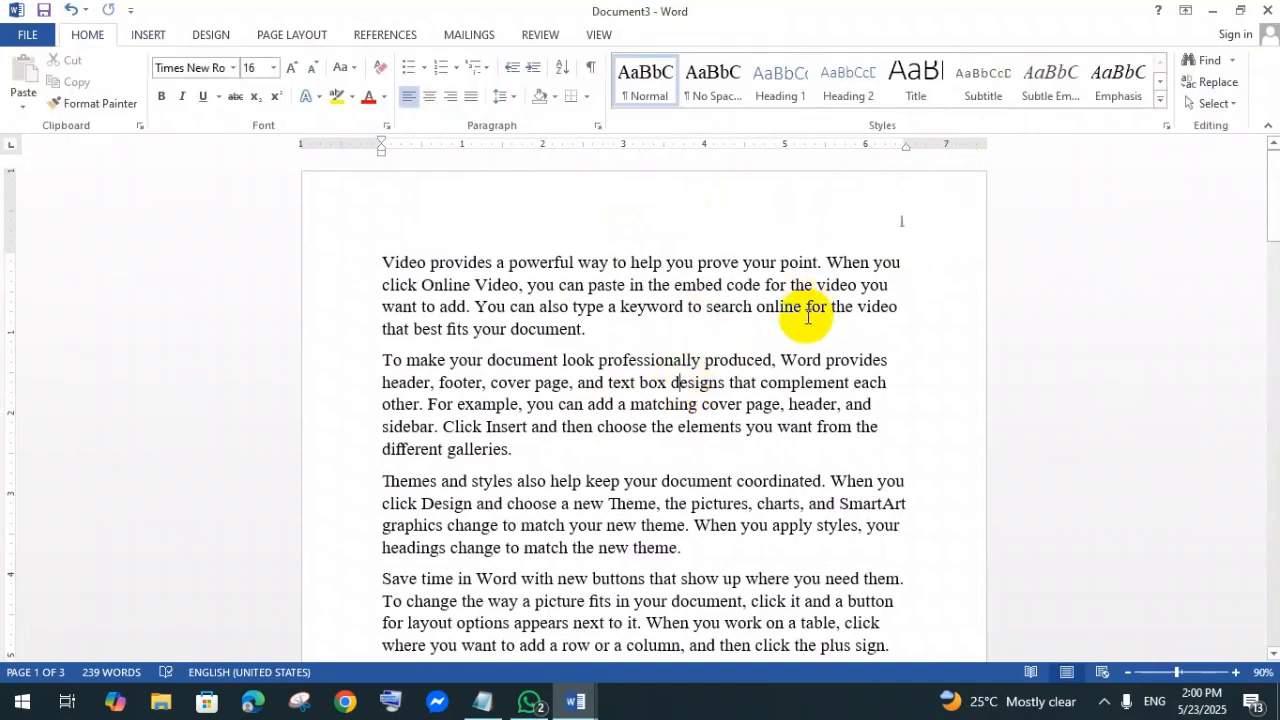
# Step: Check the header page numbers on the following pages and return to the first page
pyautogui.scroll(-10, 808, 323)
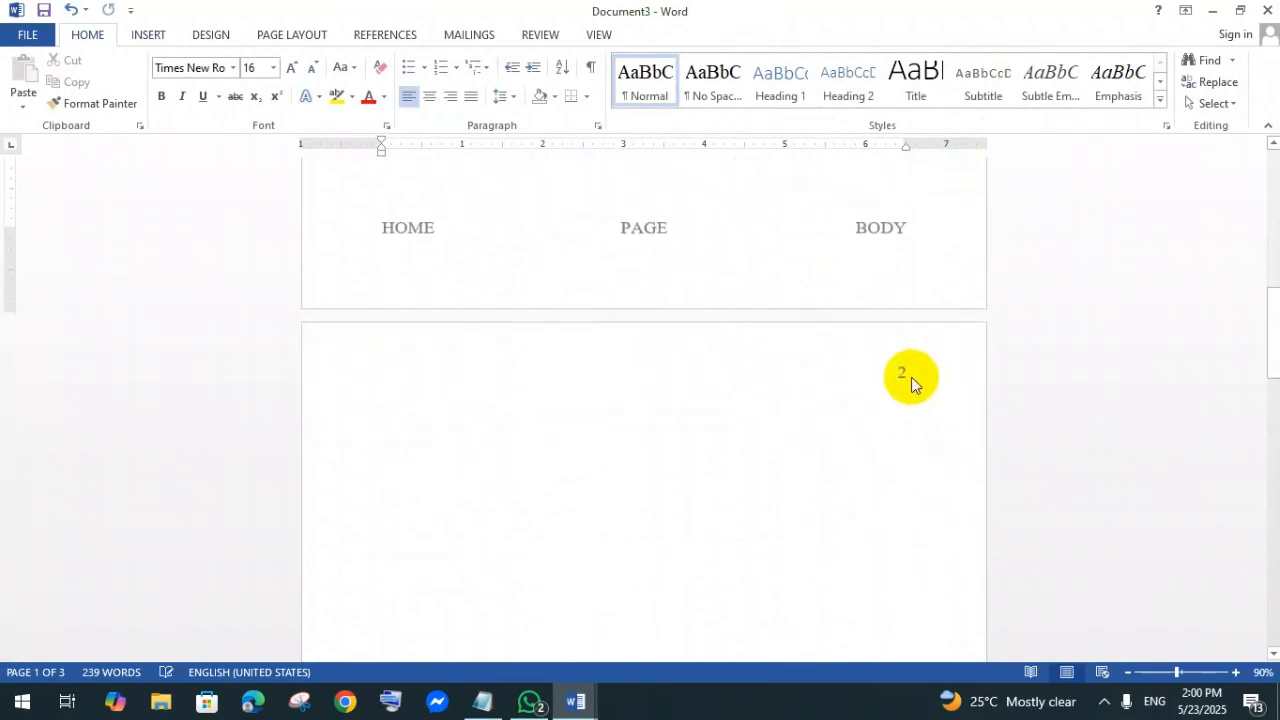
pyautogui.scroll(-10, 850, 390)
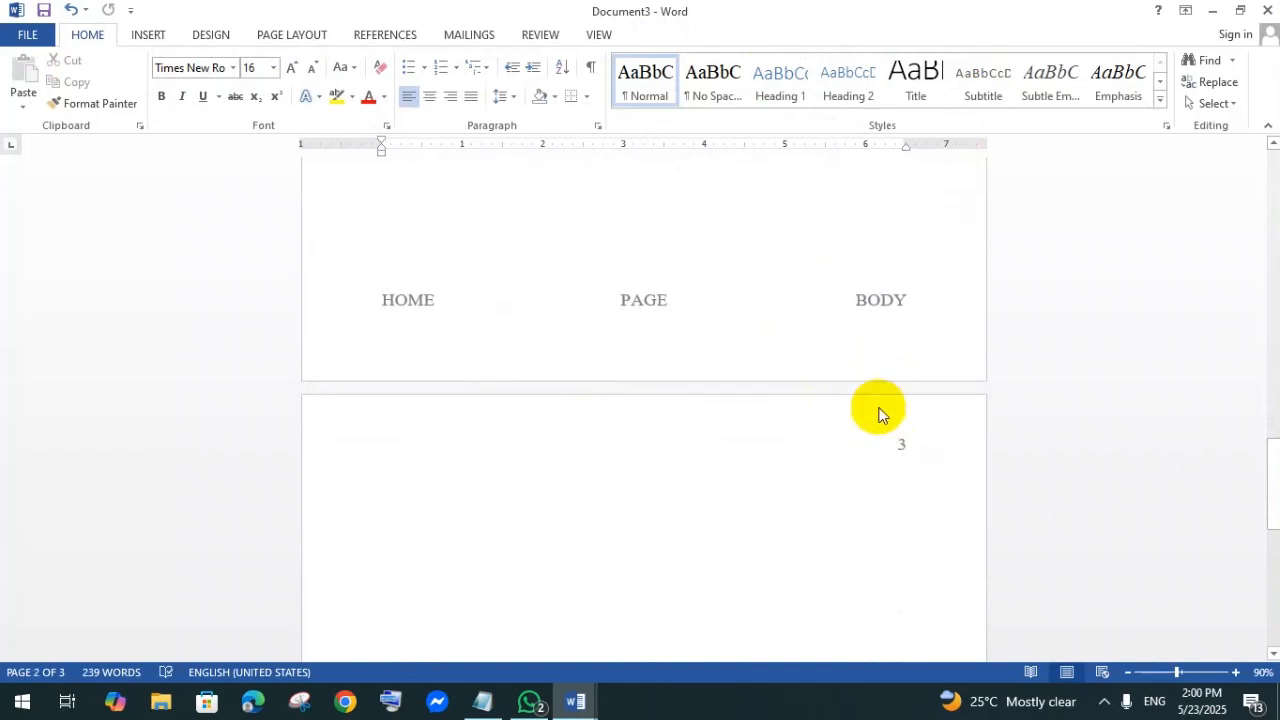
pyautogui.scroll(5, 880, 389)
pyautogui.scroll(12, 883, 389)
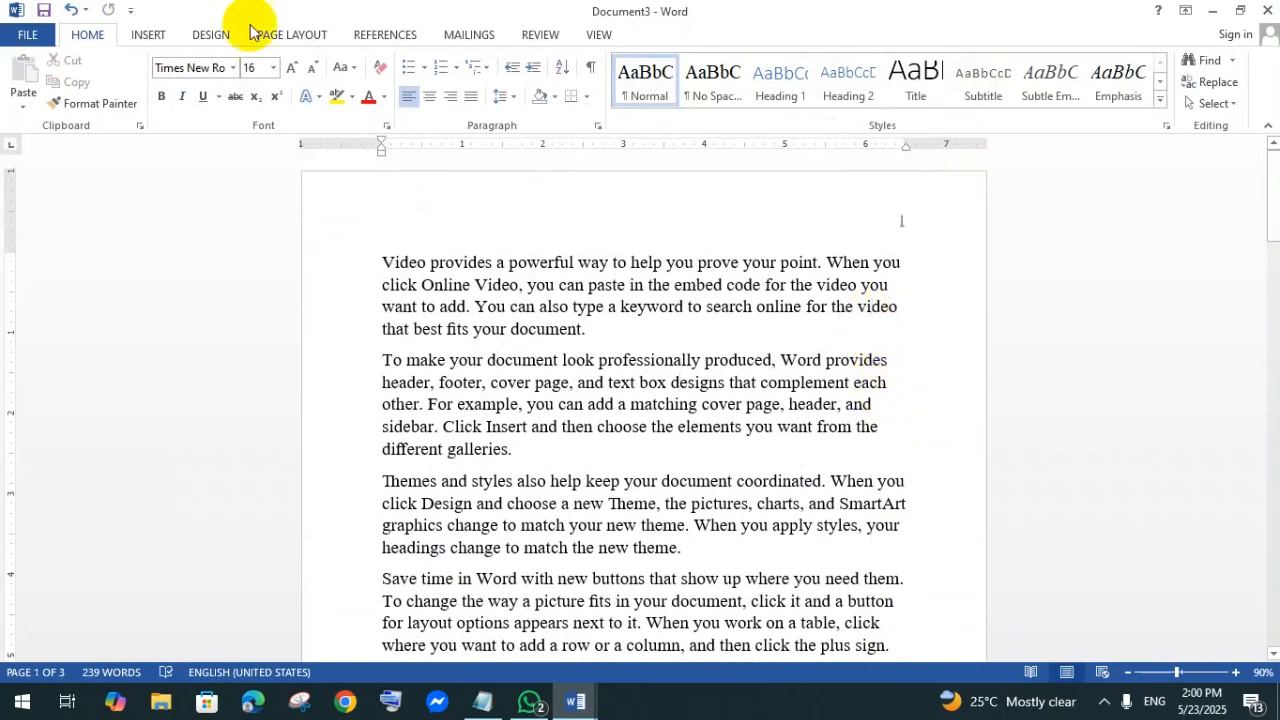
# Step: Insert a Plain Number 2 page number at the bottom of the page and close footer editing
pyautogui.click(148, 35)
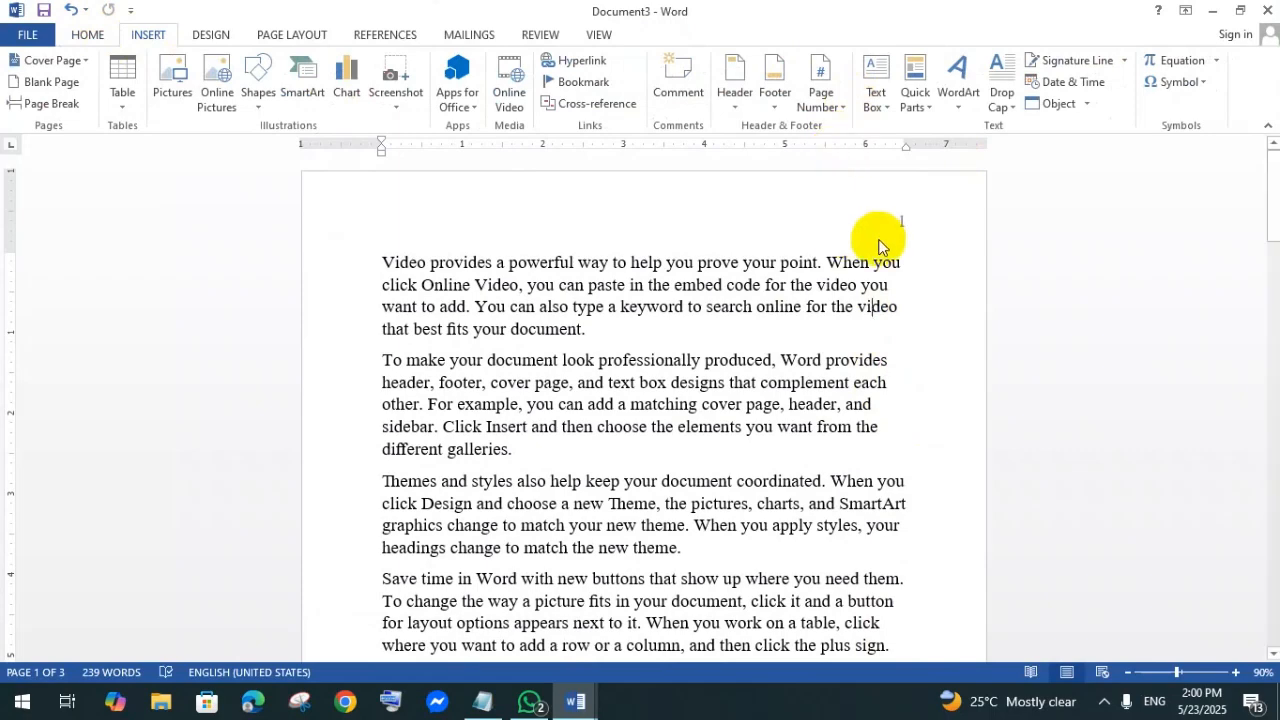
pyautogui.click(841, 107)
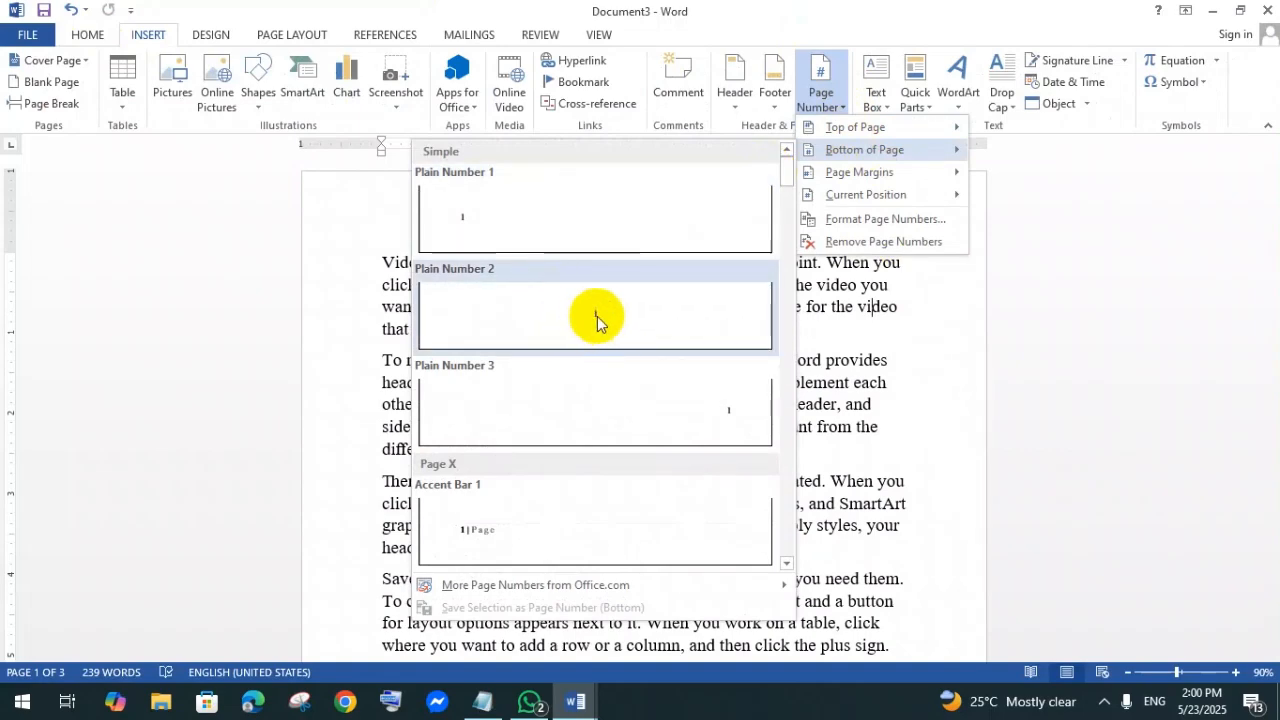
pyautogui.click(595, 314)
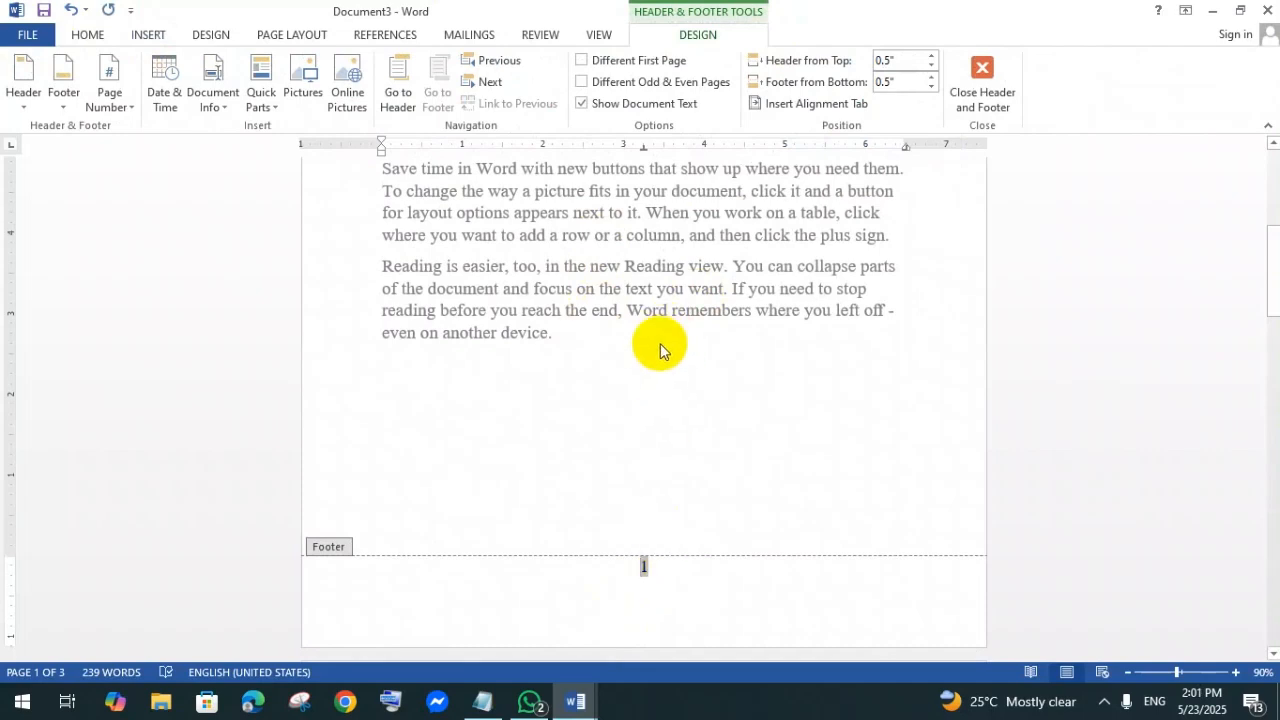
pyautogui.doubleClick(660, 343)
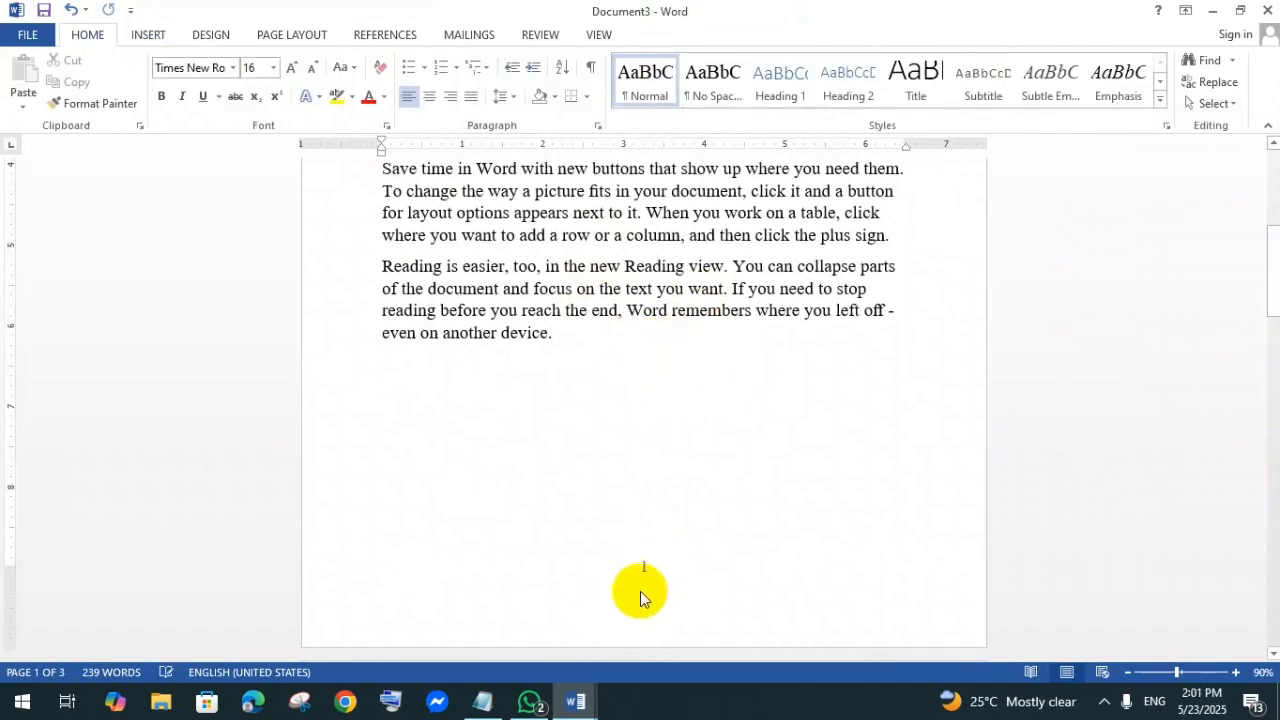
# Step: Compare the top and bottom page numbers across all pages and return to the first page
pyautogui.scroll(-10, 727, 410)
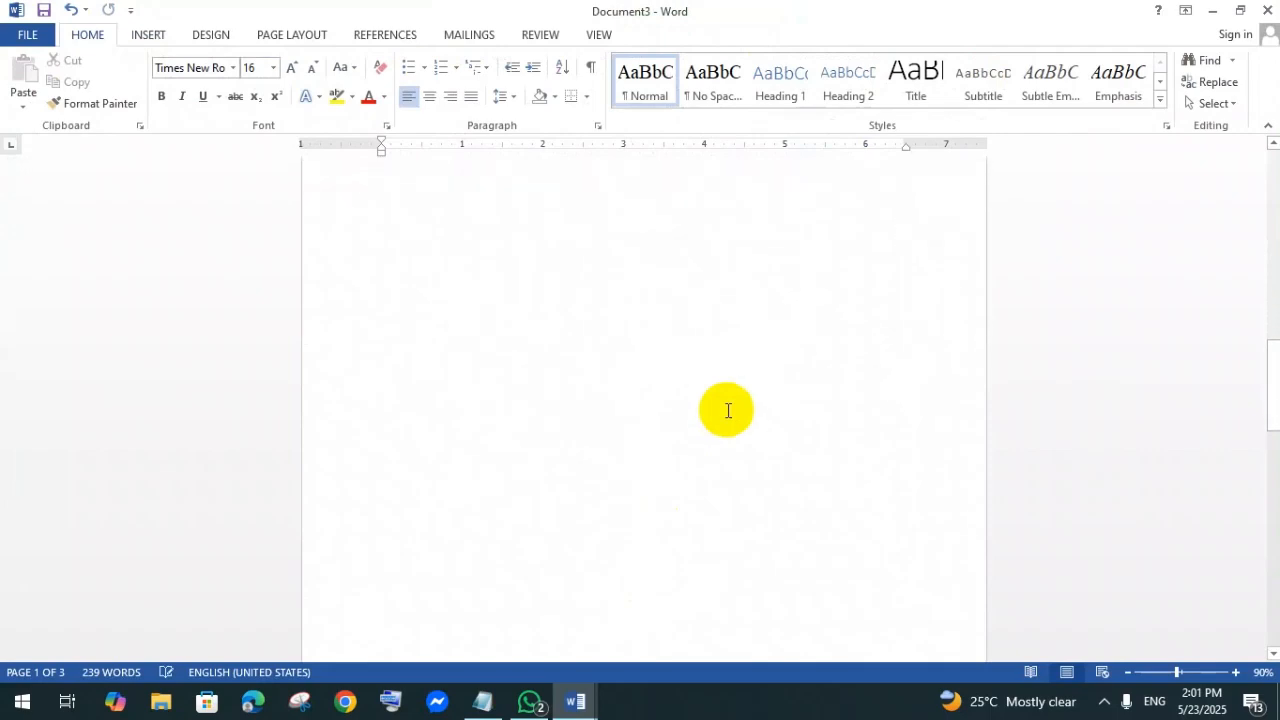
pyautogui.scroll(-3, 690, 430)
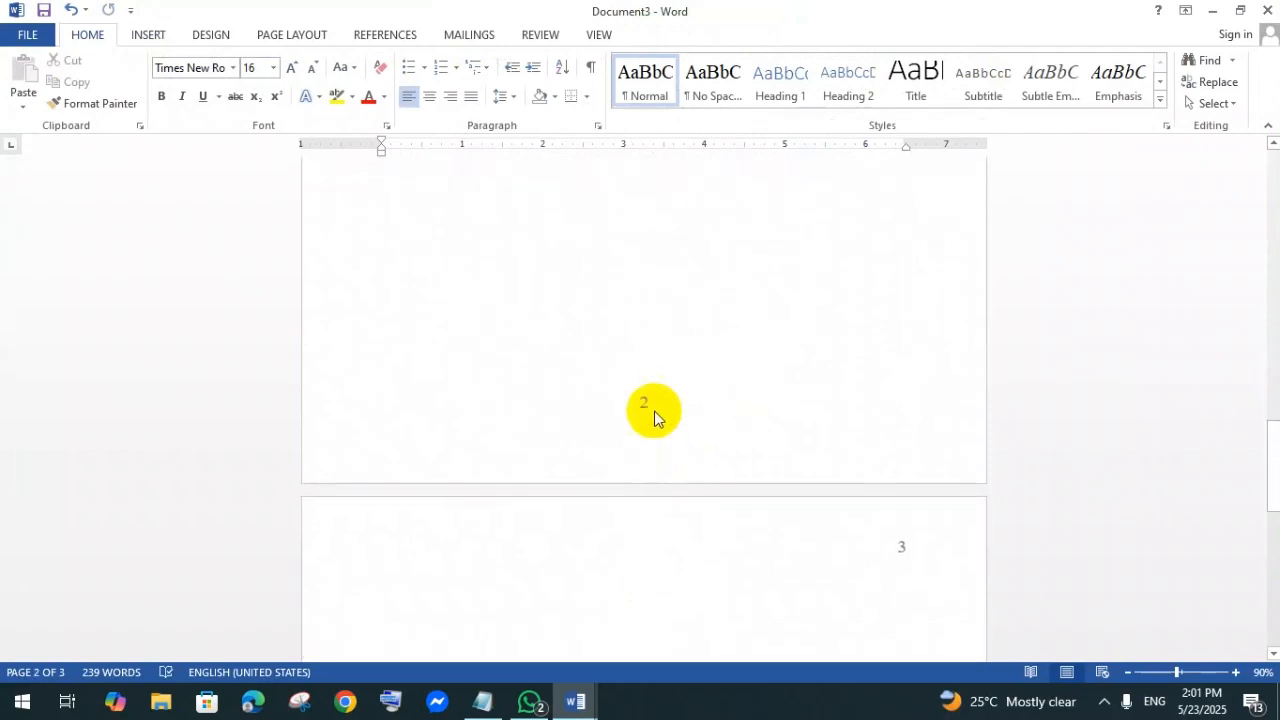
pyautogui.scroll(-10, 694, 366)
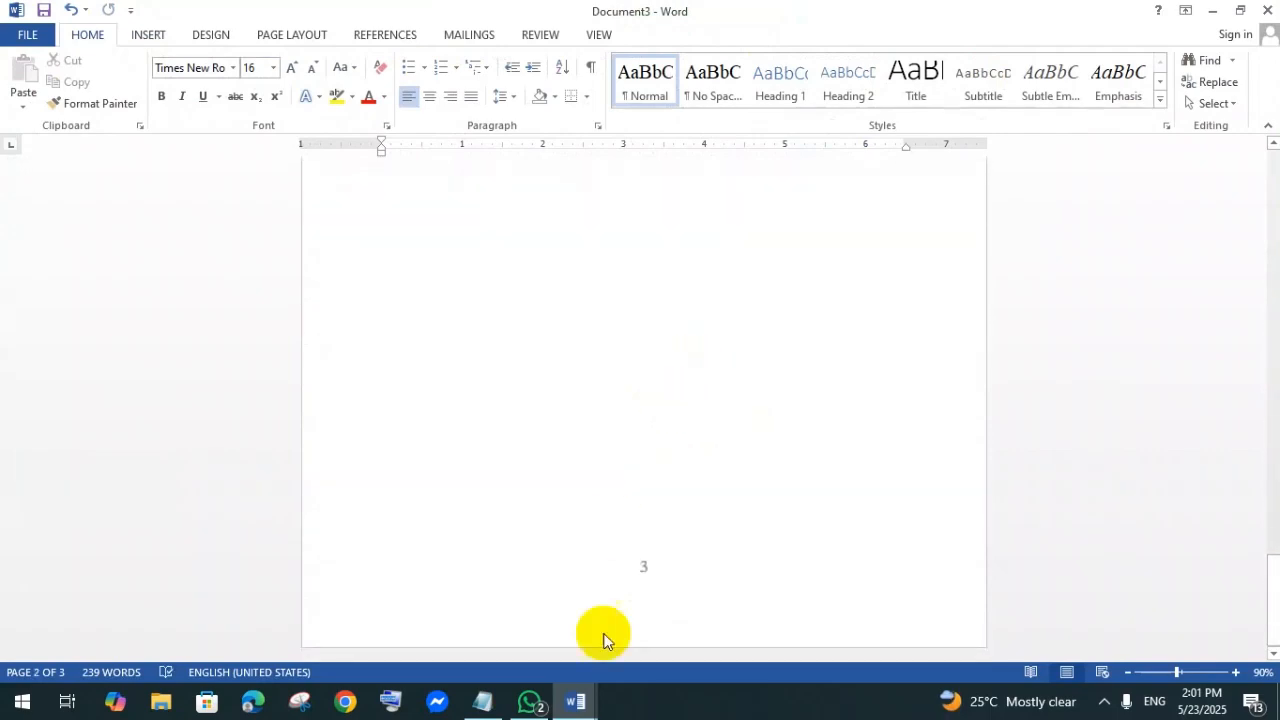
pyautogui.scroll(8, 740, 450)
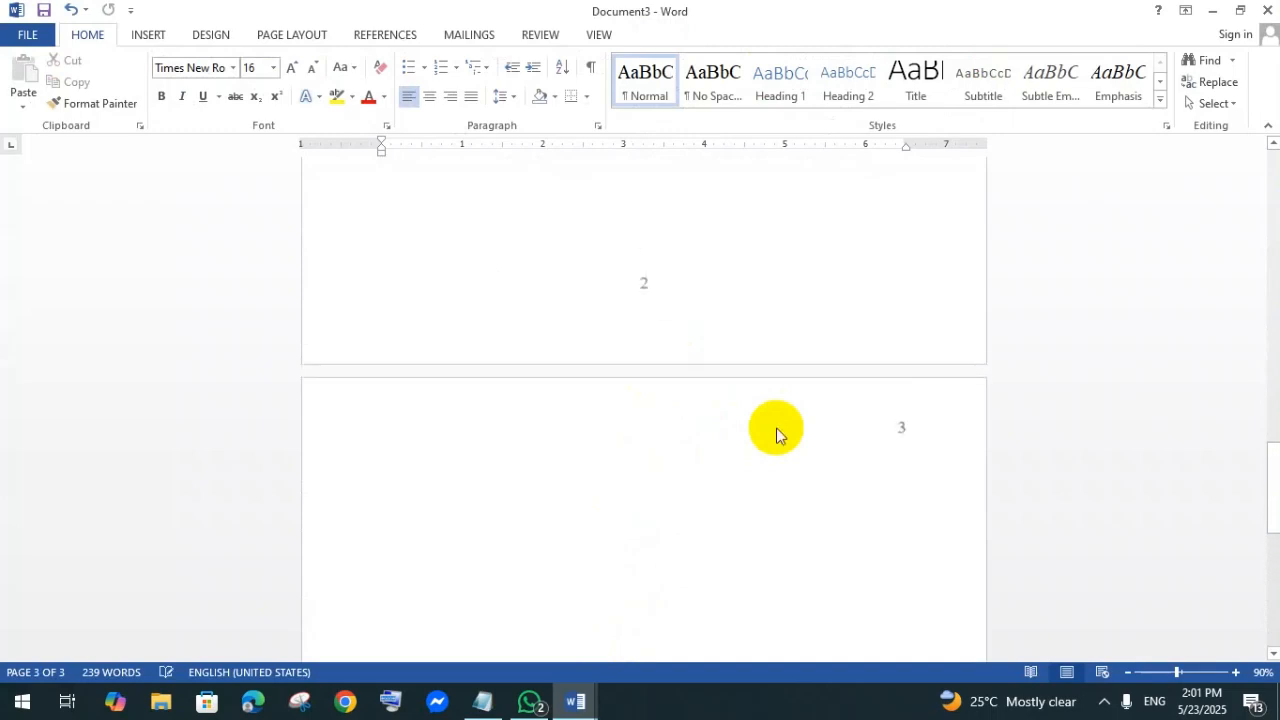
pyautogui.scroll(15, 777, 428)
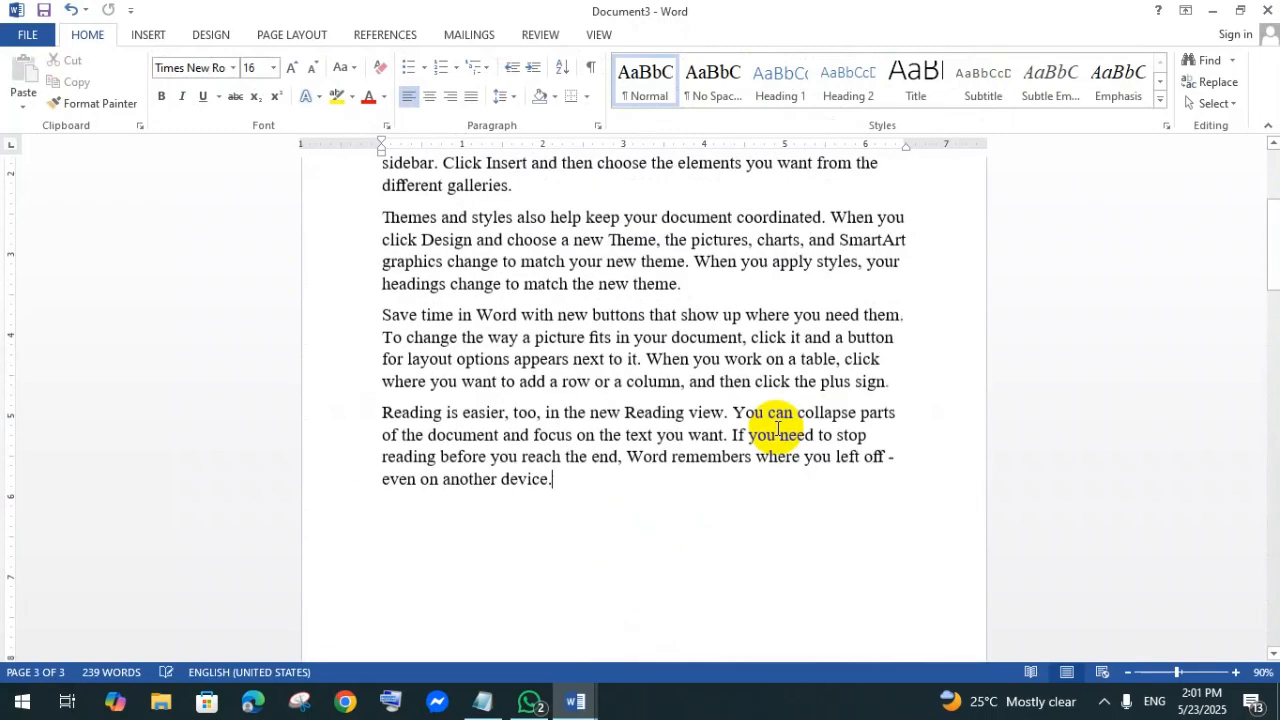
pyautogui.scroll(1, 777, 428)
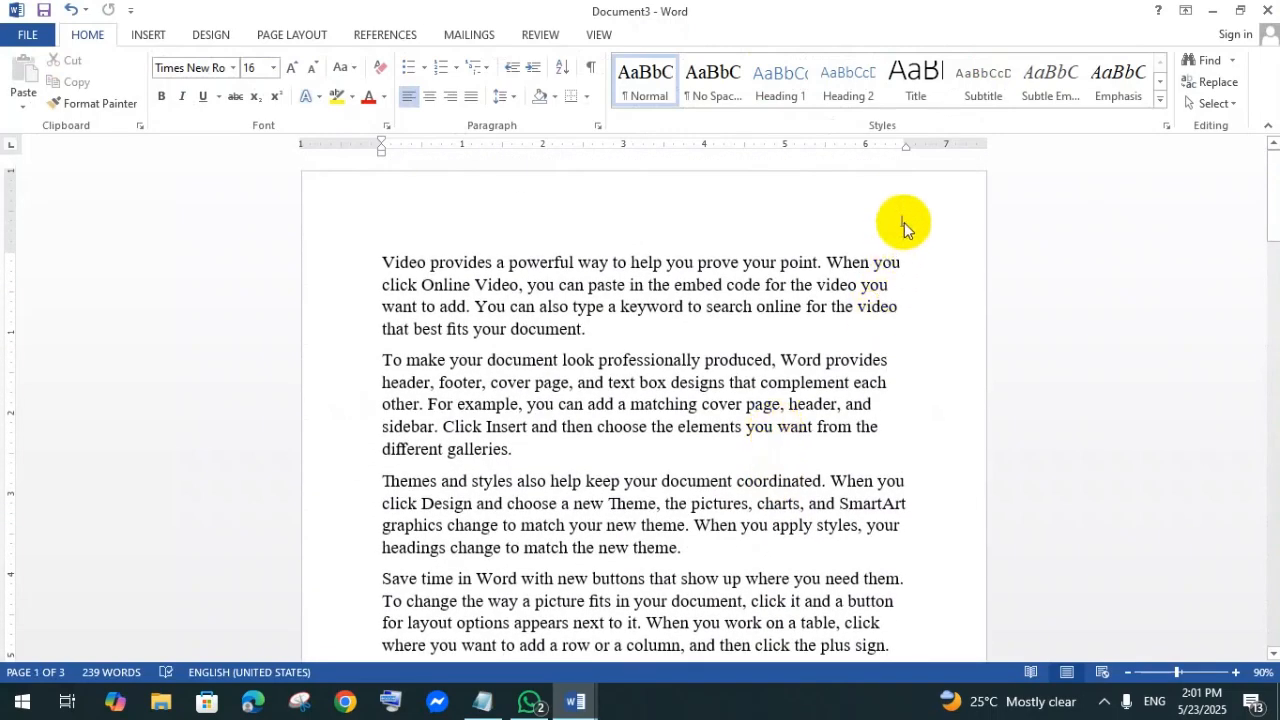
pyautogui.scroll(-10, 814, 314)
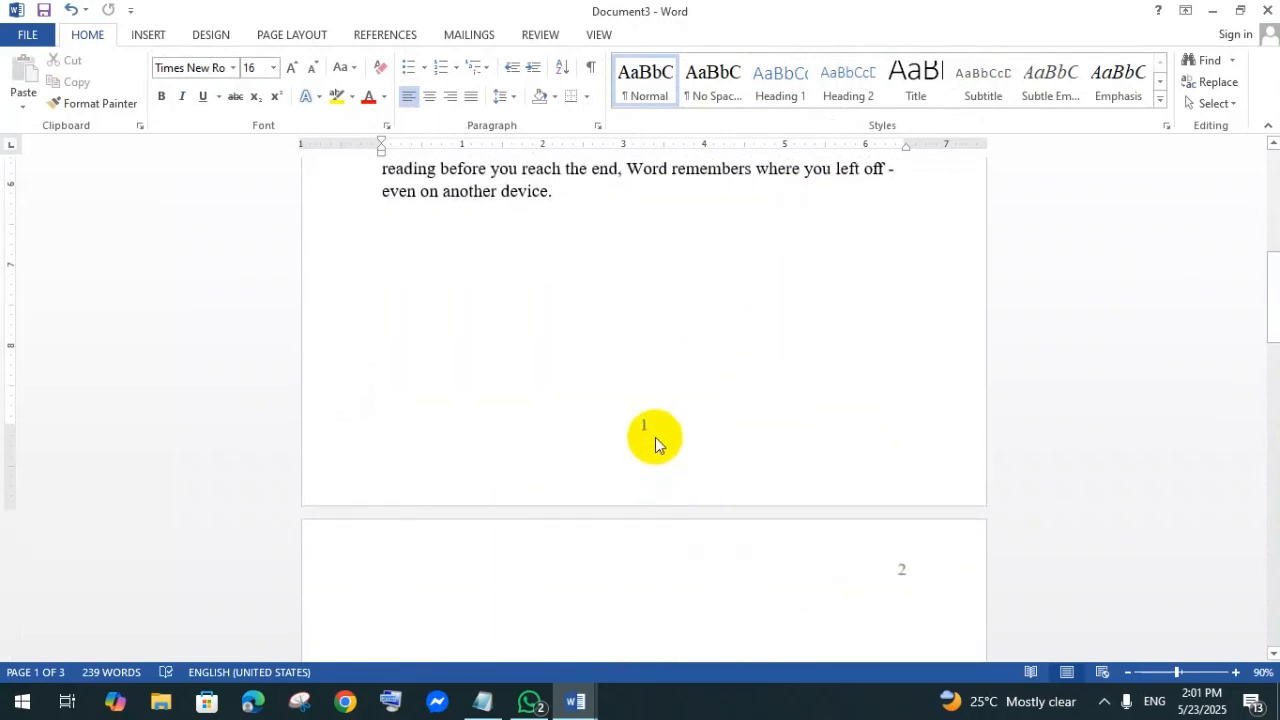
pyautogui.scroll(10, 657, 439)
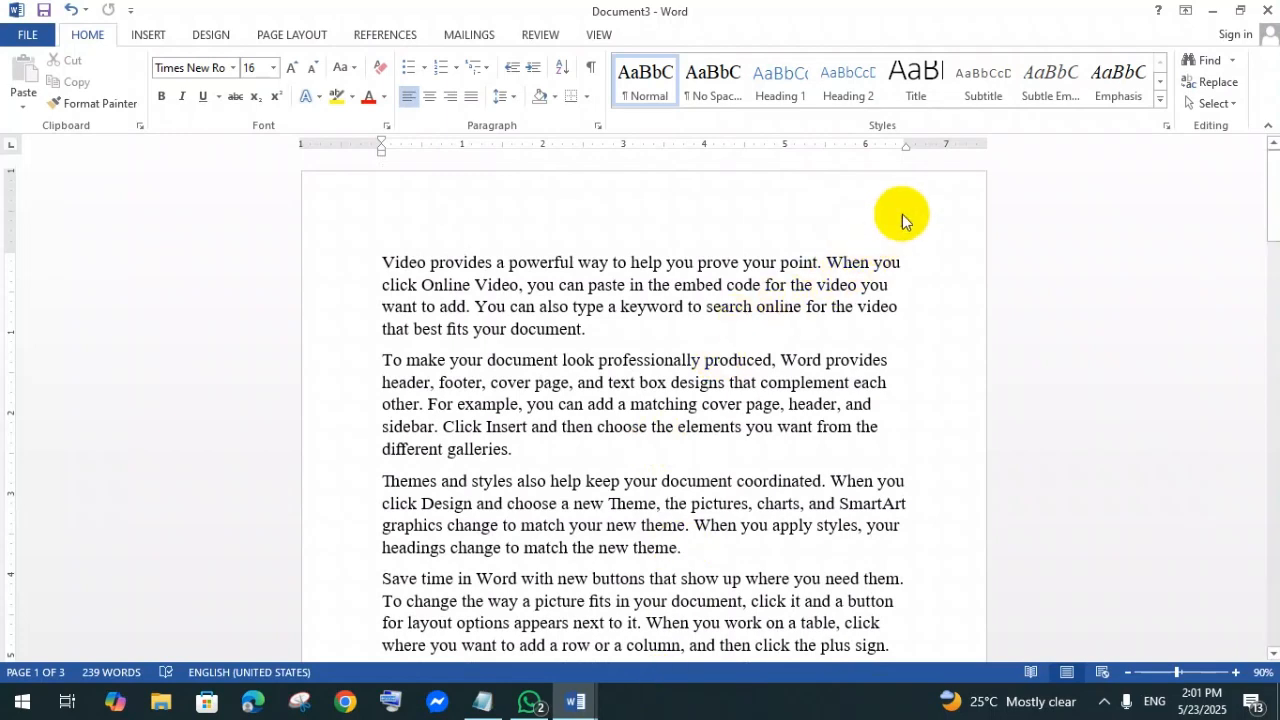
# Step: Insert a built-in Simple Text Box on the first page
pyautogui.click(160, 36)
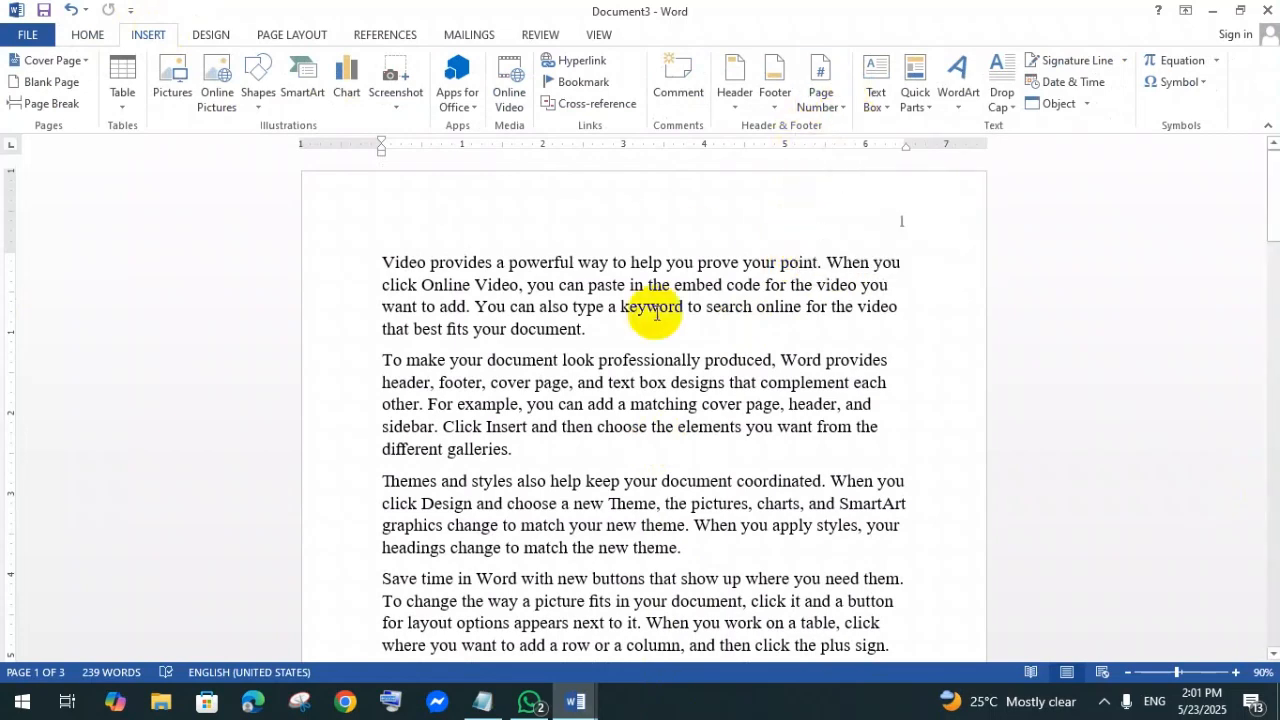
pyautogui.click(888, 107)
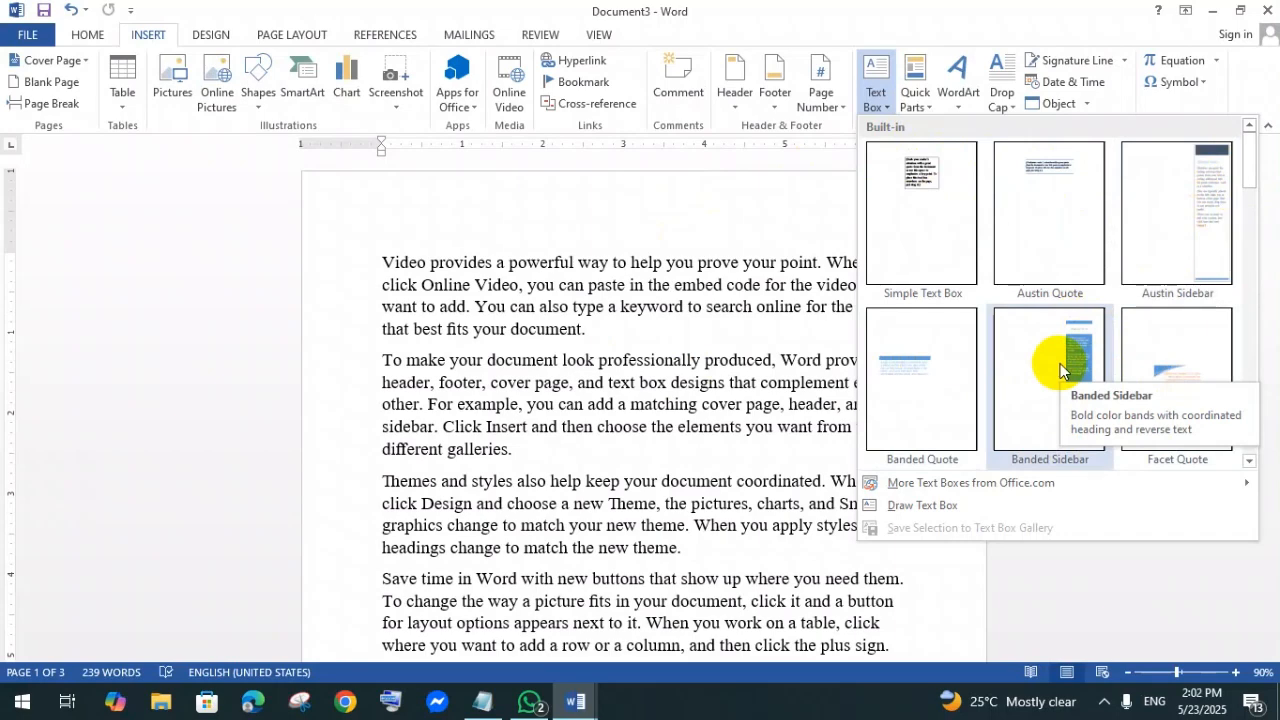
pyautogui.click(923, 190)
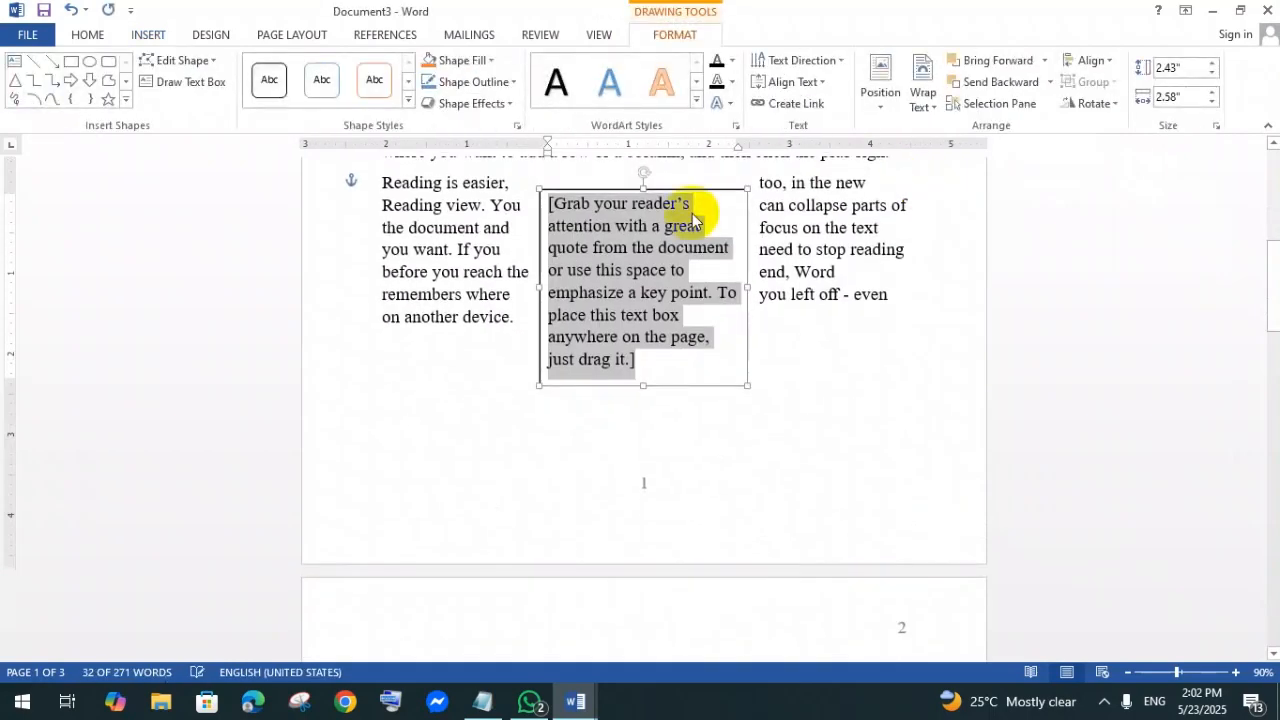
pyautogui.scroll(3, 681, 345)
pyautogui.scroll(-1, 681, 345)
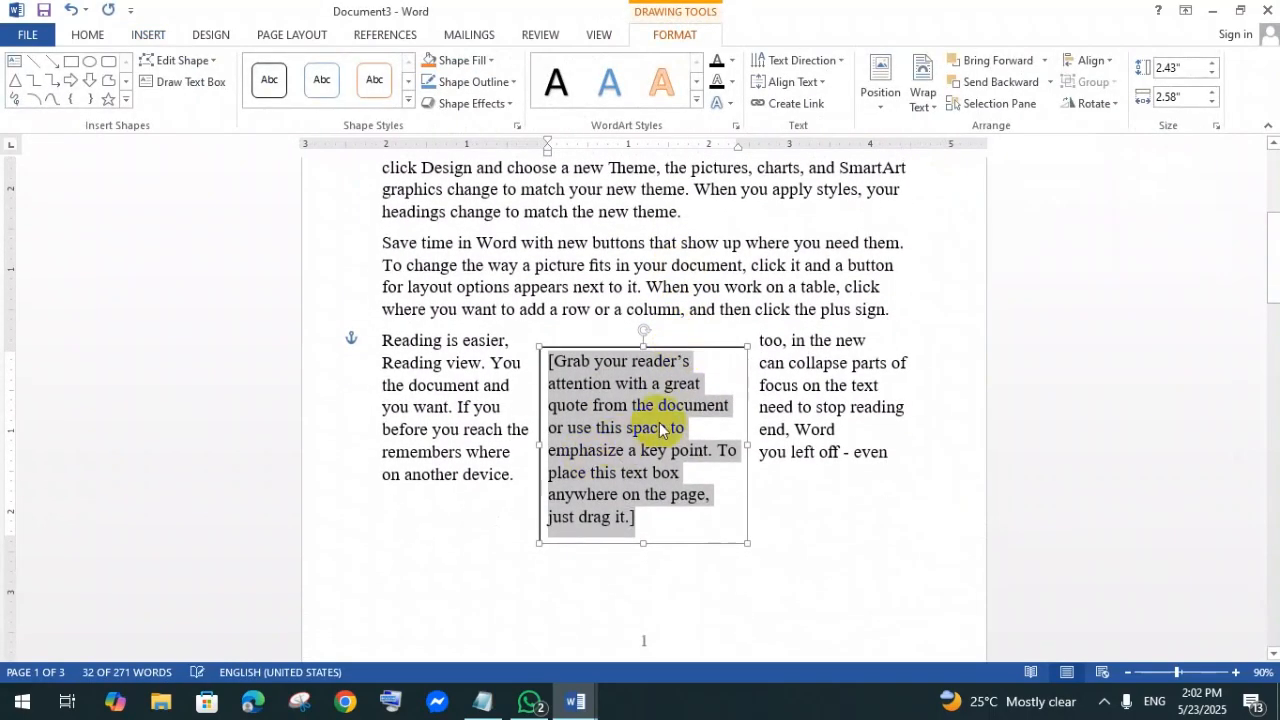
# Step: Replace the text box's placeholder text with HELLO WORLD and deselect the box
pyautogui.click(651, 522)
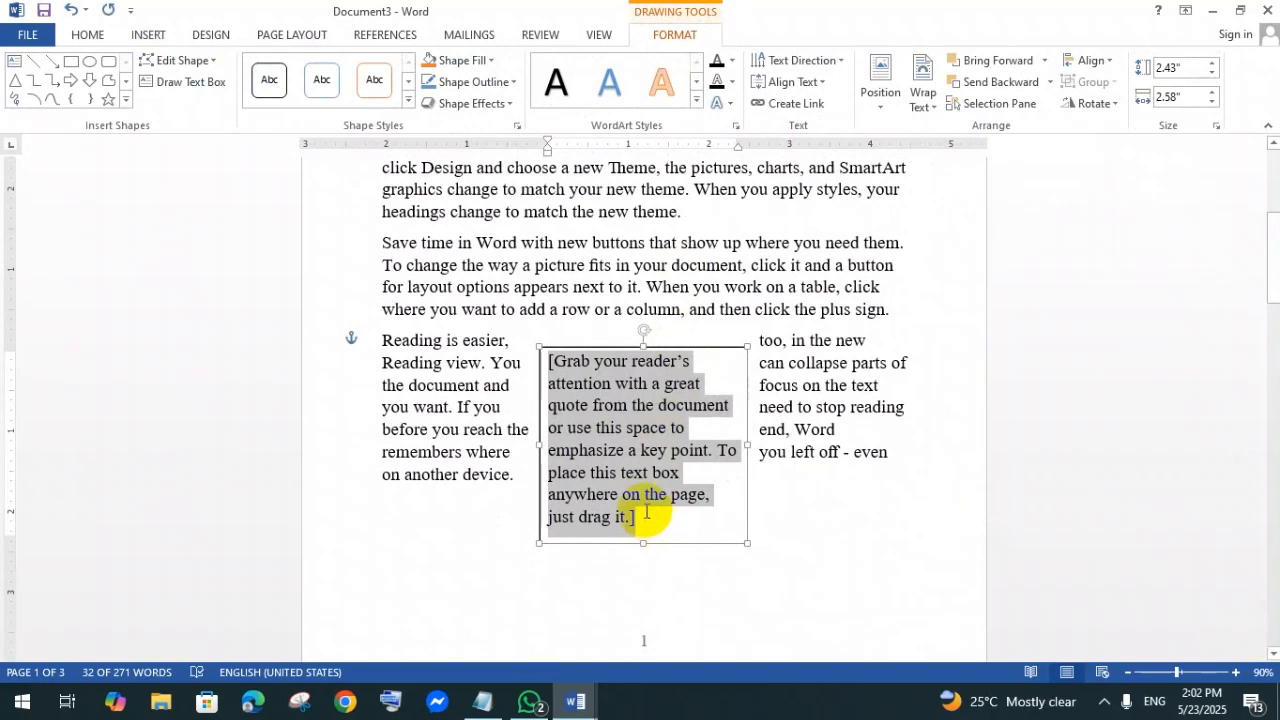
pyautogui.write('A')
pyautogui.press('BackSpace')
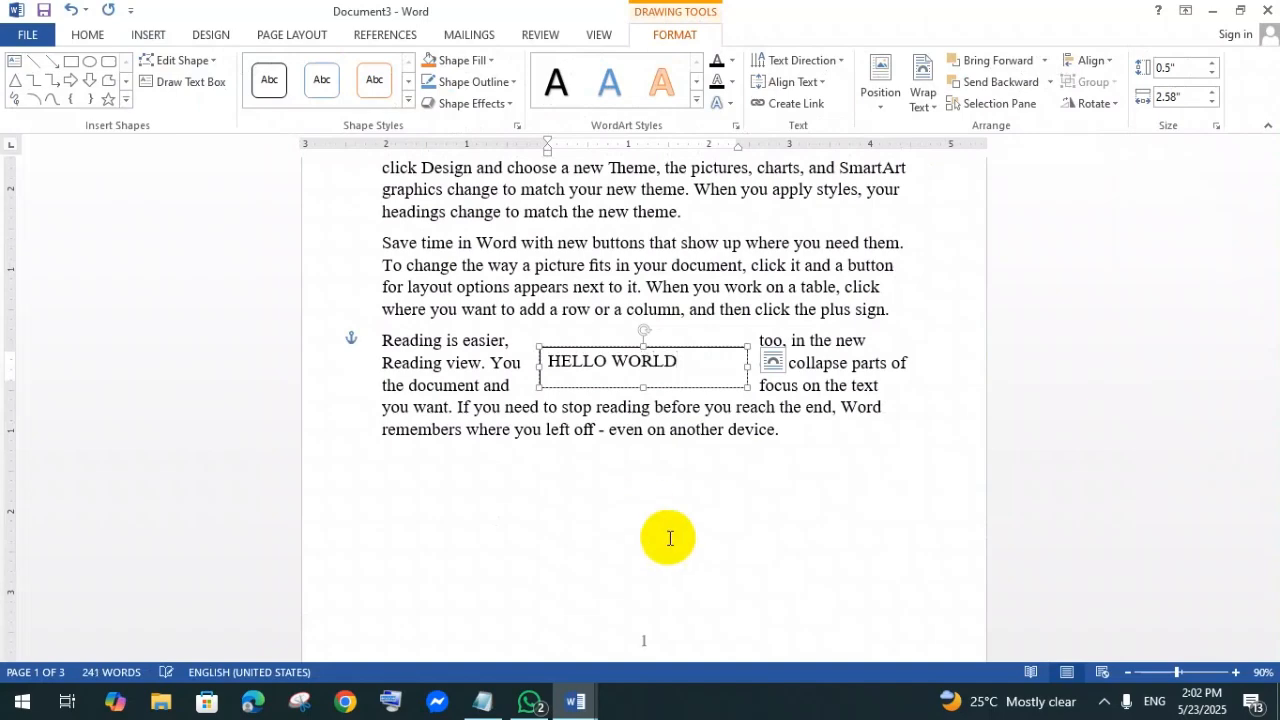
pyautogui.click(706, 462)
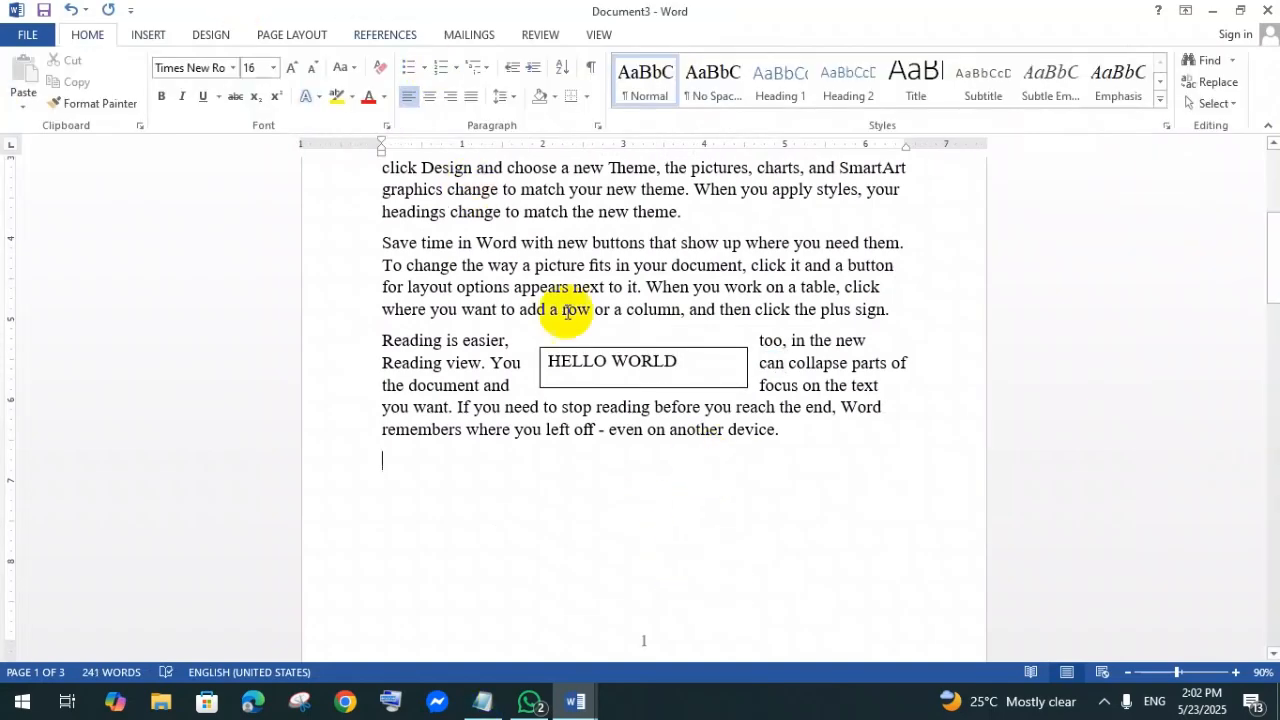
# Step: Move the HELLO WORLD text box up into the paragraph about themes and styles
pyautogui.scroll(2, 590, 345)
pyautogui.click(671, 424)
pyautogui.click(700, 440)
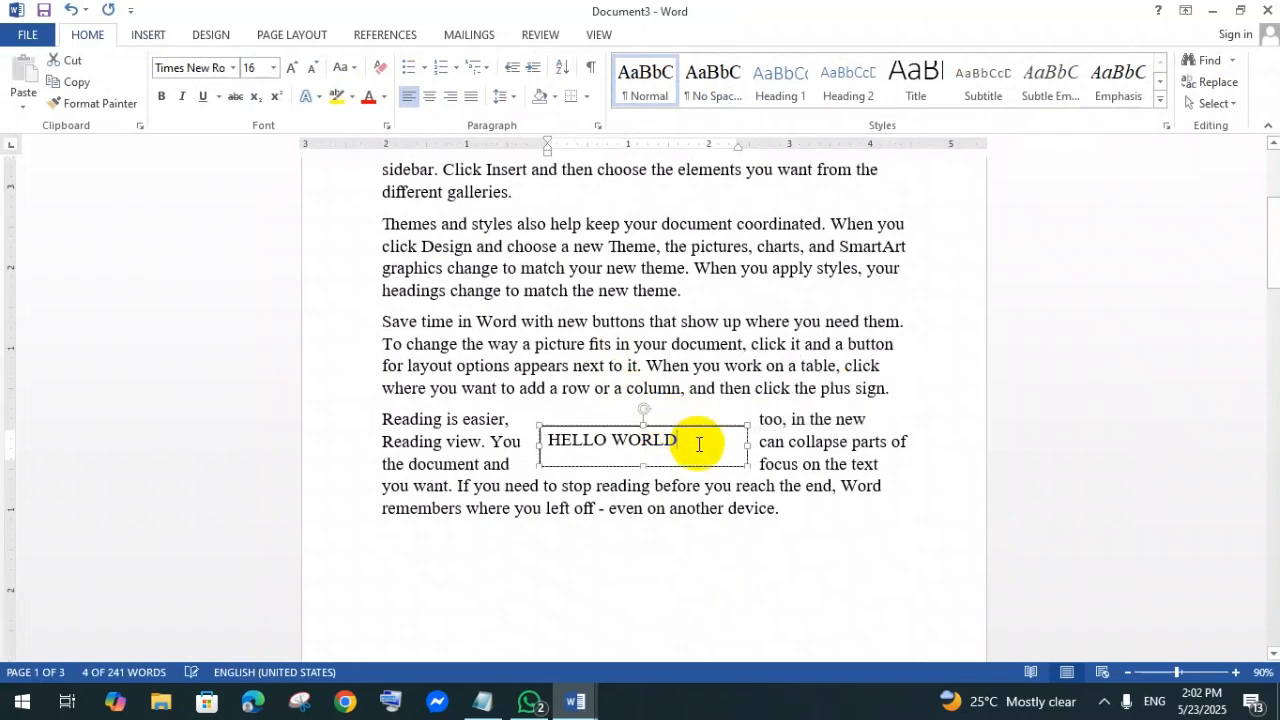
pyautogui.moveTo(714, 429)
pyautogui.mouseDown()
pyautogui.moveTo(690, 299)
pyautogui.moveTo(686, 309)
pyautogui.moveTo(663, 266)
pyautogui.moveTo(680, 243)
pyautogui.mouseUp()
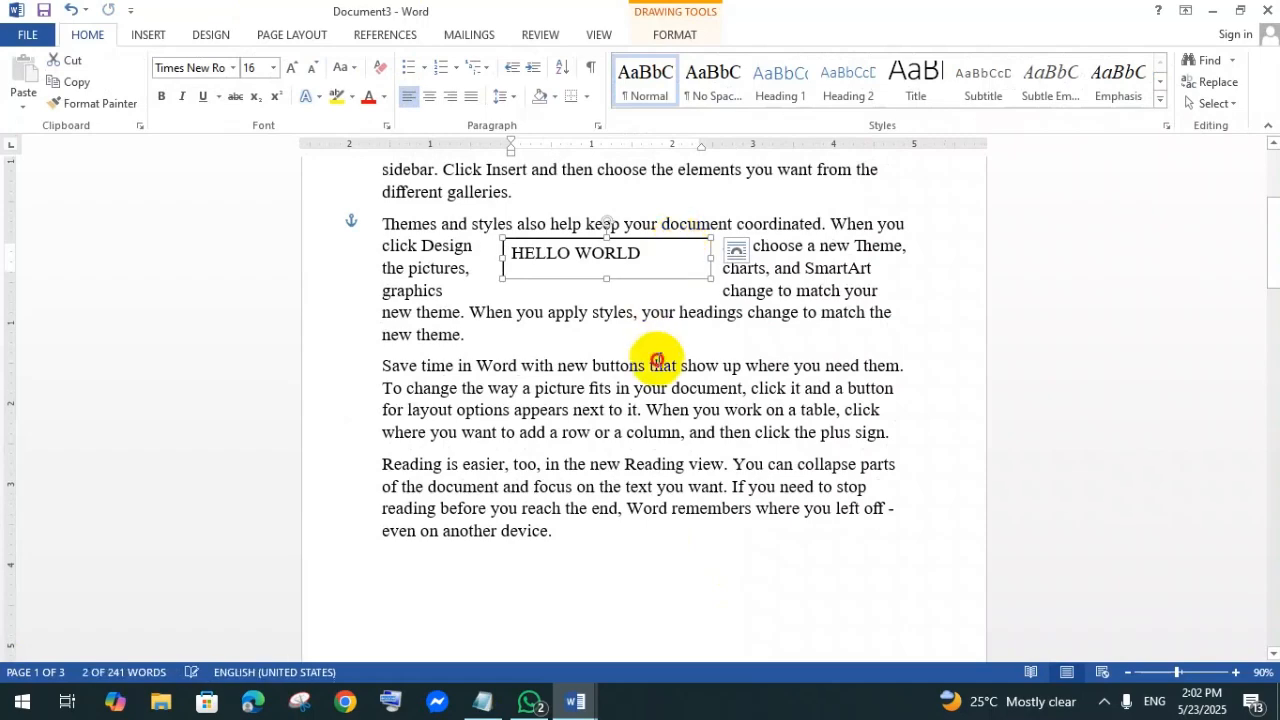
# Step: Move the HELLO WORLD text box up into the paragraph about making the document look professionally produced, and deselect it
pyautogui.click(652, 366)
pyautogui.scroll(4, 654, 445)
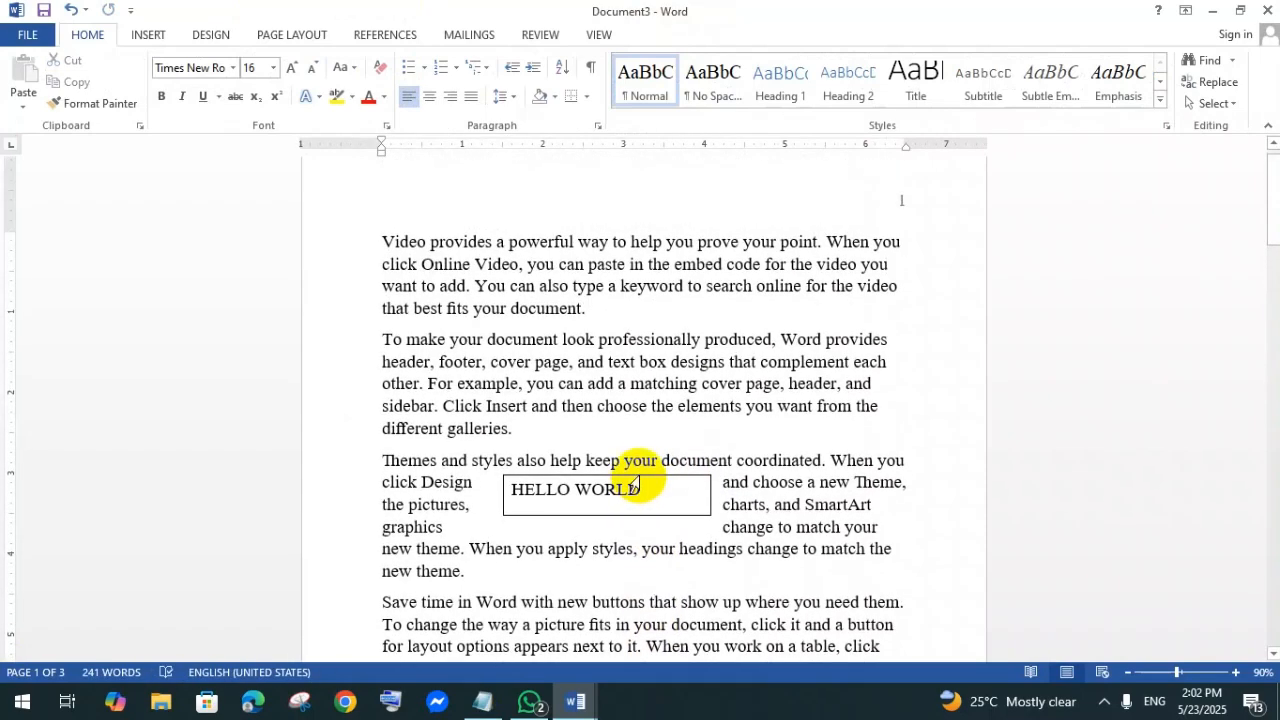
pyautogui.click(643, 473)
pyautogui.click(663, 476)
pyautogui.moveTo(663, 480); pyautogui.dragTo(660, 373)
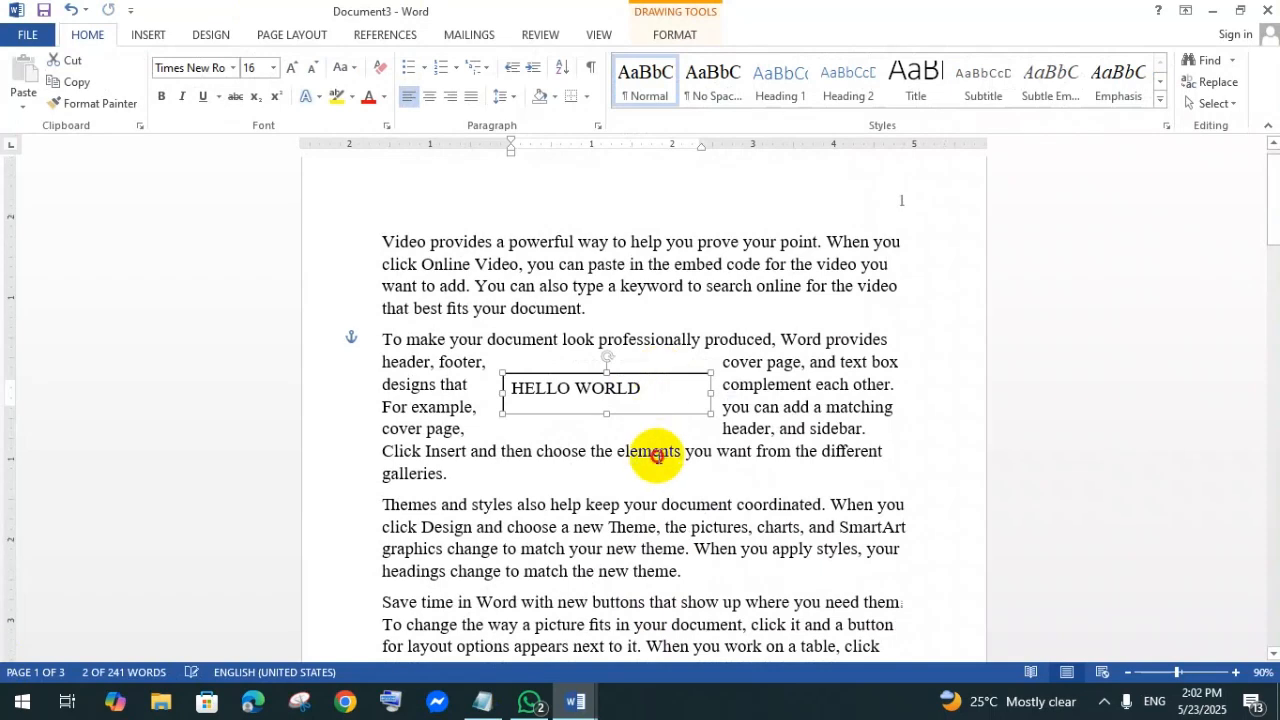
pyautogui.click(660, 451)
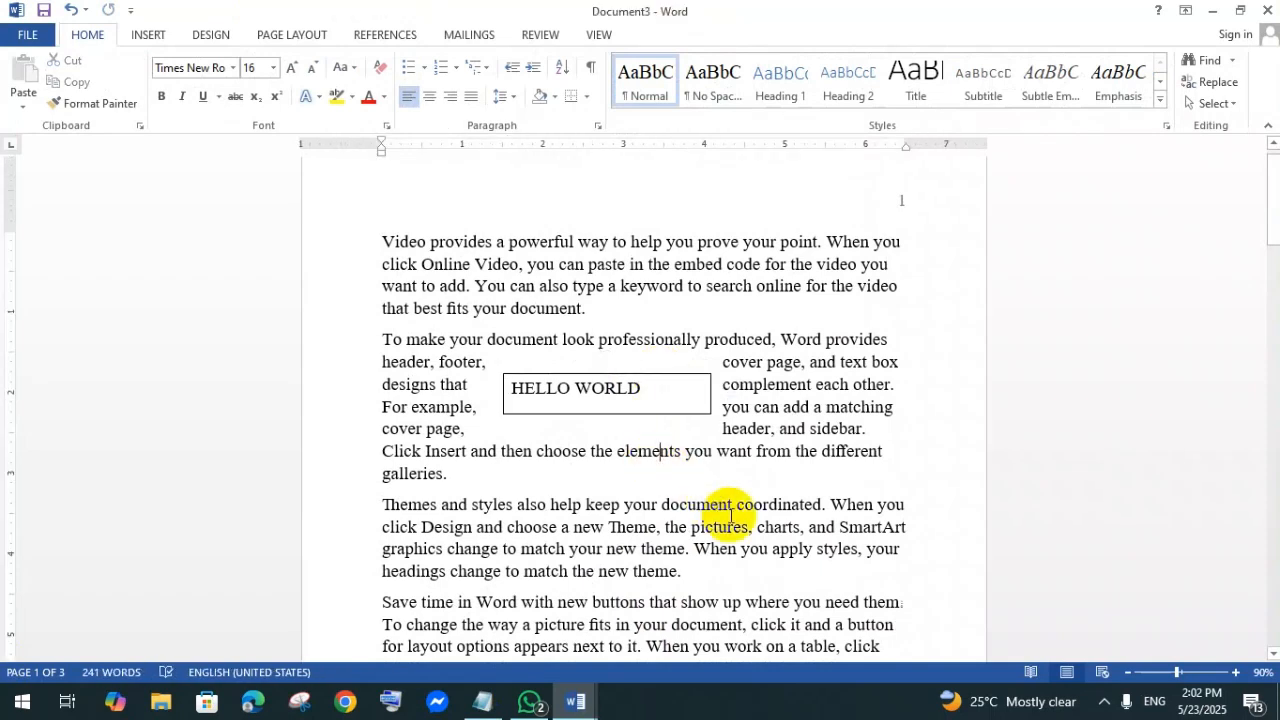
# Step: Insert the built-in Banded Sidebar text box on the first page
pyautogui.click(148, 36)
pyautogui.click(891, 111)
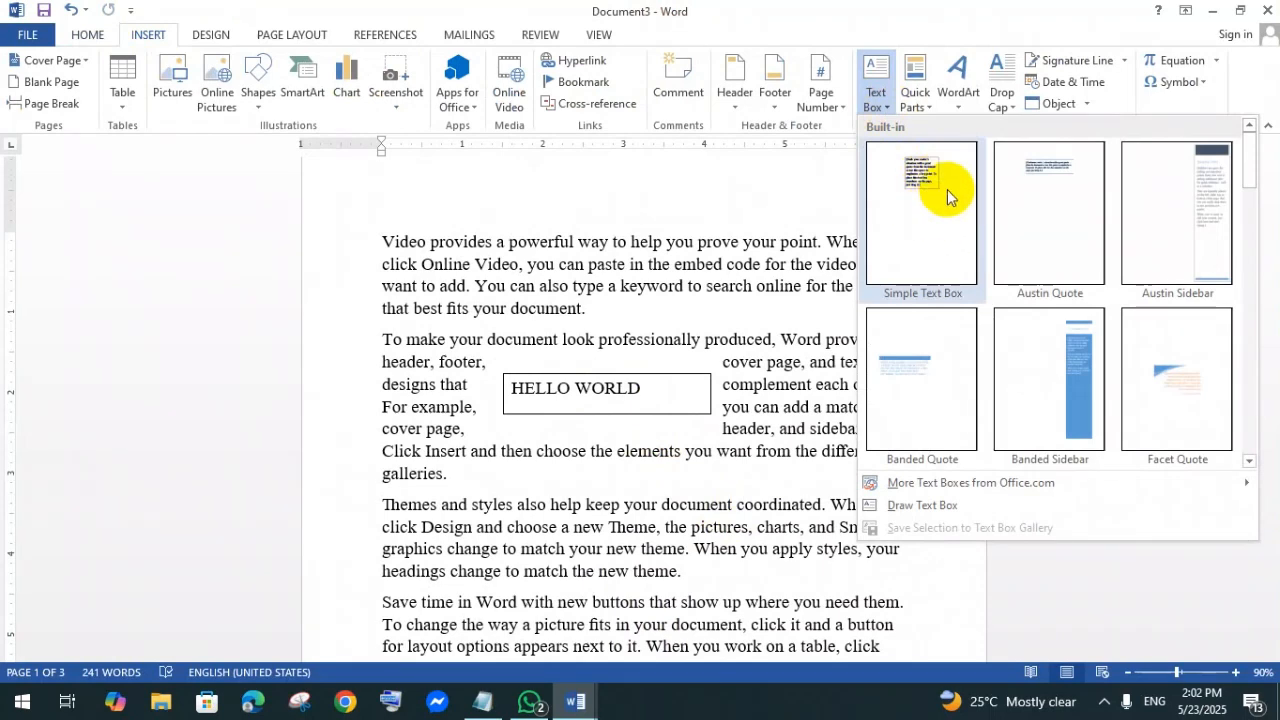
pyautogui.click(1075, 372)
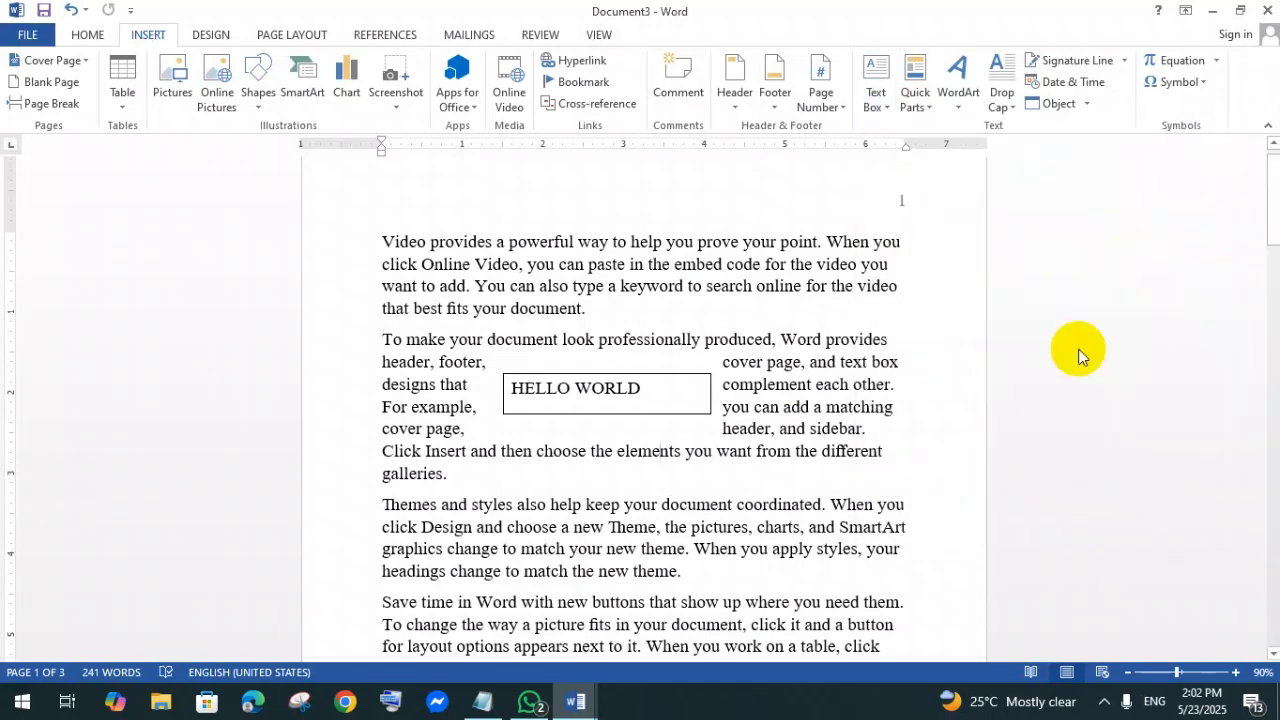
pyautogui.scroll(-9, 862, 378)
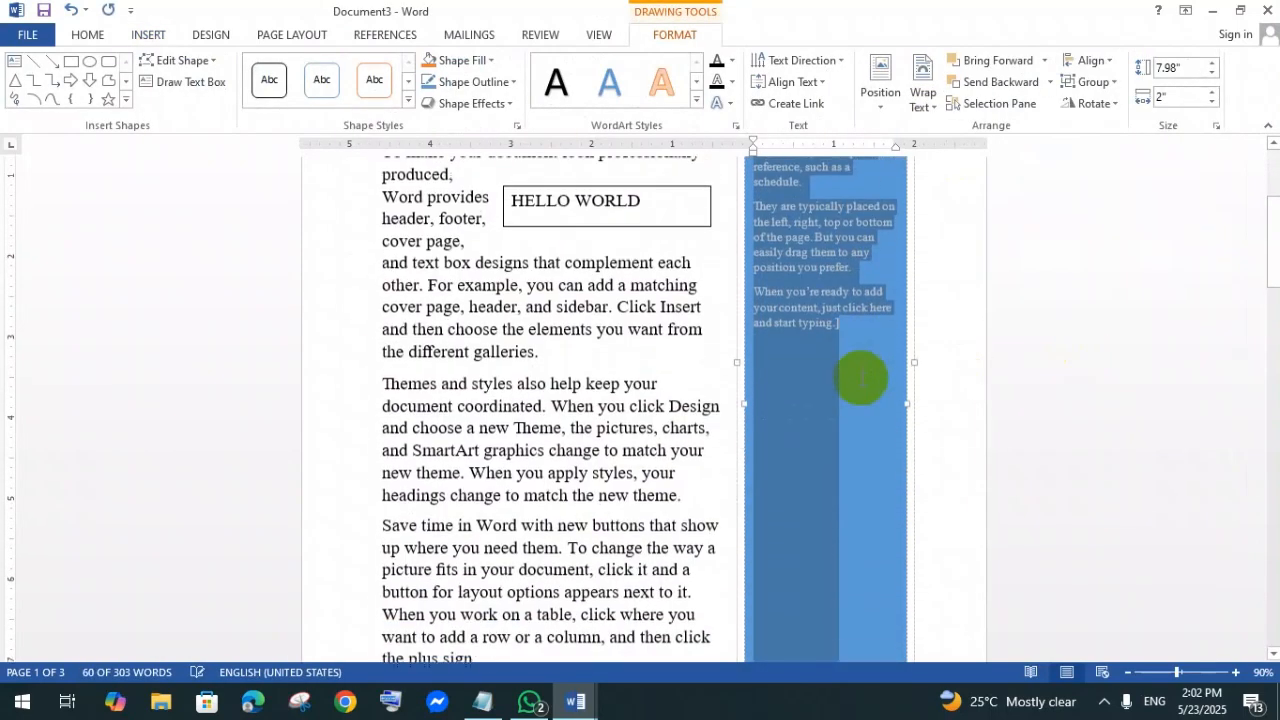
pyautogui.scroll(8, 862, 378)
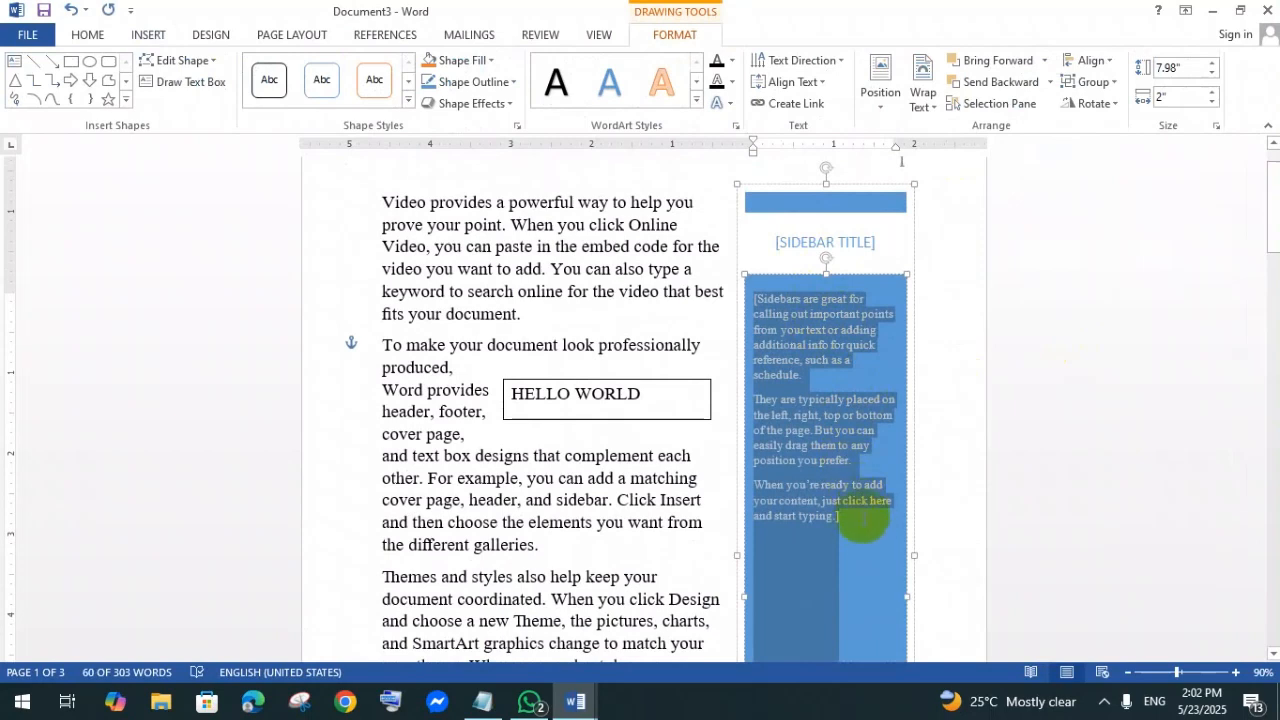
# Step: Replace the sidebar's body placeholder text with "HELO ...." and return to the document text
pyautogui.moveTo(838, 518); pyautogui.dragTo(778, 308)
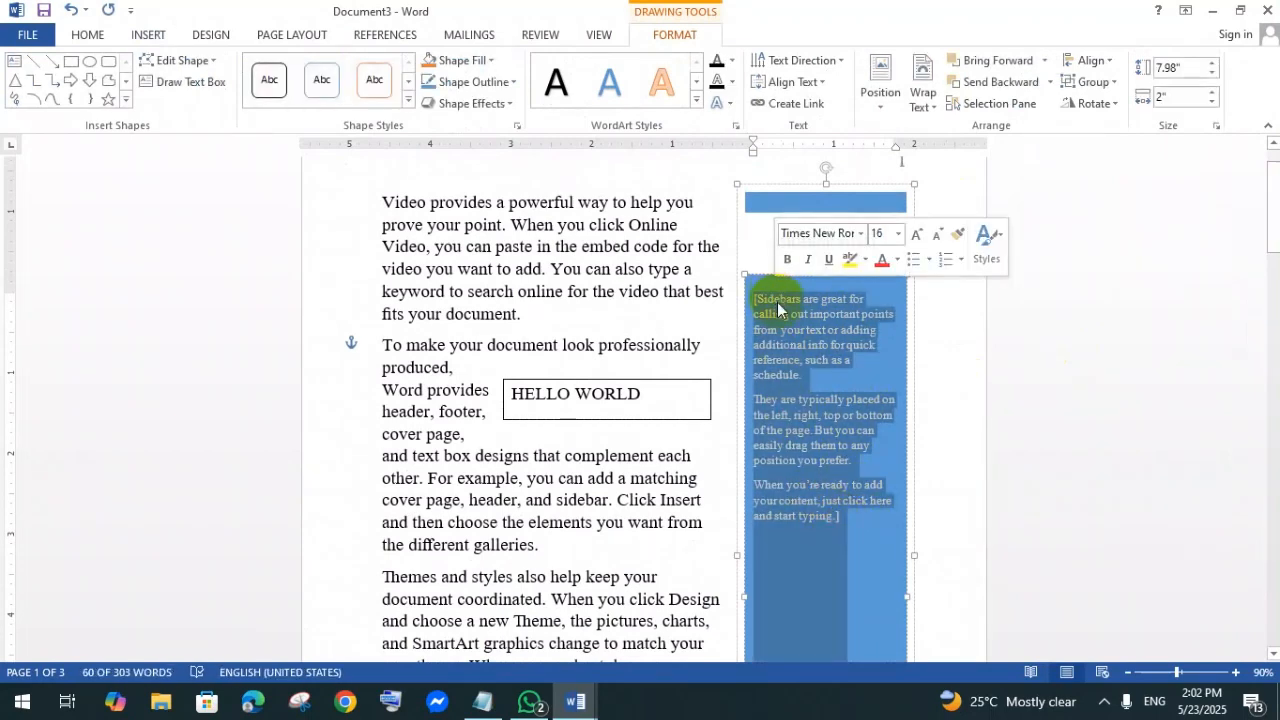
pyautogui.write('HELO')
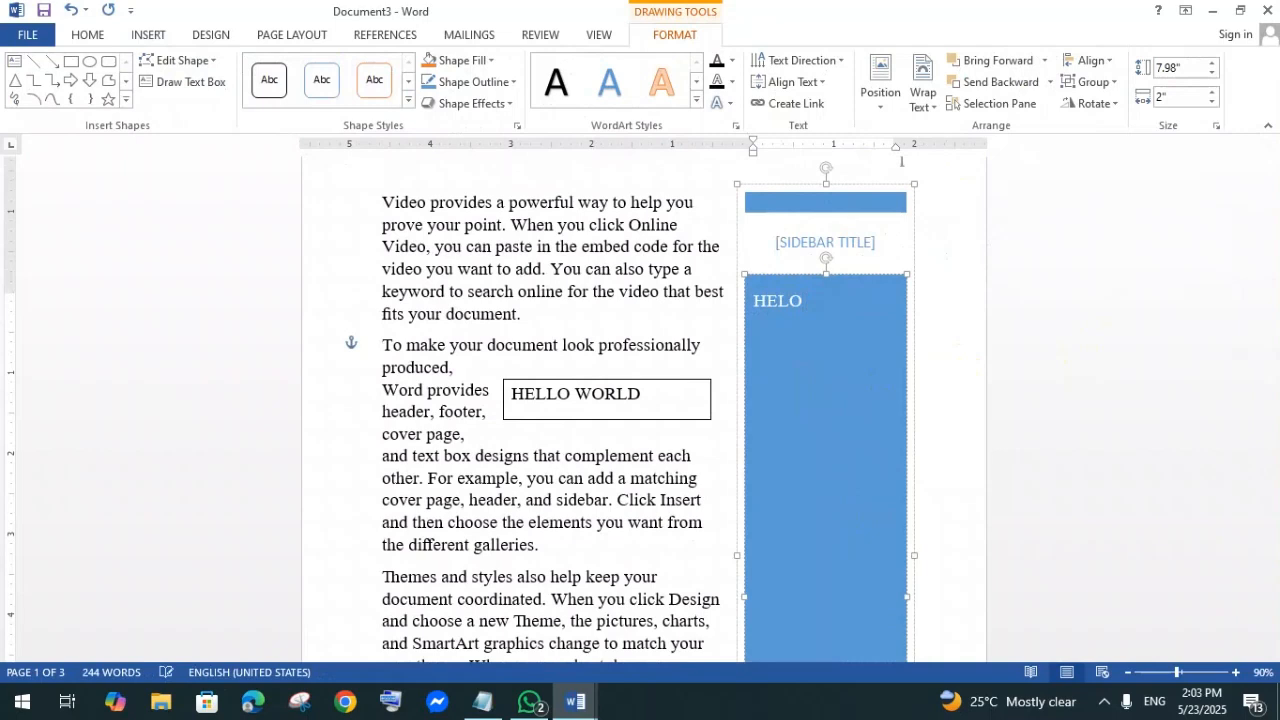
pyautogui.write(' ....')
pyautogui.click(663, 320)
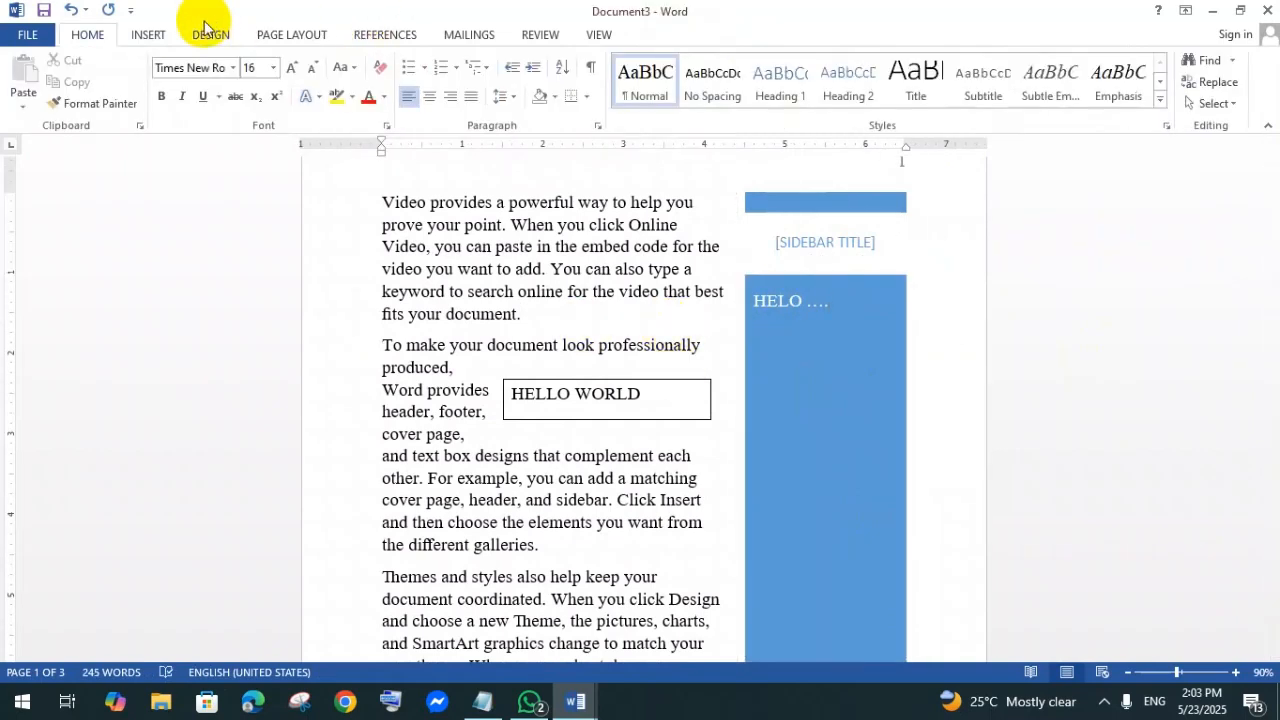
pyautogui.click(148, 34)
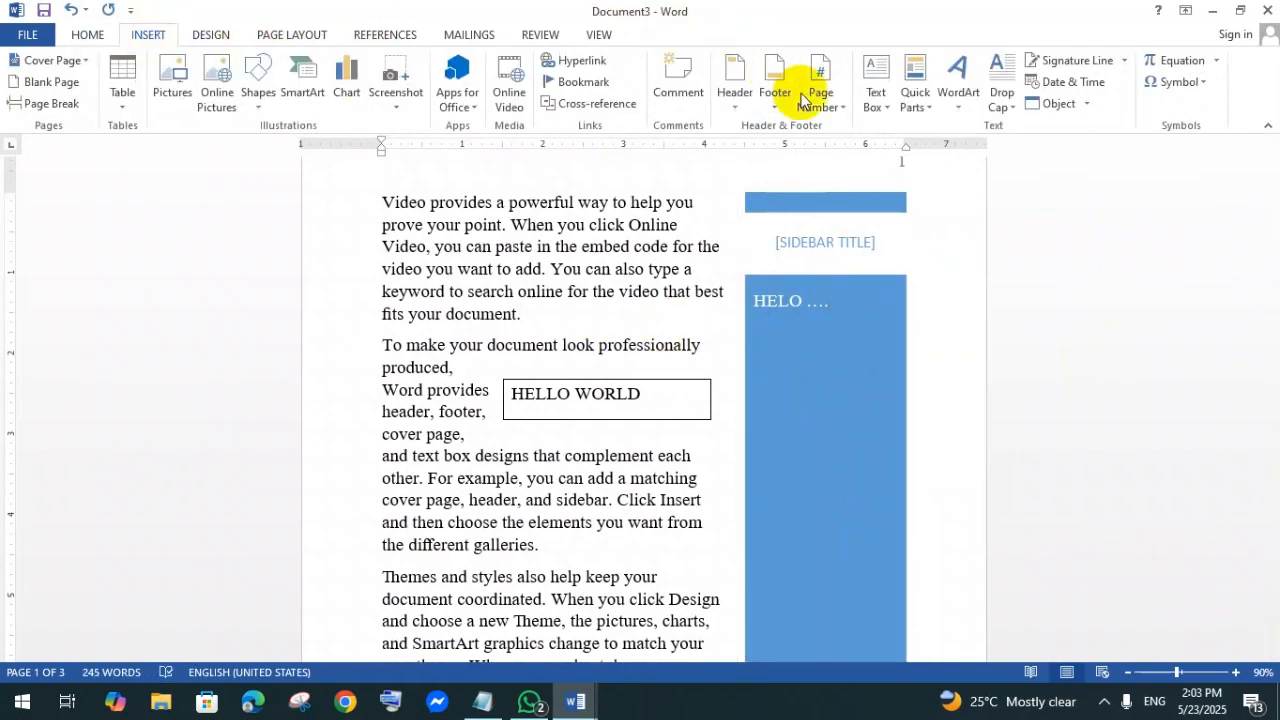
pyautogui.click(887, 110)
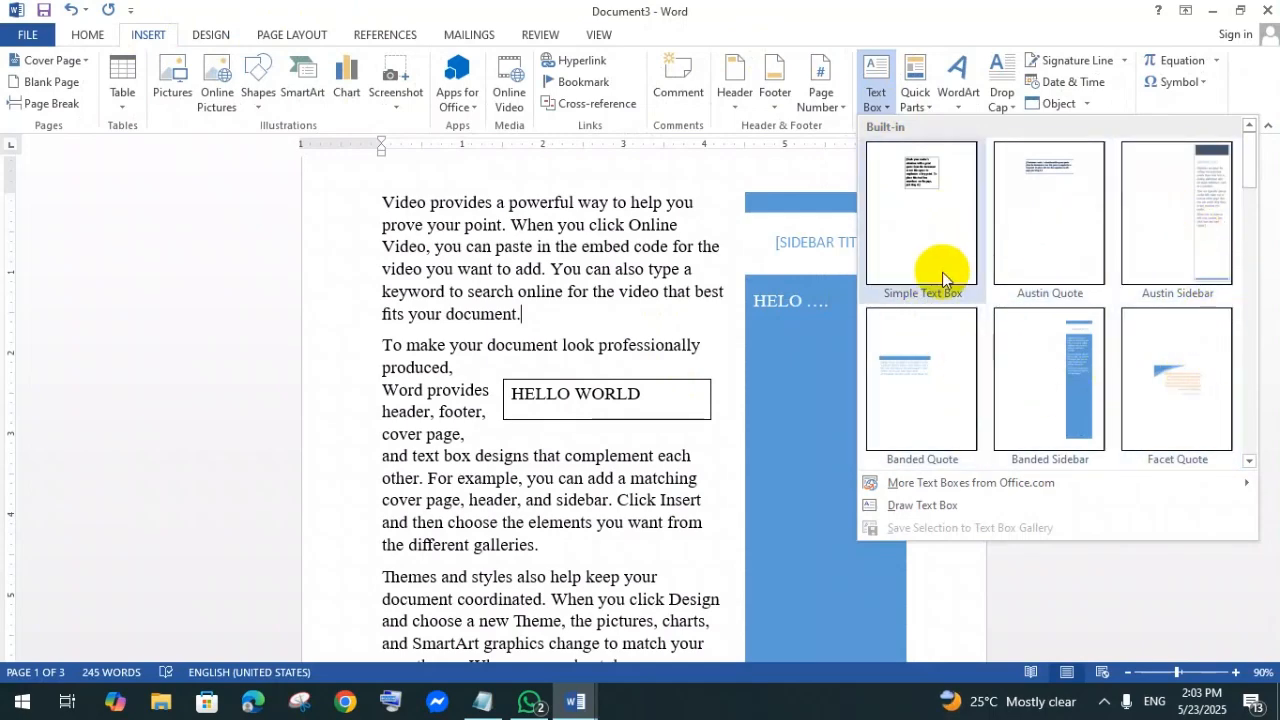
pyautogui.click(590, 305)
# Step: Add two blank lines after the page 2 paragraph and draw a text box about 3.71" wide and 2.73" high below it
pyautogui.scroll(-12, 700, 300)
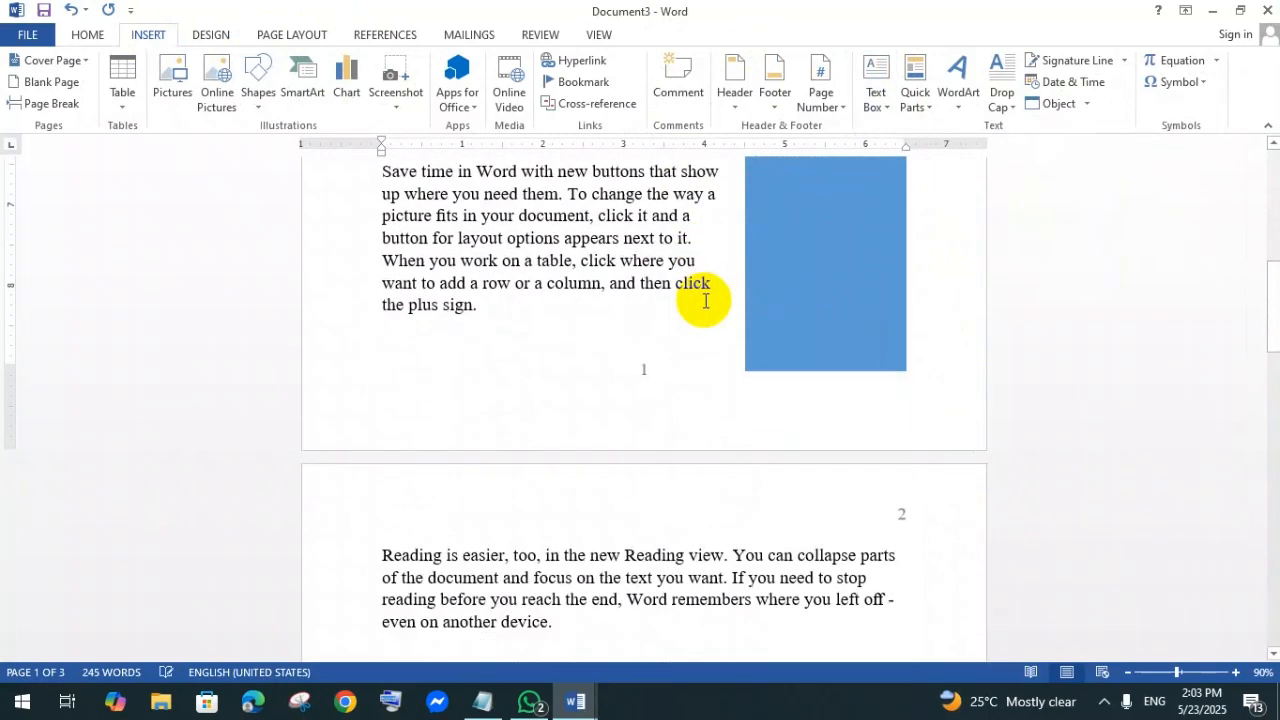
pyautogui.scroll(-3, 702, 302)
pyautogui.press('Return')
pyautogui.press('Return')
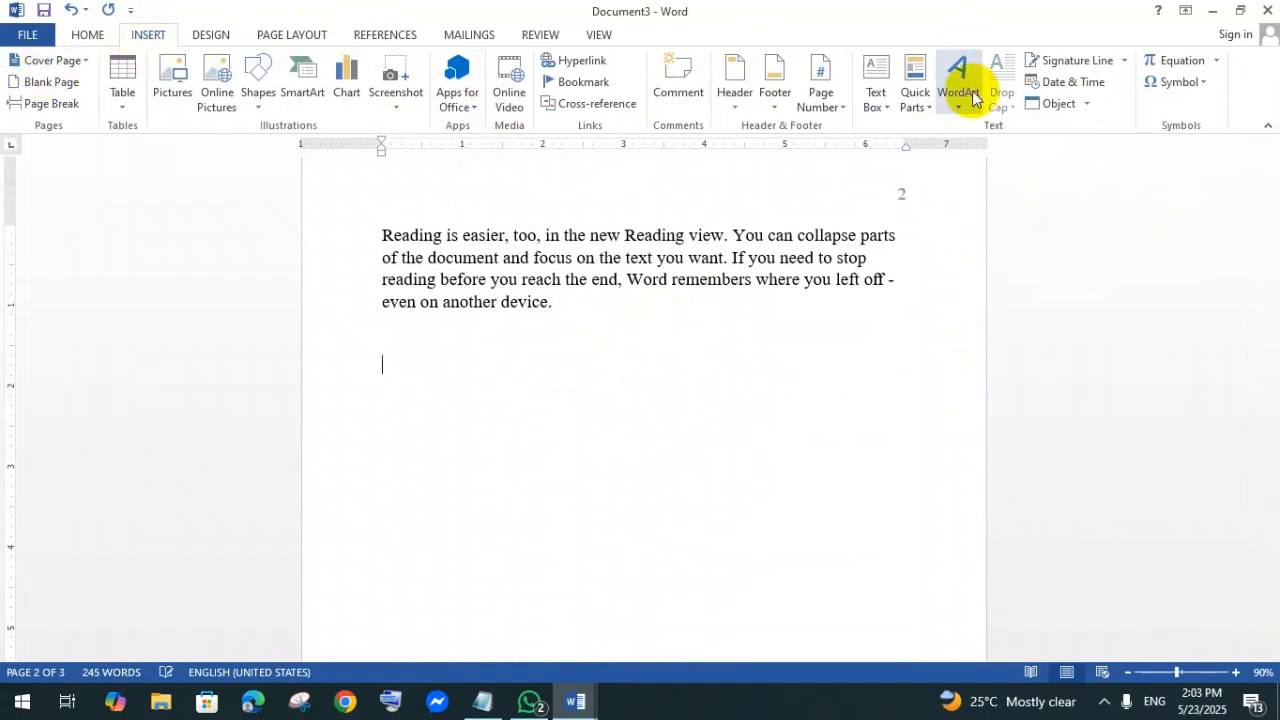
pyautogui.click(886, 112)
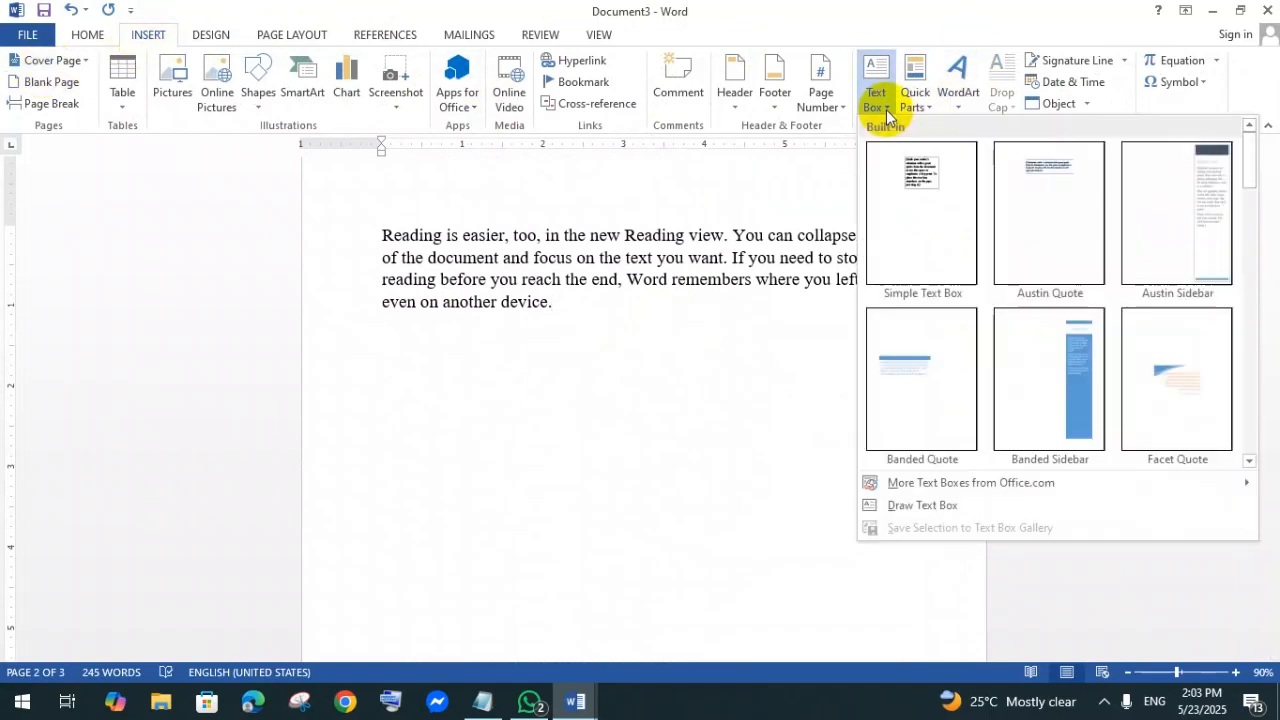
pyautogui.click(918, 506)
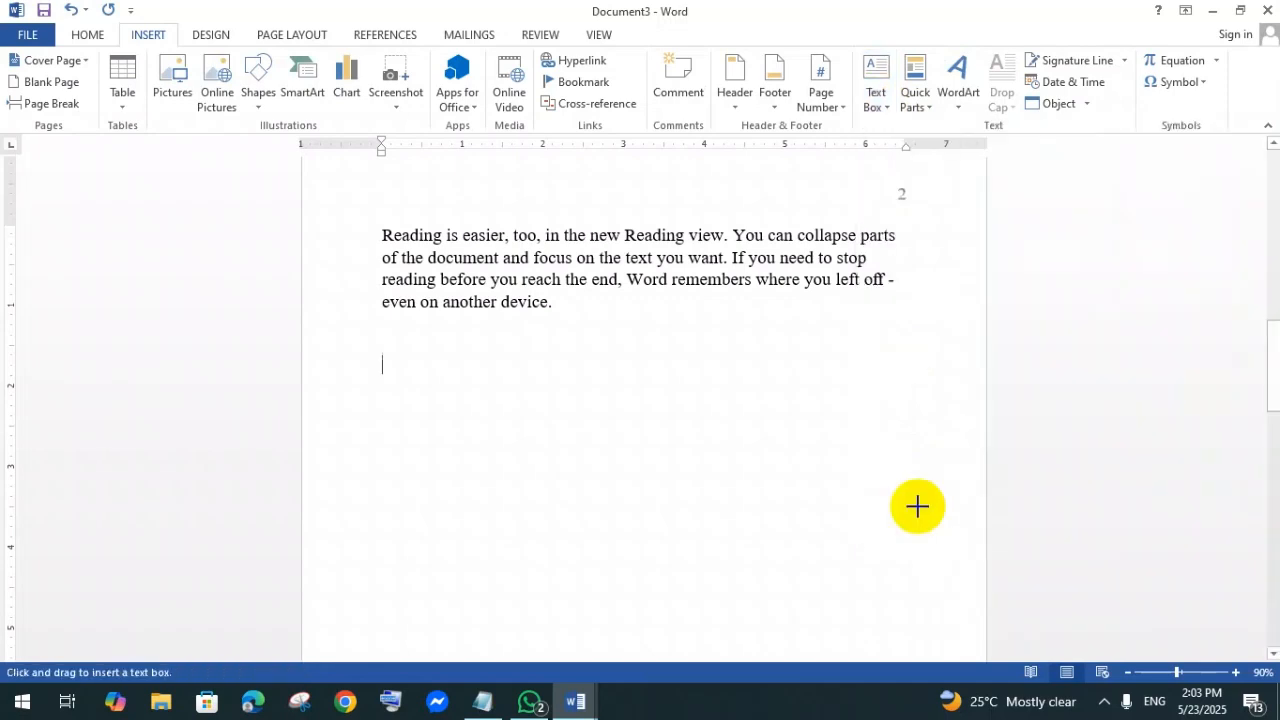
pyautogui.moveTo(388, 359)
pyautogui.mouseDown()
pyautogui.moveTo(606, 483)
pyautogui.moveTo(958, 494)
pyautogui.moveTo(606, 480)
pyautogui.moveTo(614, 560)
pyautogui.moveTo(706, 586)
pyautogui.moveTo(654, 526)
pyautogui.moveTo(676, 584)
pyautogui.moveTo(646, 466)
pyautogui.moveTo(688, 578)
pyautogui.mouseUp()
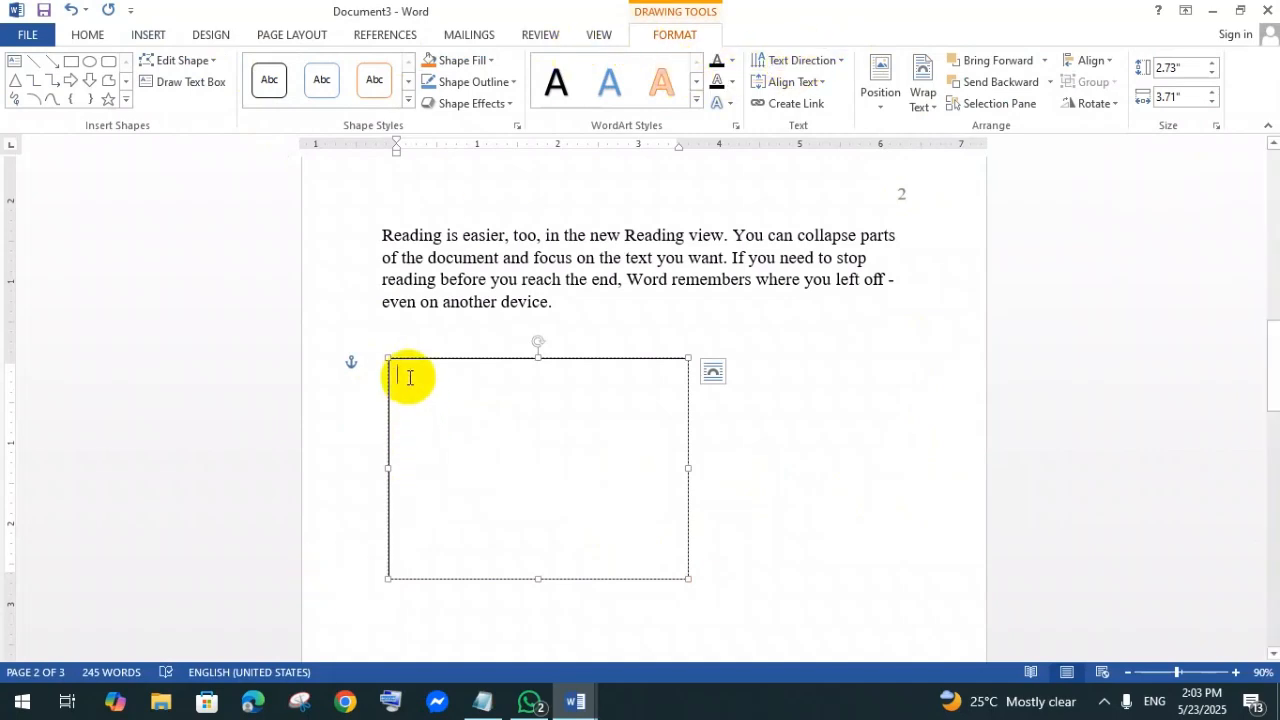
# Step: Enter "KTH Training Center" in the drawn text box and deselect the box
pyautogui.write('aU')
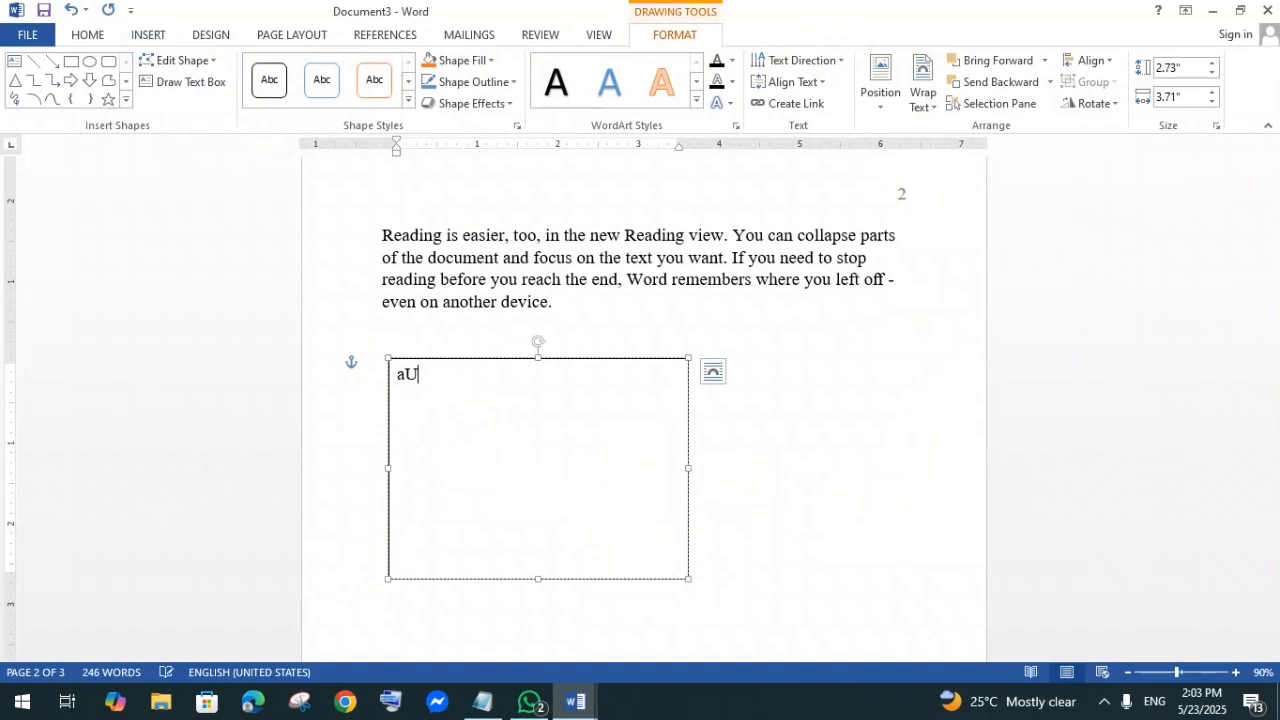
pyautogui.click(402, 378)
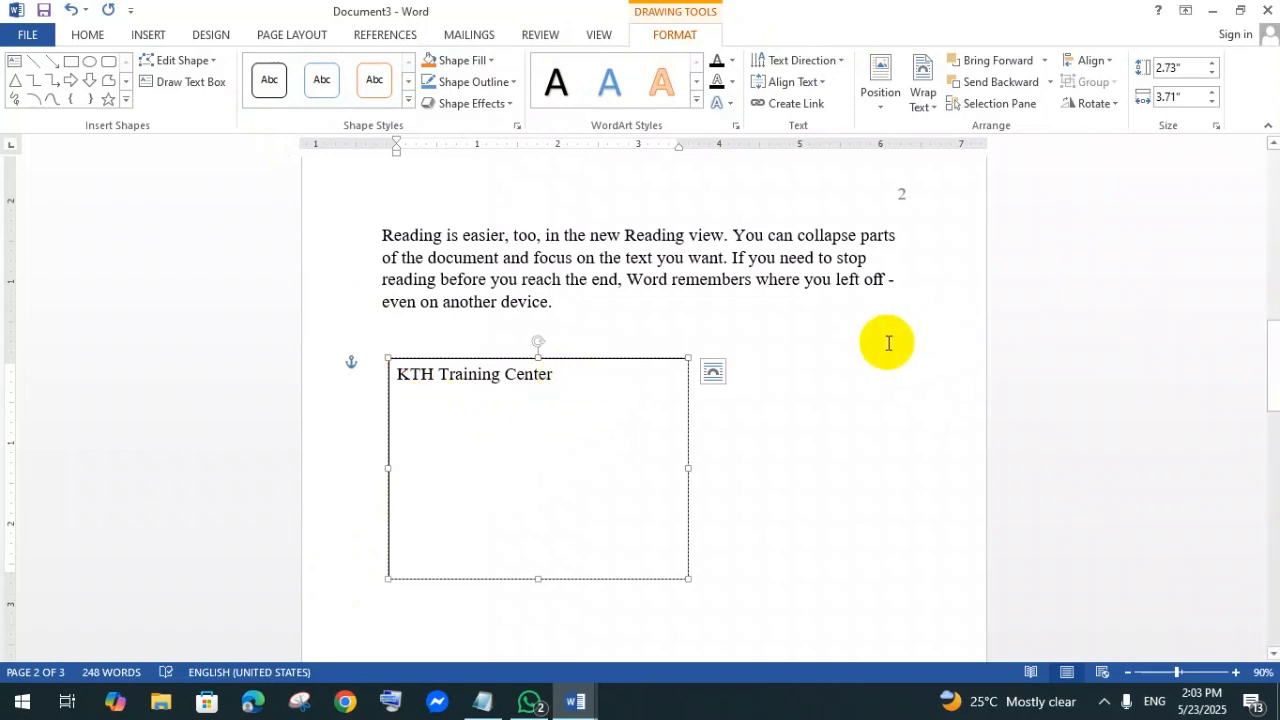
pyautogui.click(843, 361)
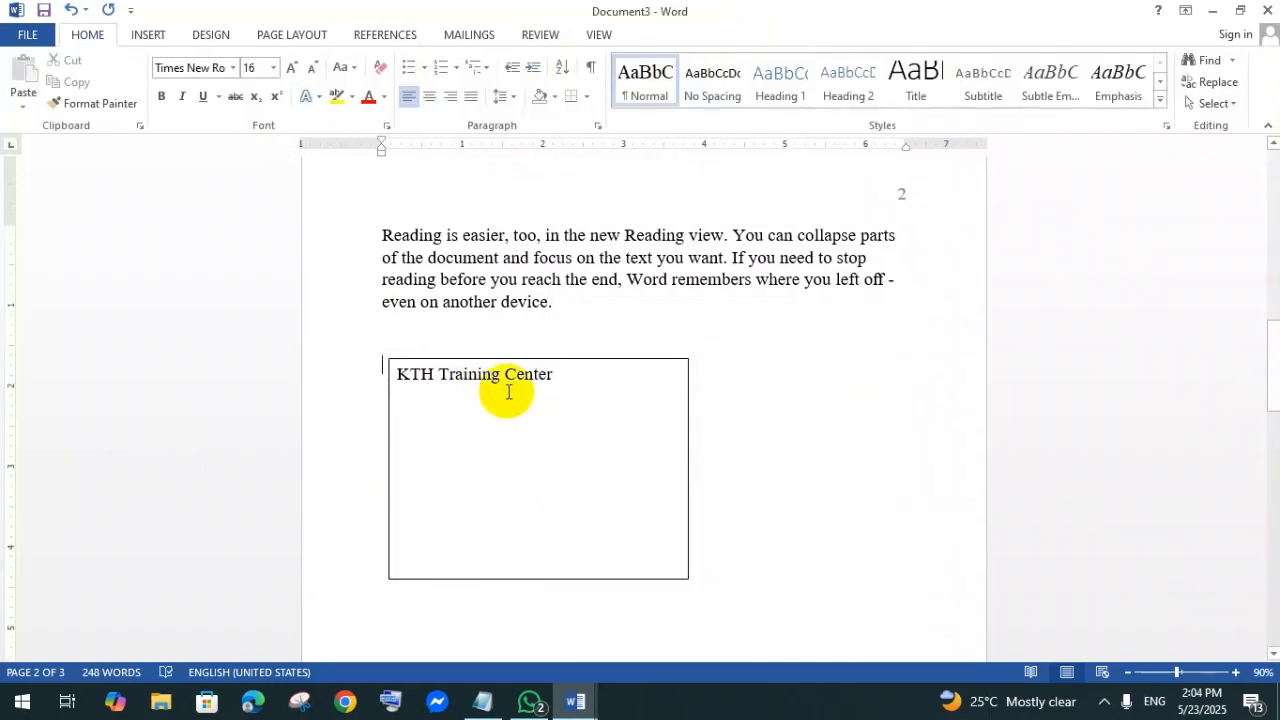
# Step: Apply the orange outline shape style with a plain interior to the KTH Training Center text box
pyautogui.click(563, 357)
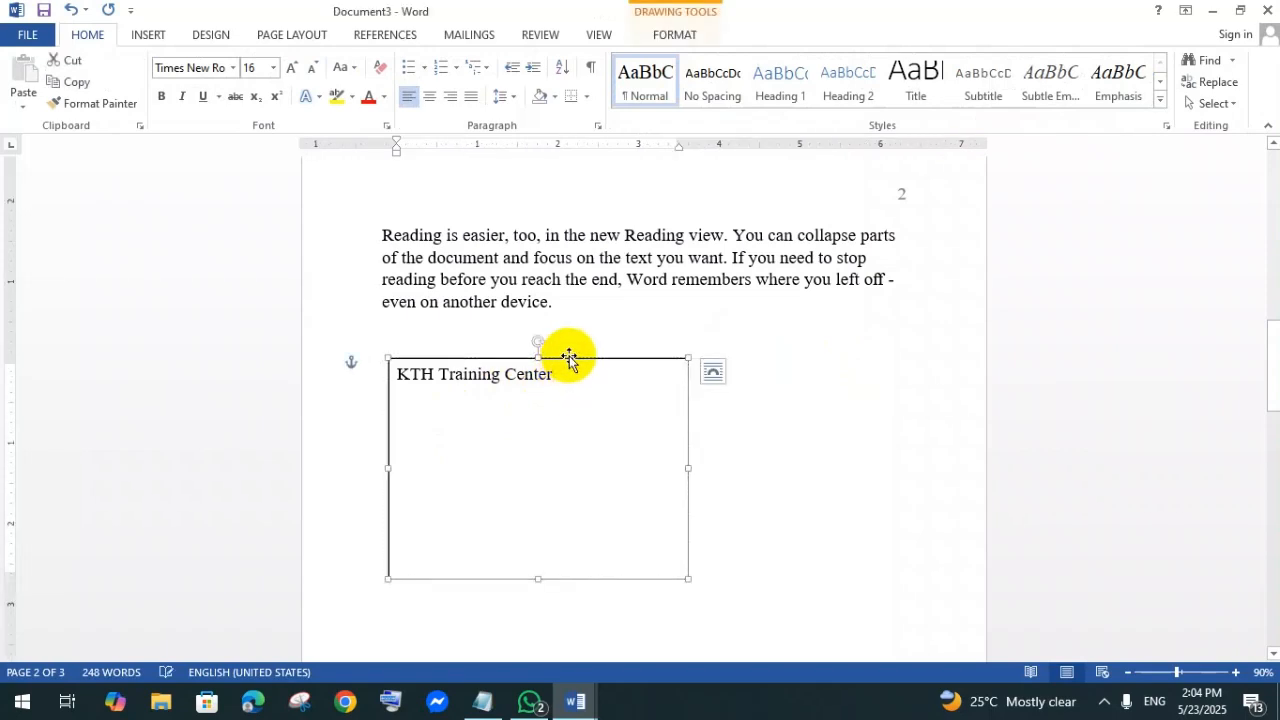
pyautogui.doubleClick(569, 358)
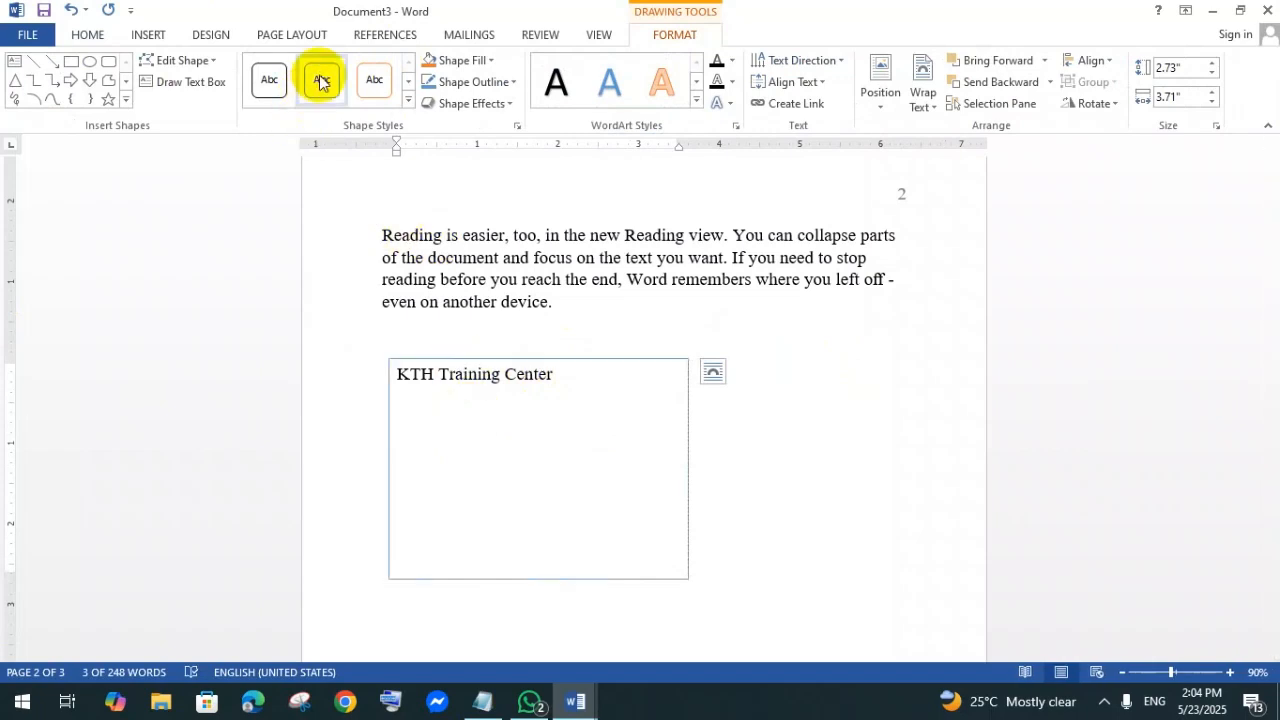
pyautogui.click(374, 82)
pyautogui.click(407, 82)
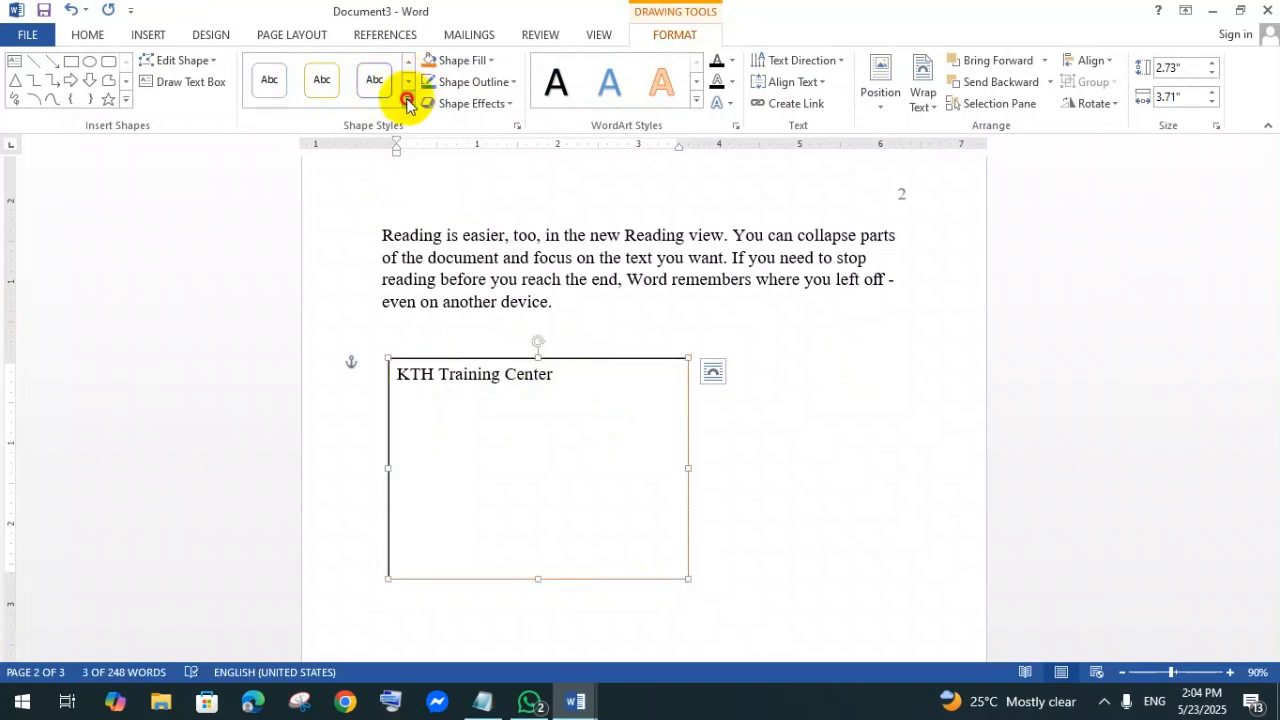
pyautogui.click(408, 99)
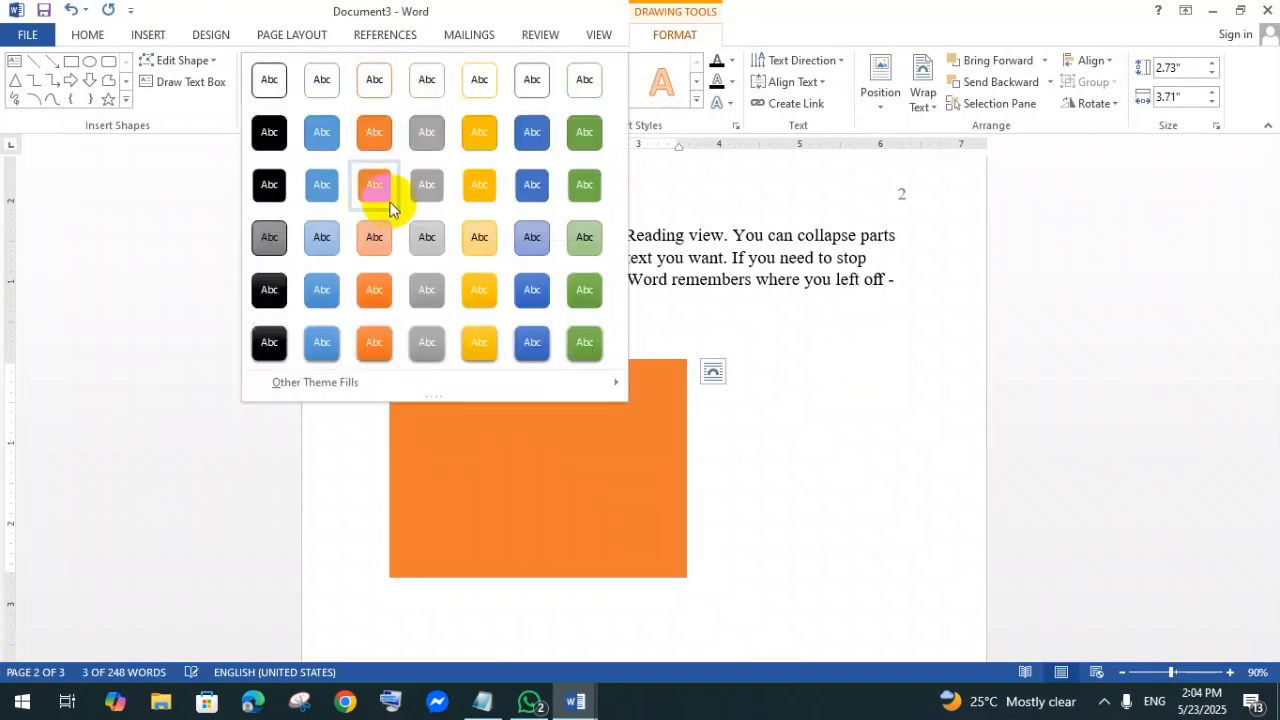
pyautogui.click(373, 86)
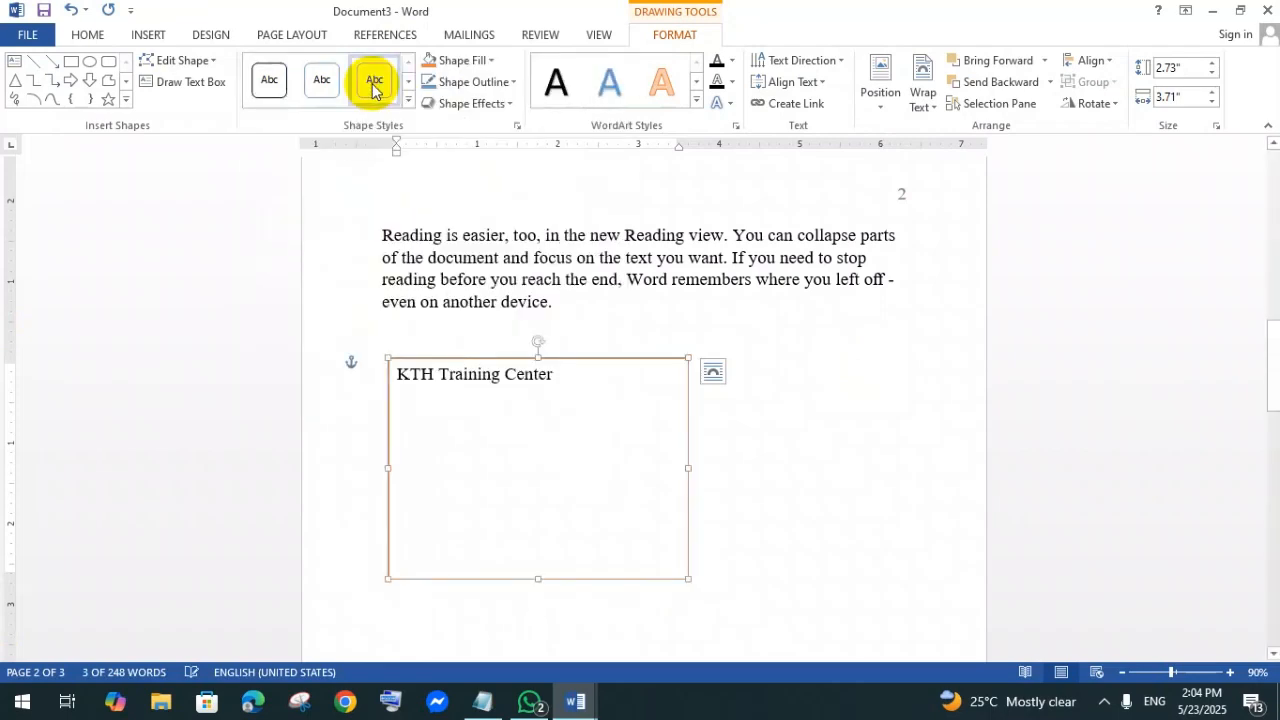
# Step: Set the KTH Training Center text box to No Fill and No Outline, and deselect it
pyautogui.click(478, 60)
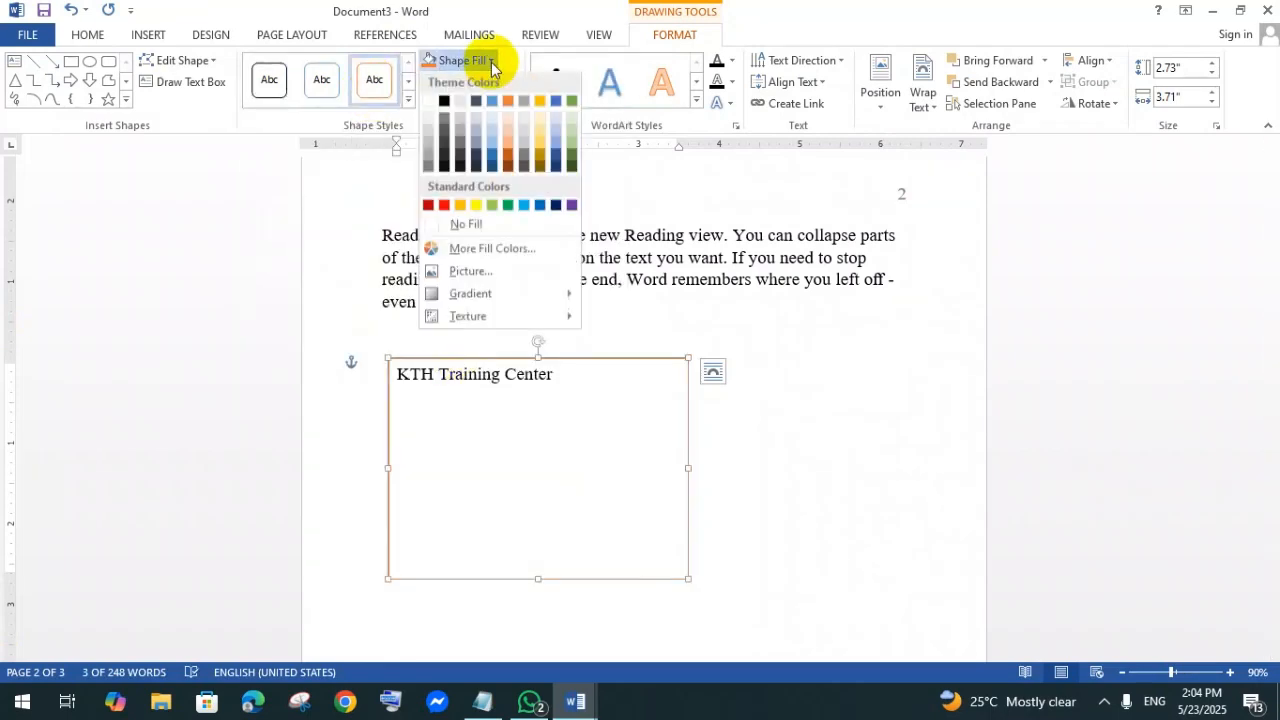
pyautogui.click(466, 226)
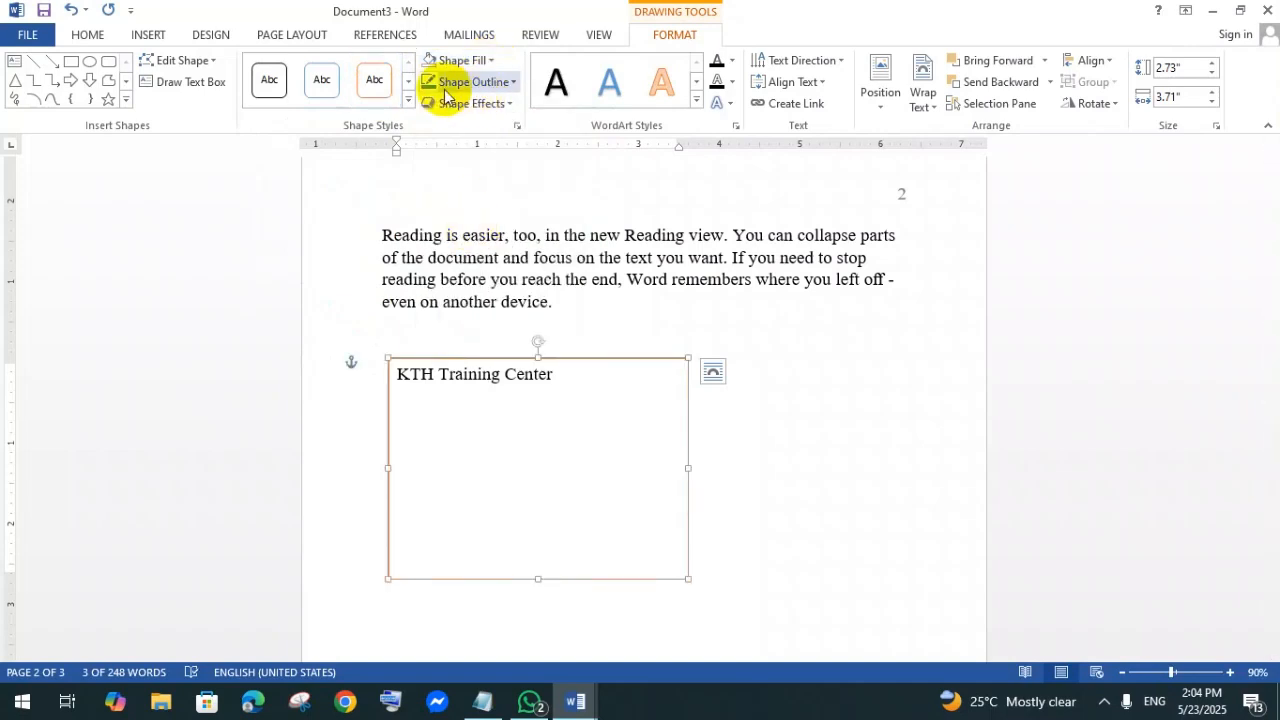
pyautogui.click(514, 82)
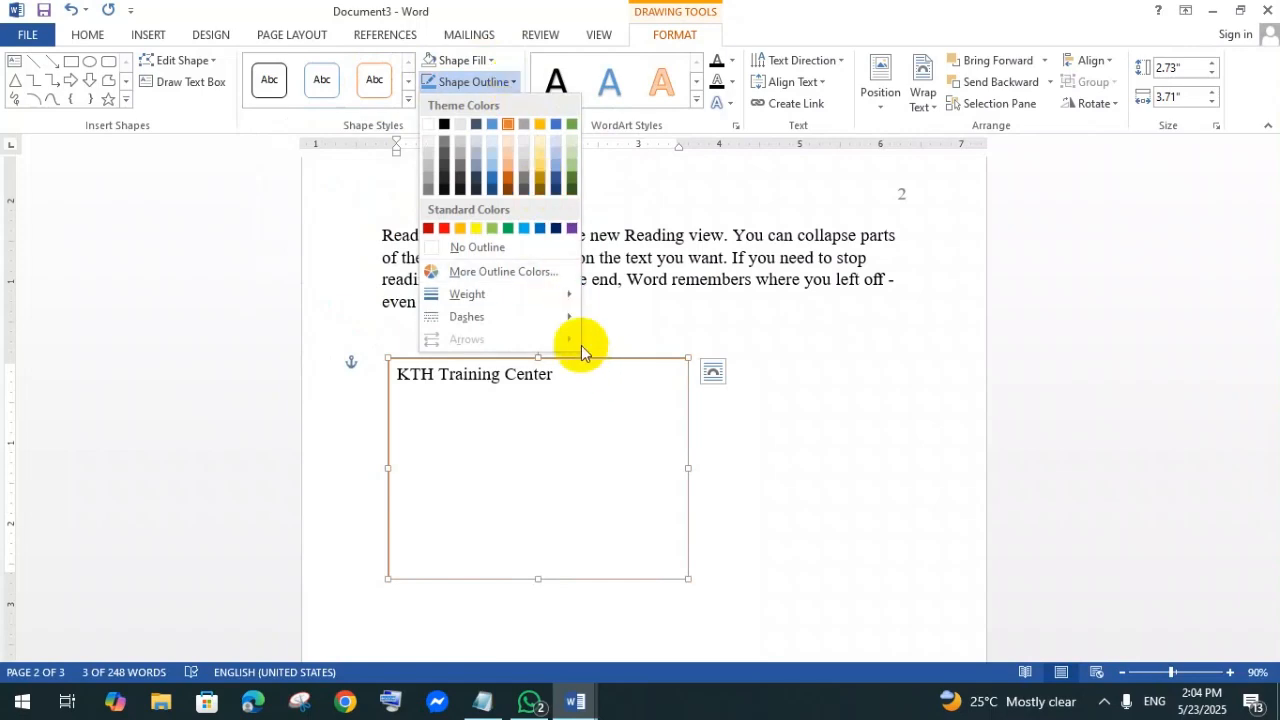
pyautogui.click(473, 246)
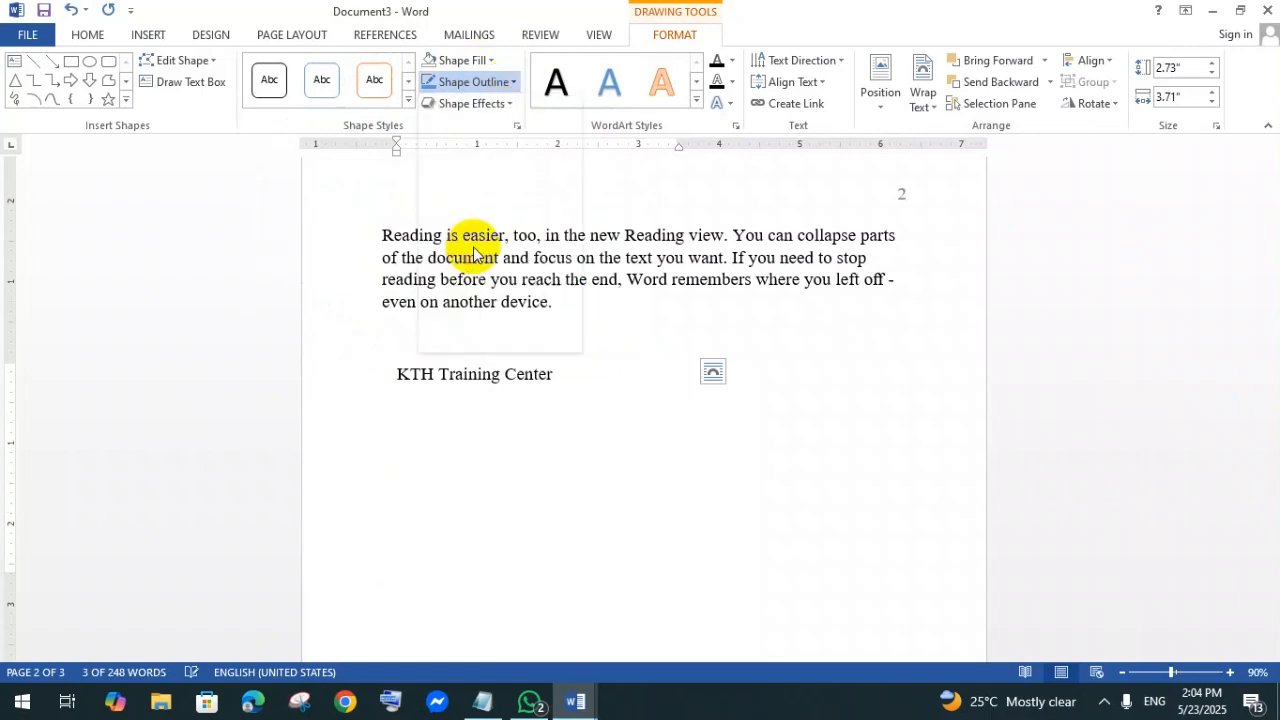
pyautogui.click(838, 344)
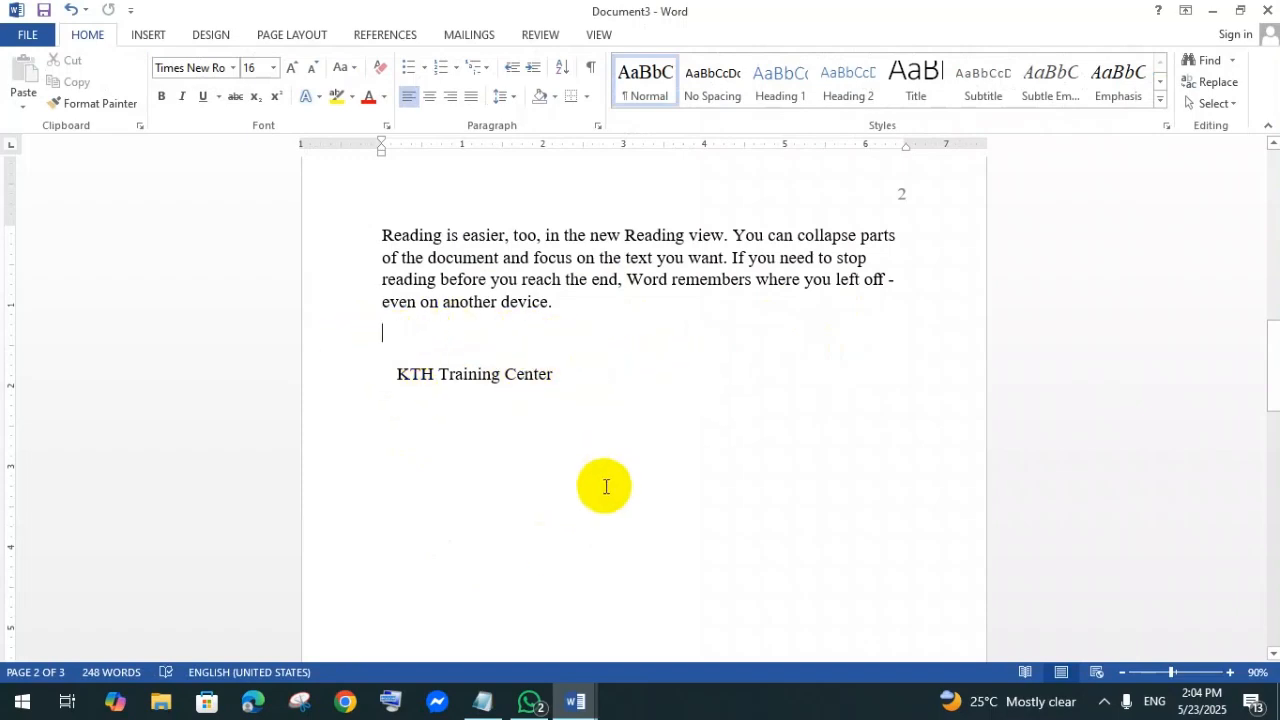
pyautogui.click(462, 373)
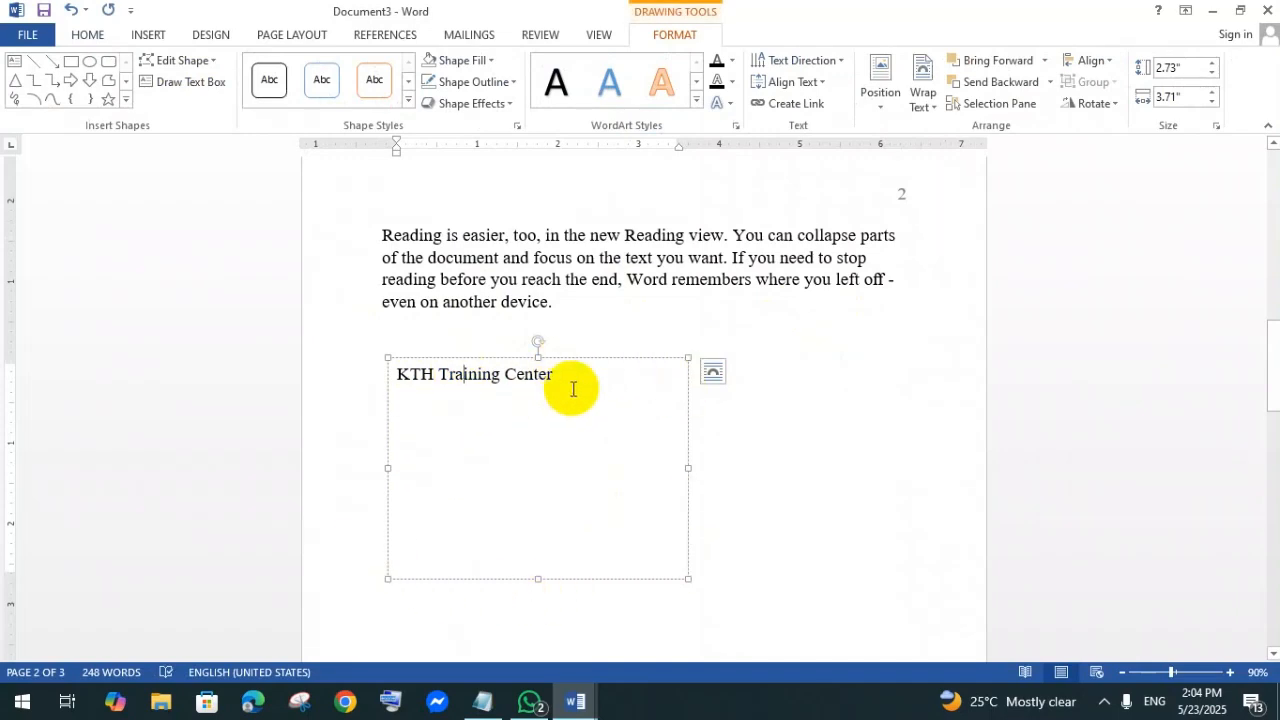
pyautogui.click(140, 36)
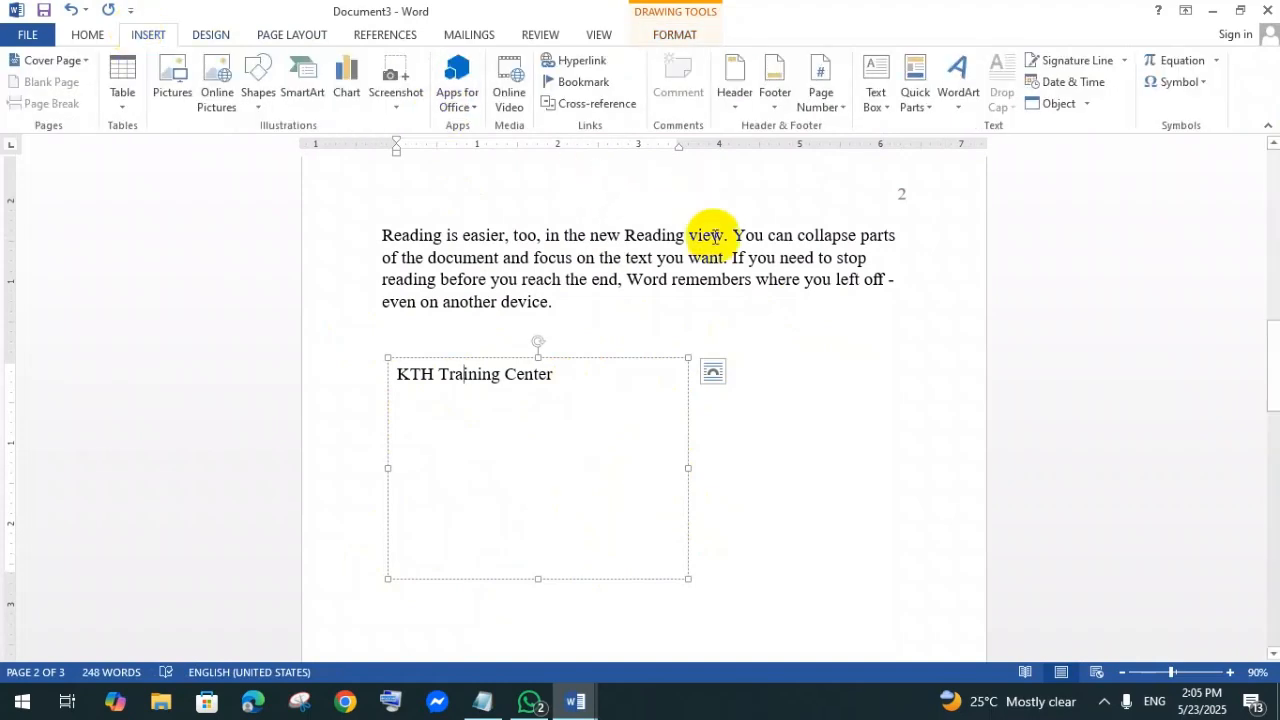
pyautogui.click(886, 110)
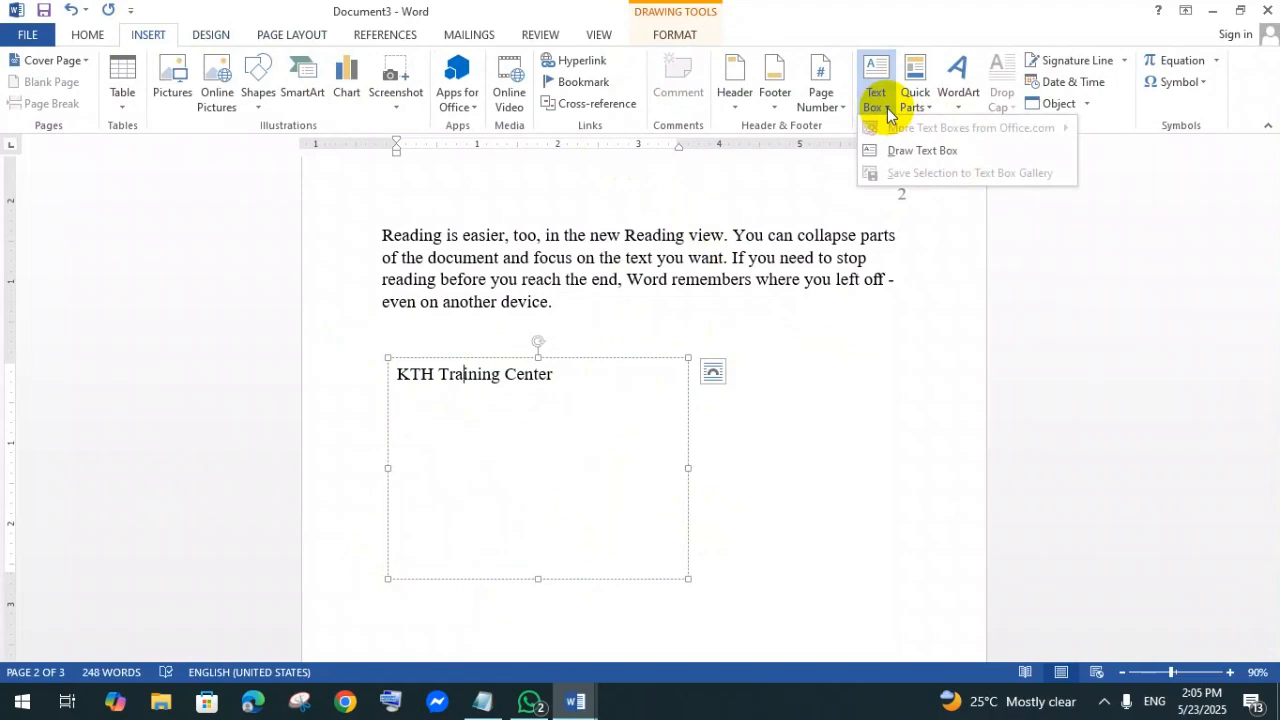
pyautogui.click(886, 110)
pyautogui.click(660, 250)
pyautogui.scroll(1, 660, 268)
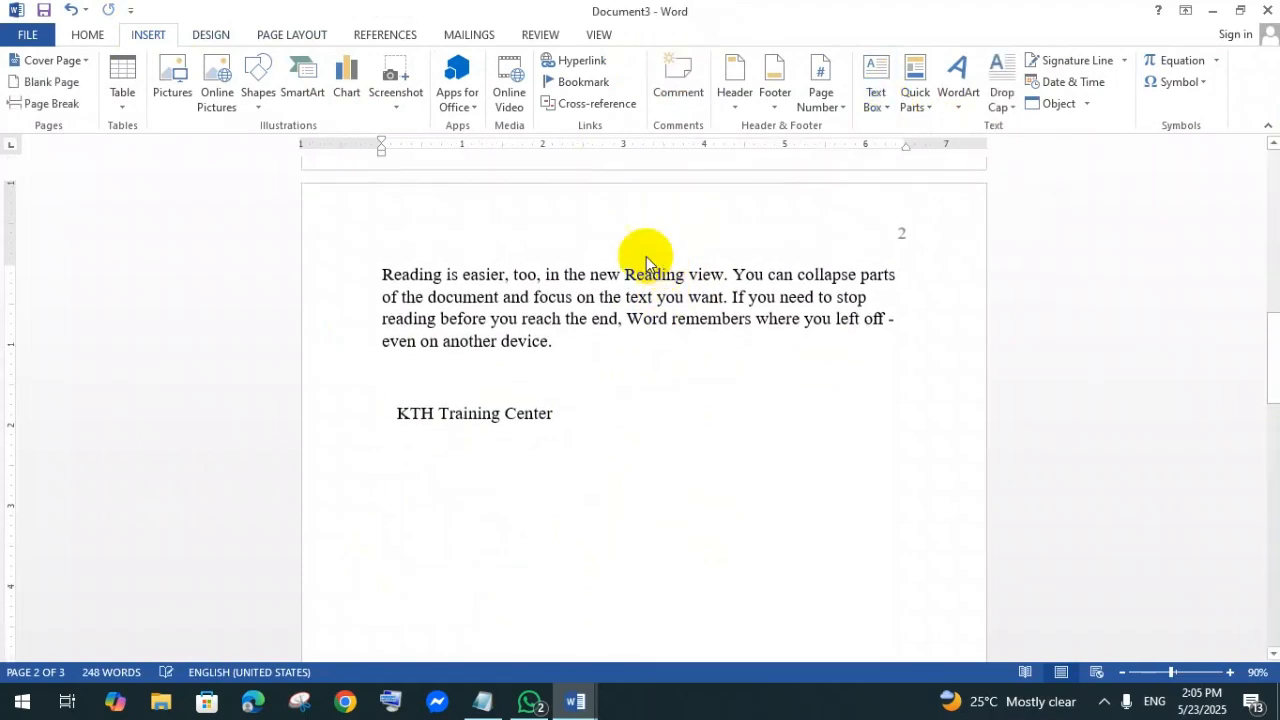
pyautogui.click(960, 105)
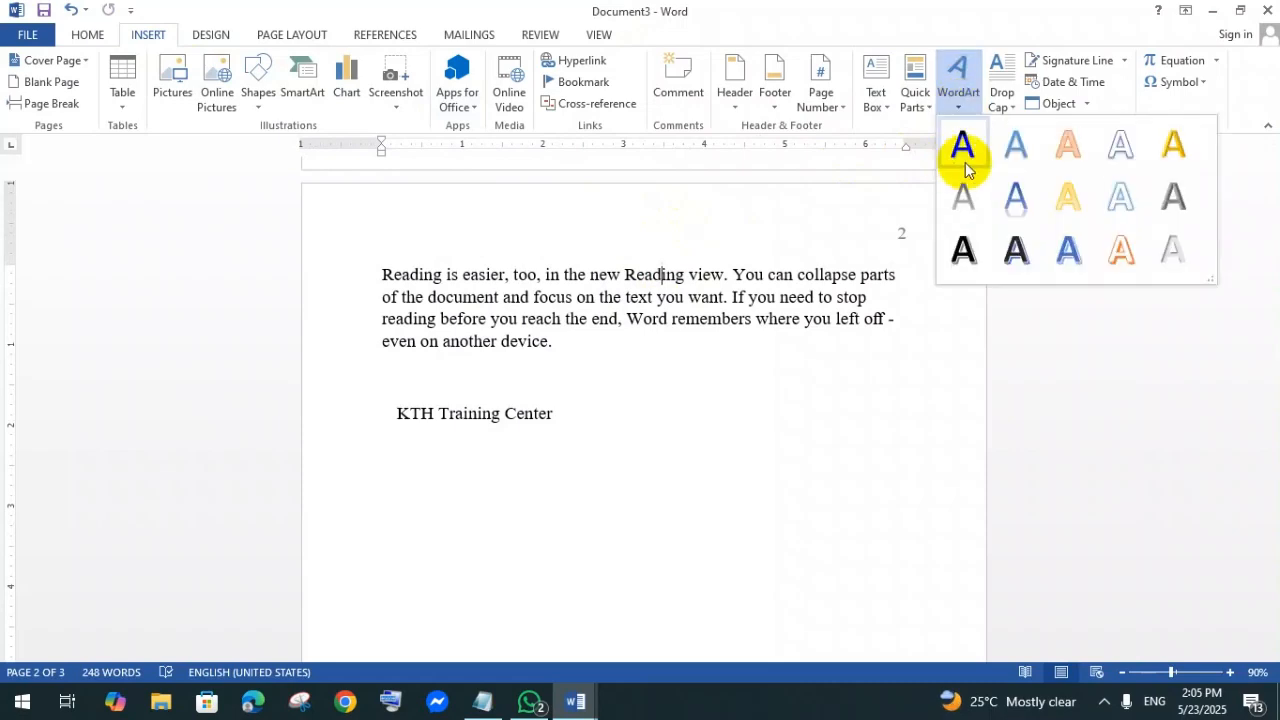
pyautogui.click(471, 286)
pyautogui.scroll(2, 478, 307)
pyautogui.scroll(-1, 478, 307)
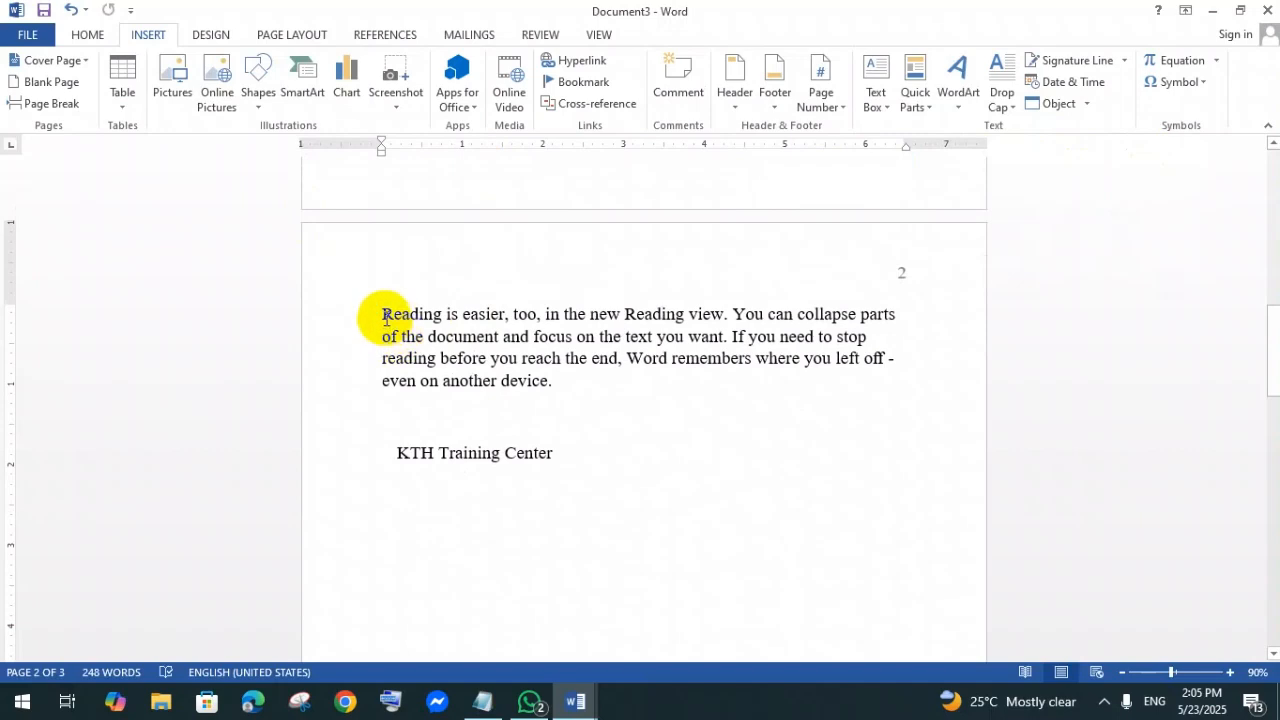
# Step: Convert the first letter R of "Reading" at the start of the page 2 paragraph into WordArt with the solid gold style
pyautogui.click(383, 313)
pyautogui.moveTo(383, 313)
pyautogui.mouseDown()
pyautogui.moveTo(400, 336)
pyautogui.moveTo(388, 316)
pyautogui.mouseUp()
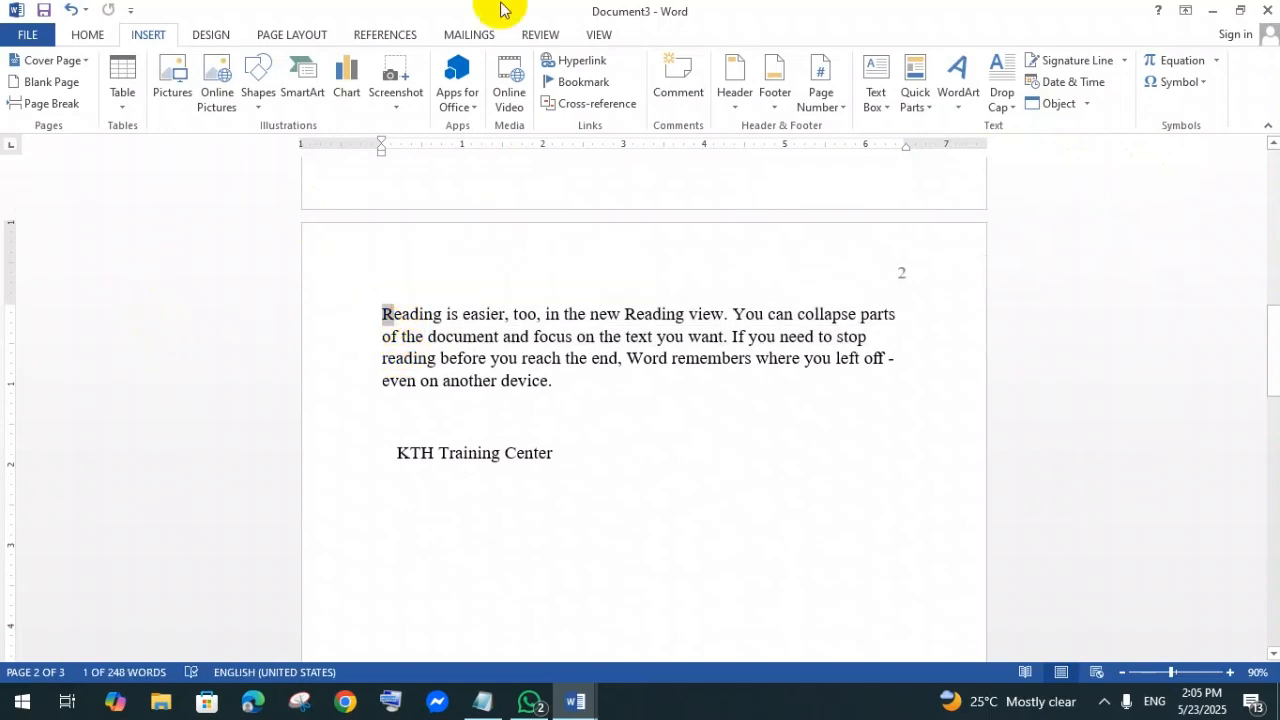
pyautogui.click(959, 106)
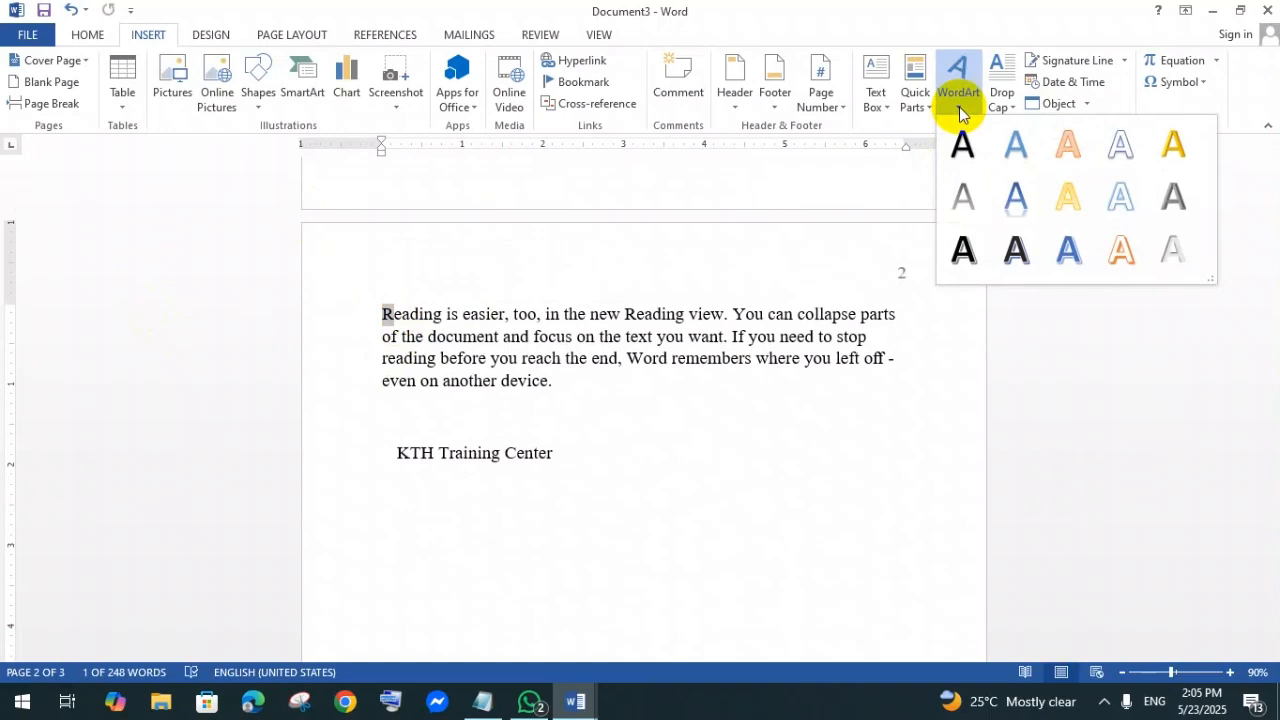
pyautogui.click(1174, 146)
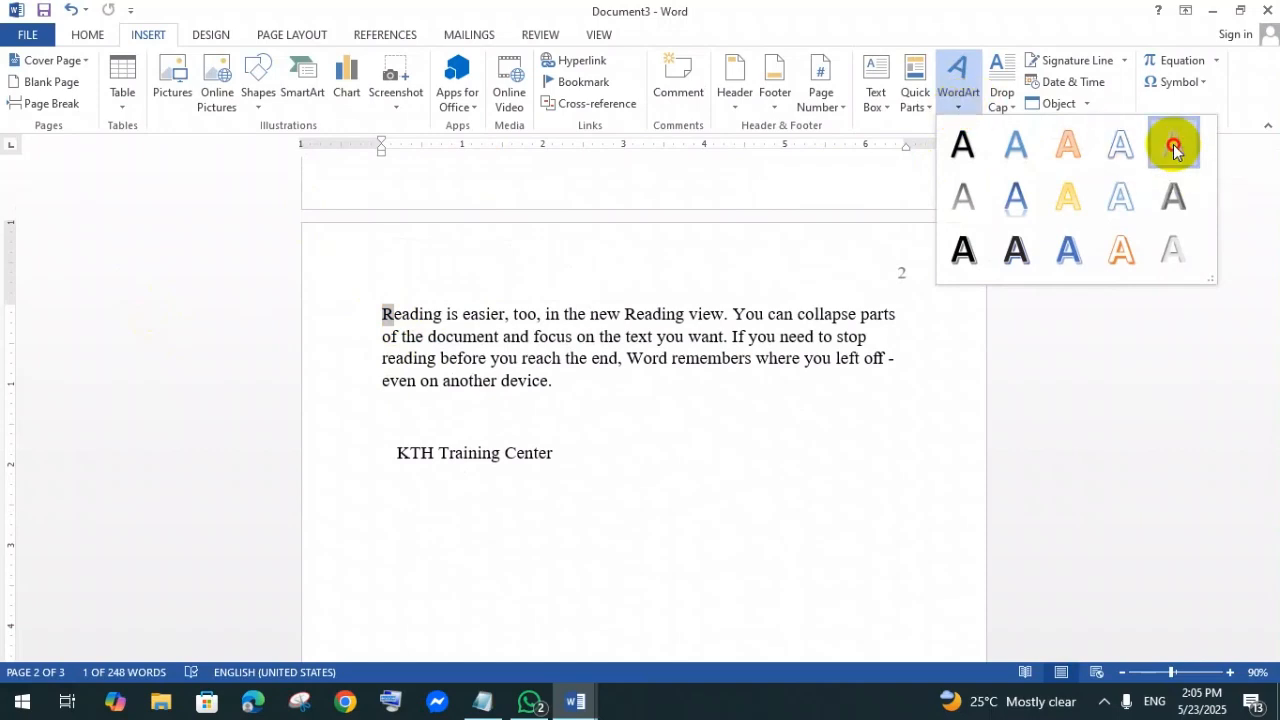
pyautogui.click(548, 337)
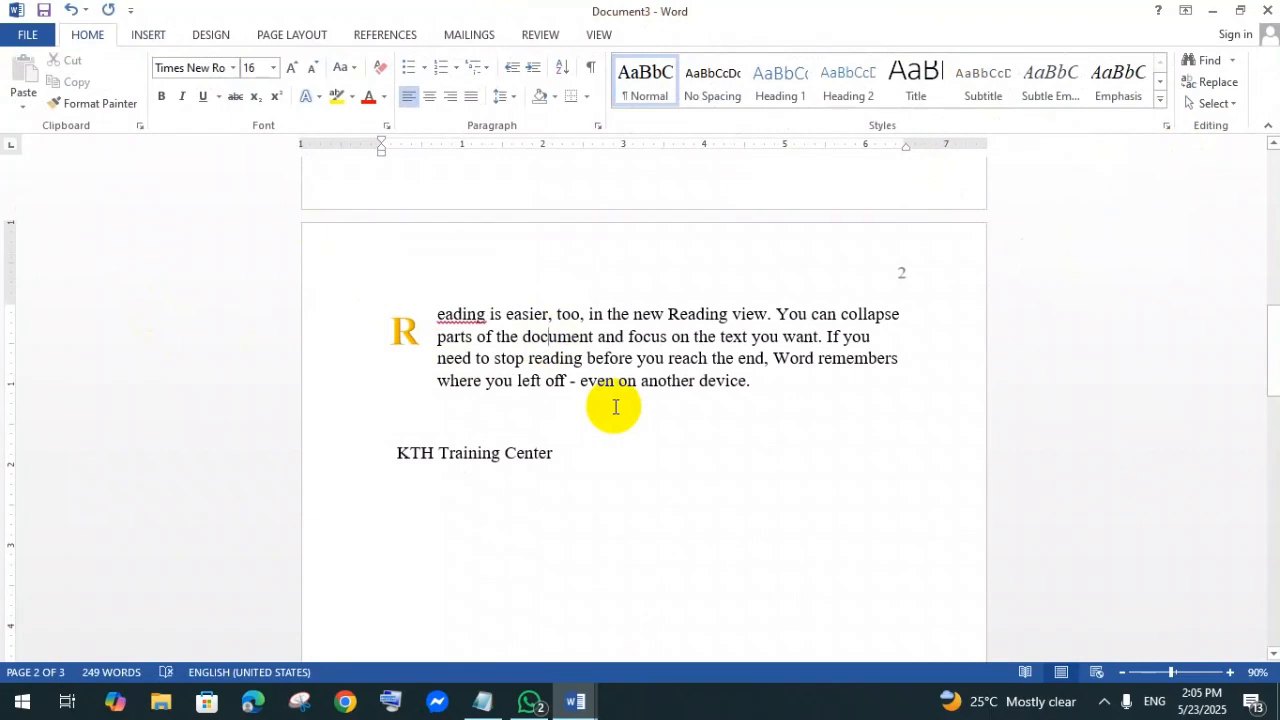
pyautogui.click(526, 358)
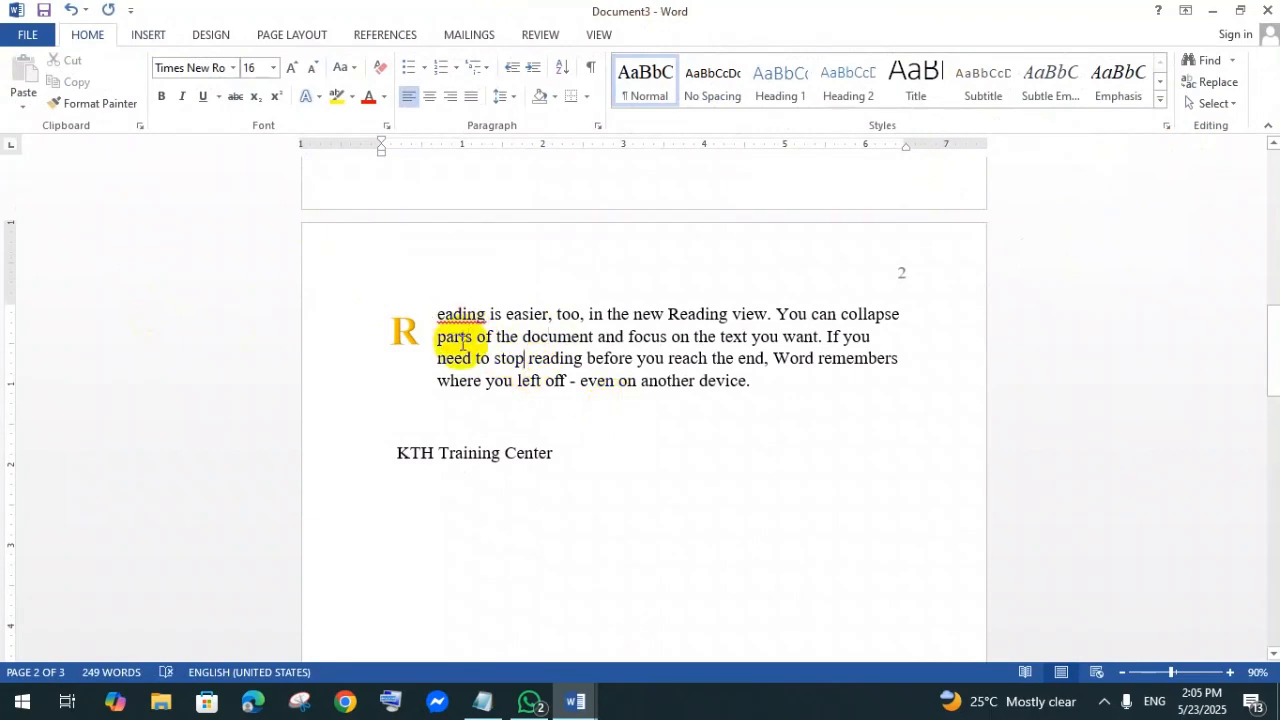
# Step: Convert the paragraph's last line, "where you left off - even on another device.", into WordArt with the white-filled, blue-outlined style
pyautogui.moveTo(432, 379); pyautogui.dragTo(390, 393)
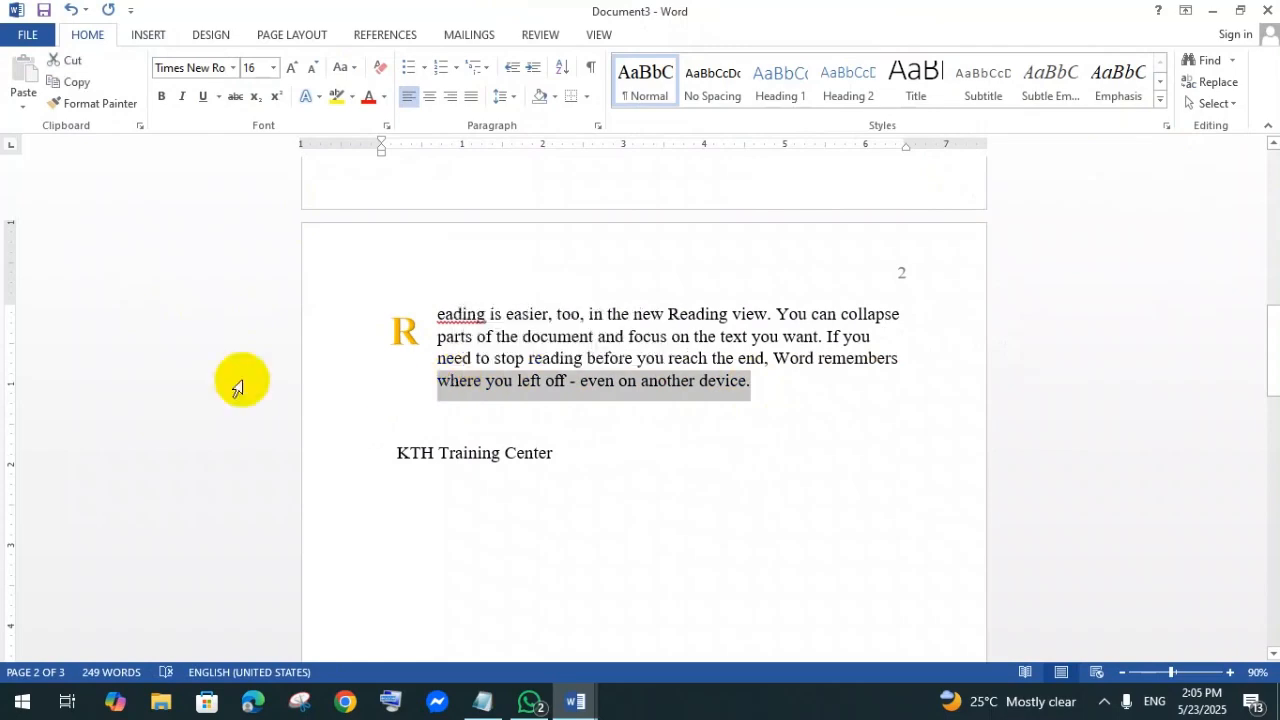
pyautogui.click(155, 35)
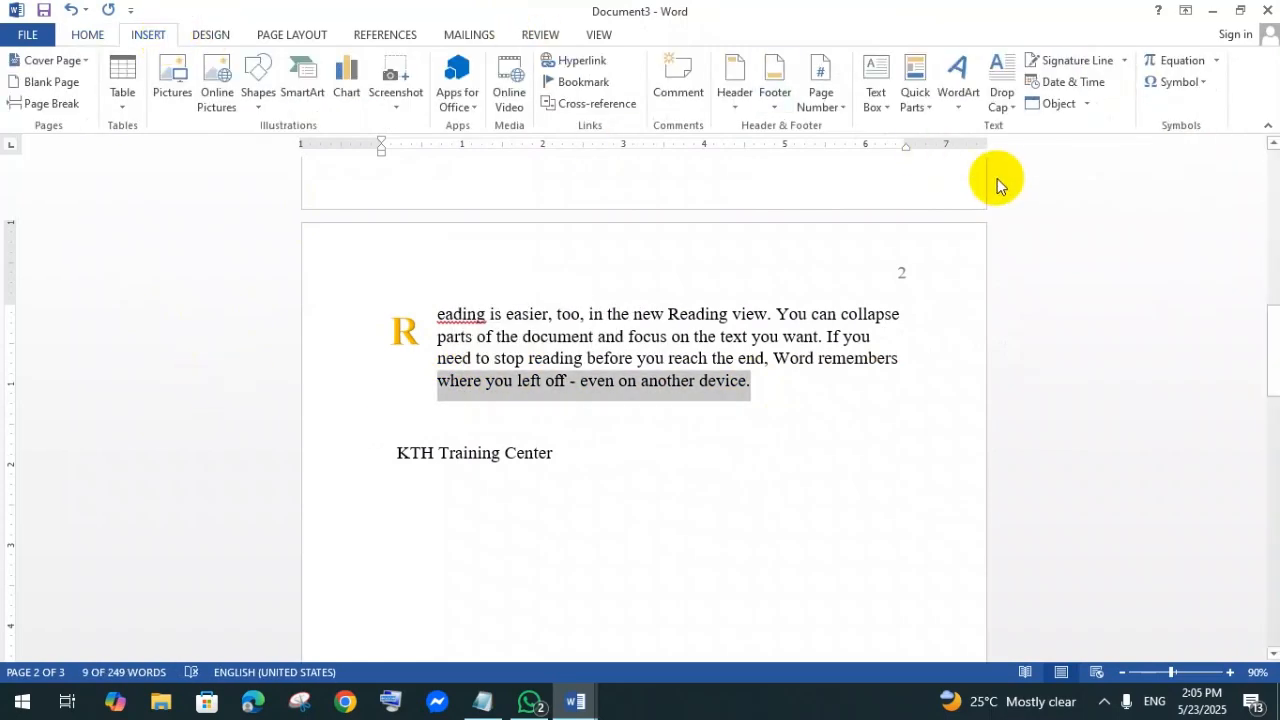
pyautogui.click(961, 105)
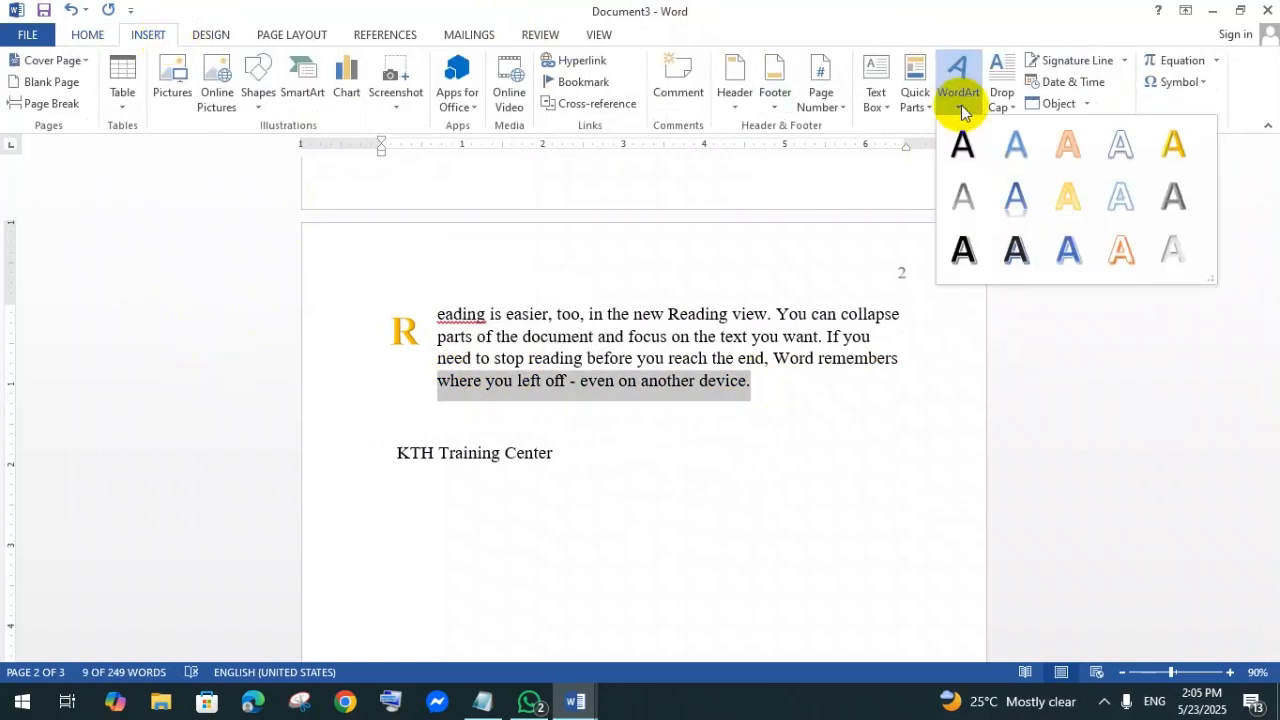
pyautogui.click(1124, 143)
pyautogui.click(541, 497)
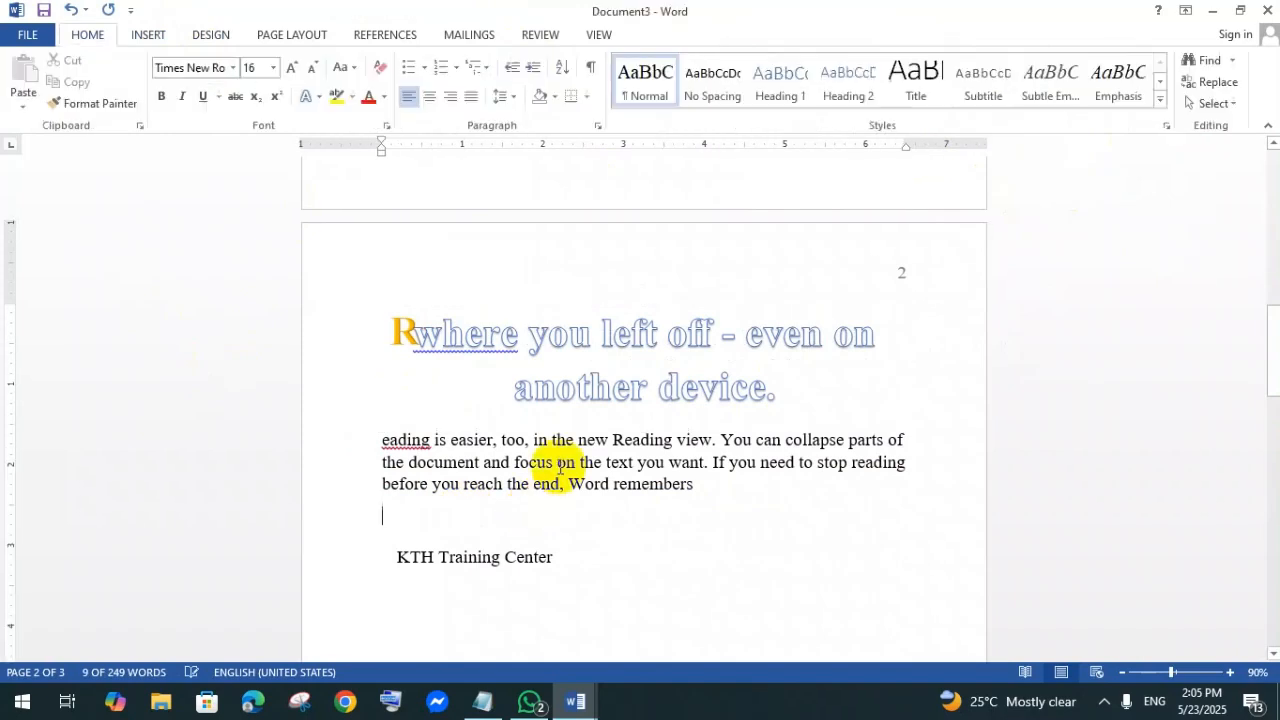
pyautogui.click(626, 378)
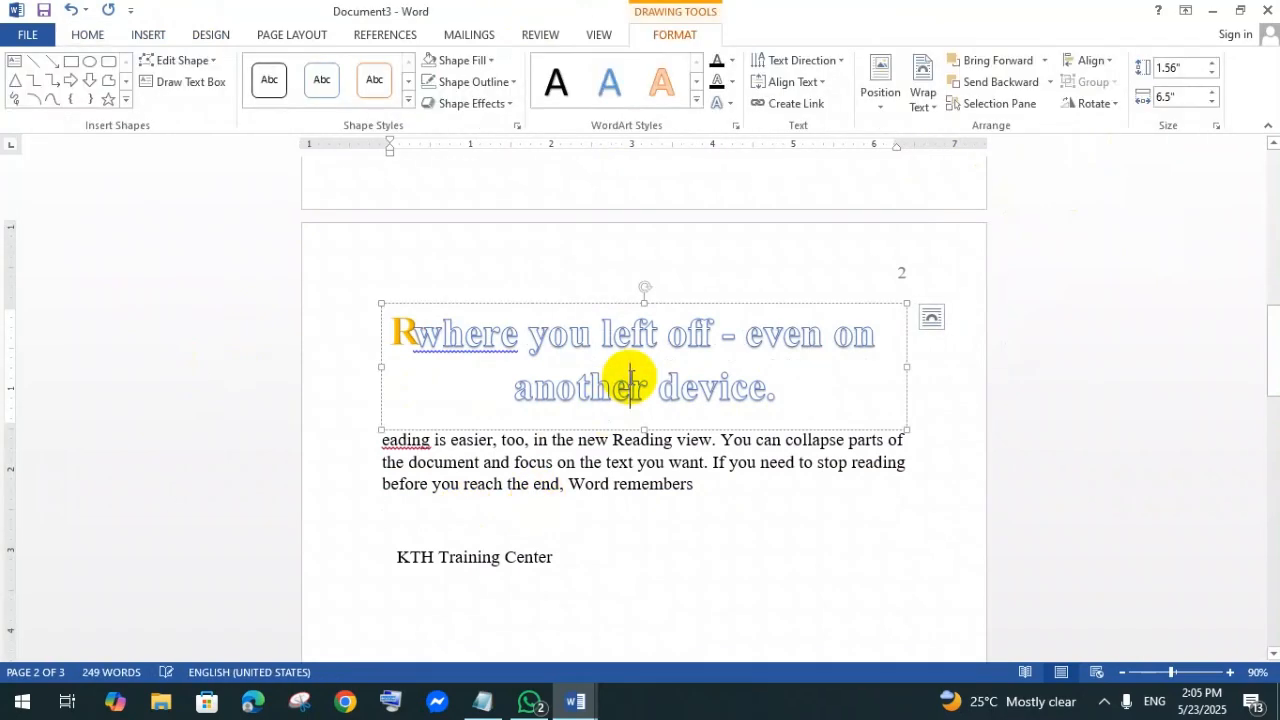
pyautogui.click(150, 33)
pyautogui.click(570, 489)
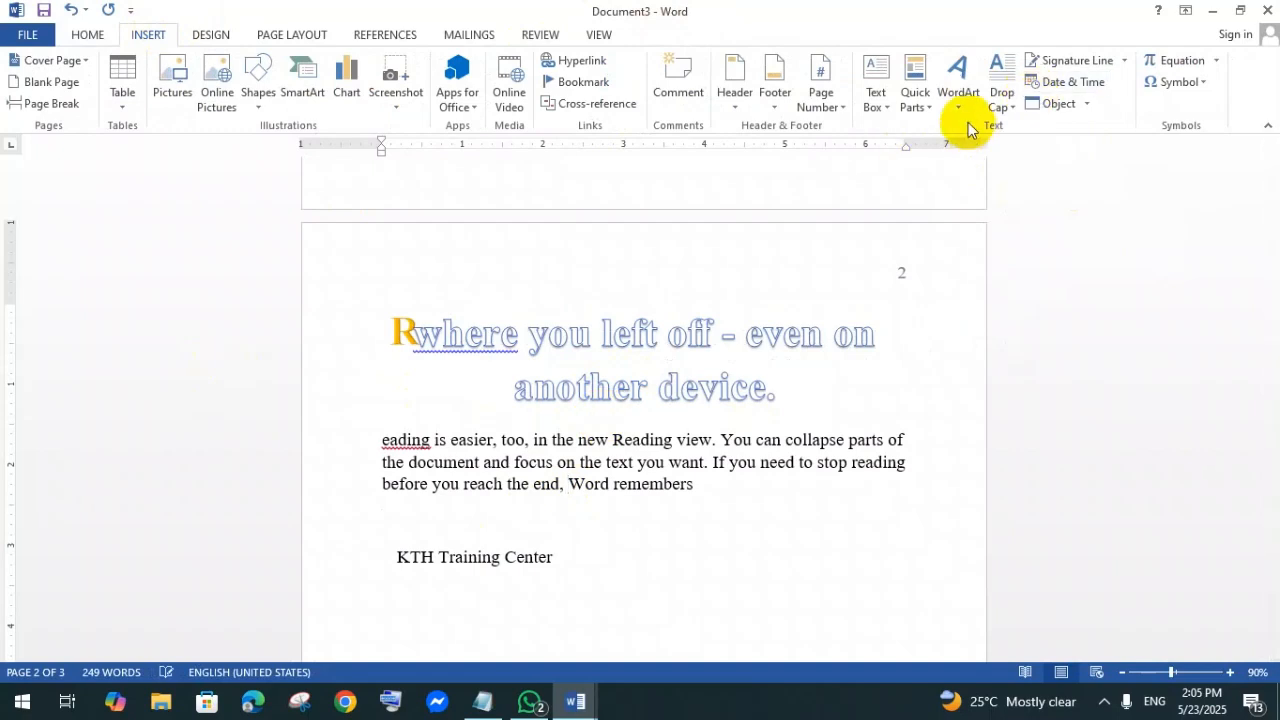
pyautogui.click(958, 95)
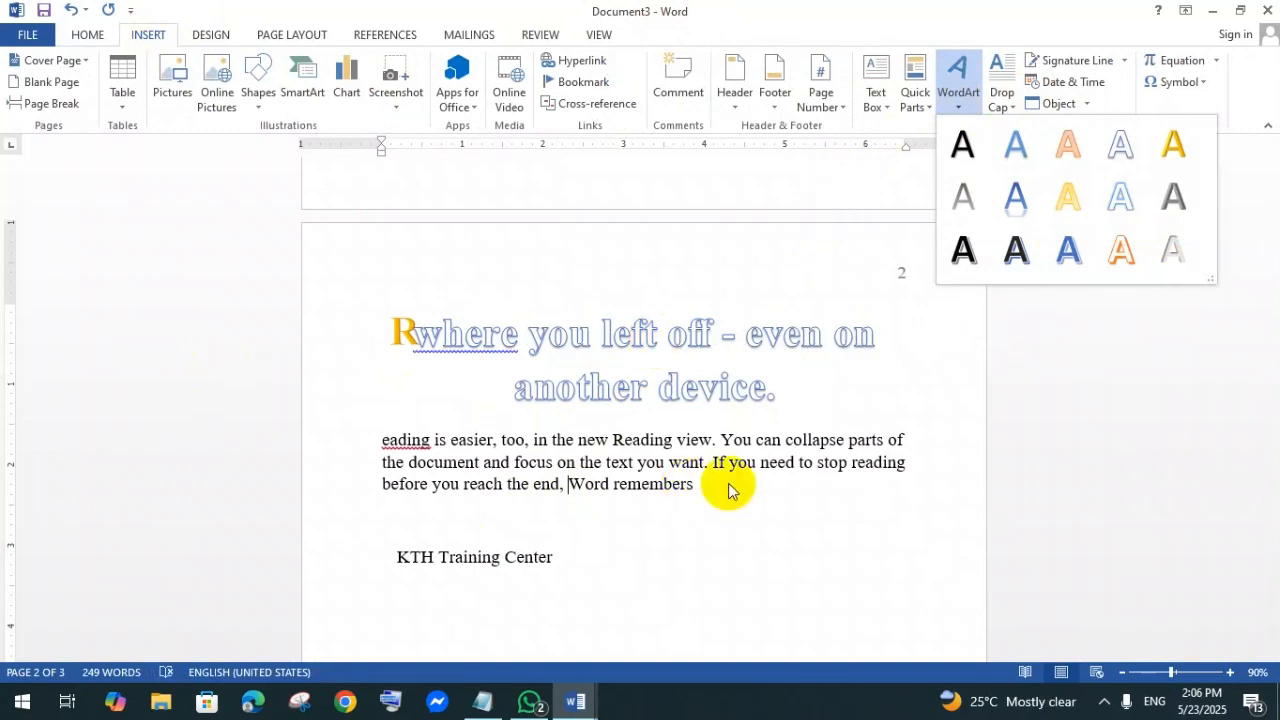
pyautogui.press('Escape')
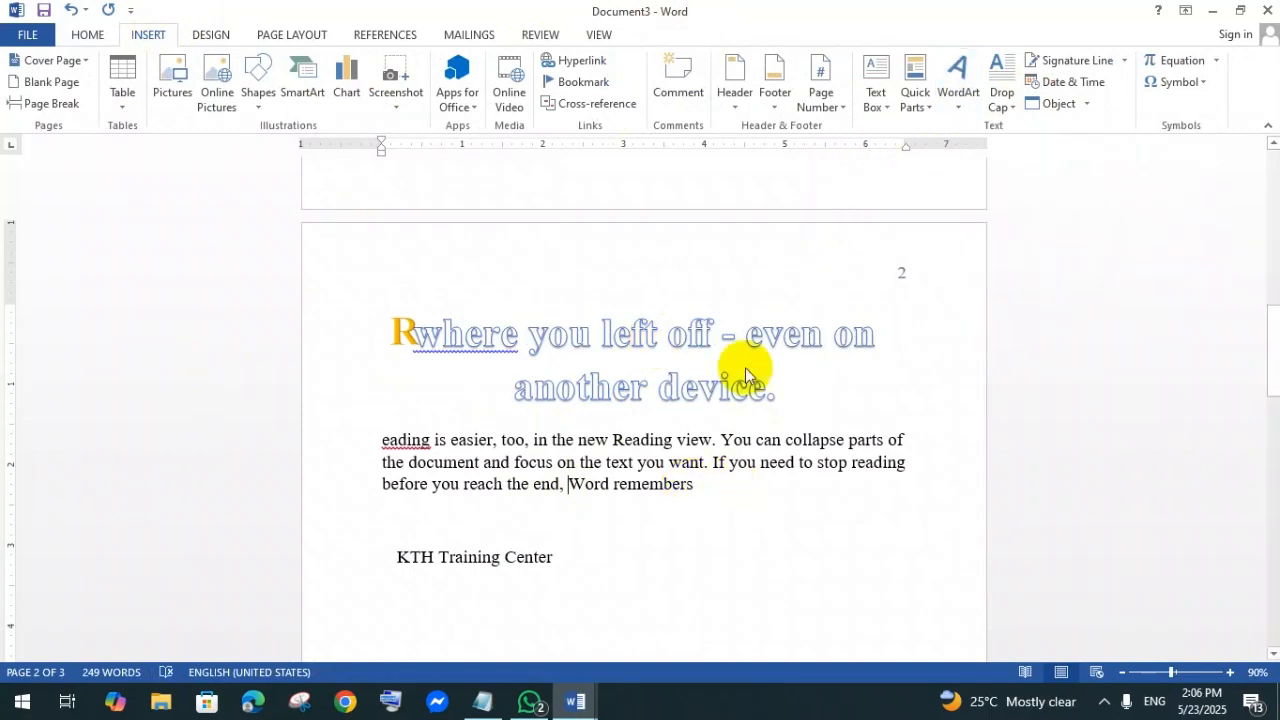
pyautogui.click(1014, 108)
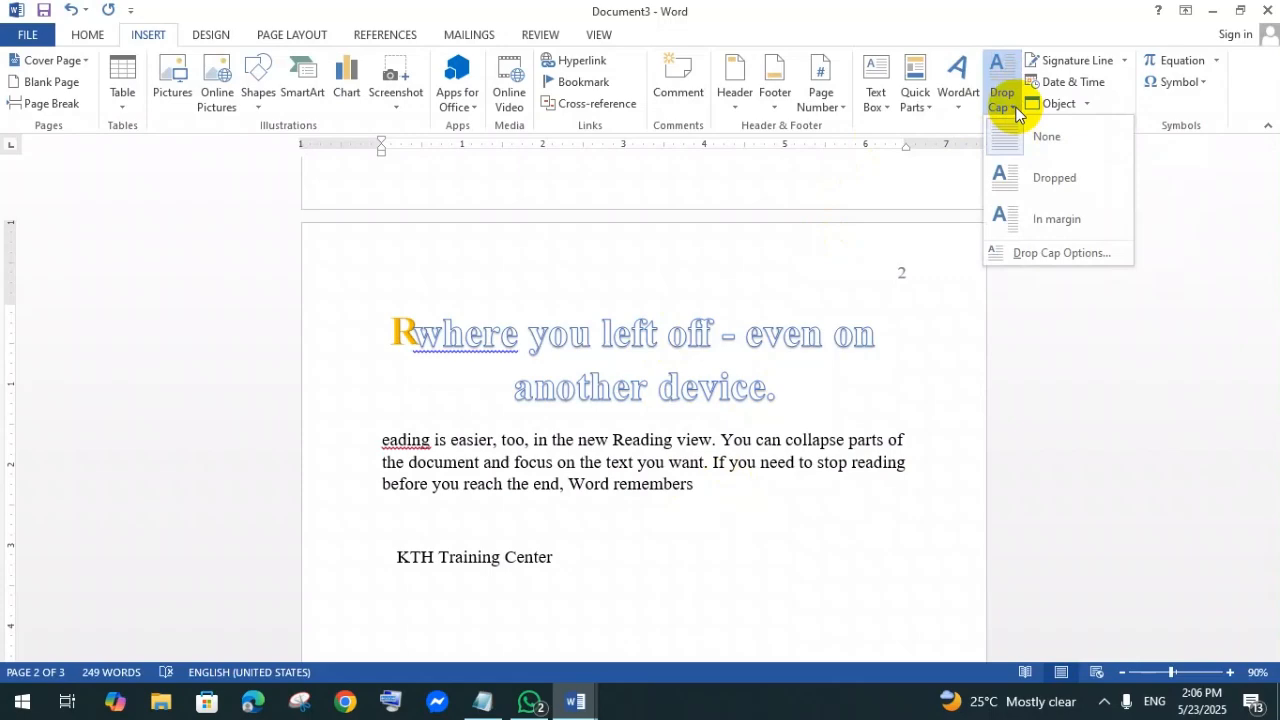
pyautogui.click(586, 434)
# Step: Select the word "Themes" at the start of the "Themes and styles" paragraph on page 1
pyautogui.scroll(6, 691, 417)
pyautogui.scroll(4, 692, 411)
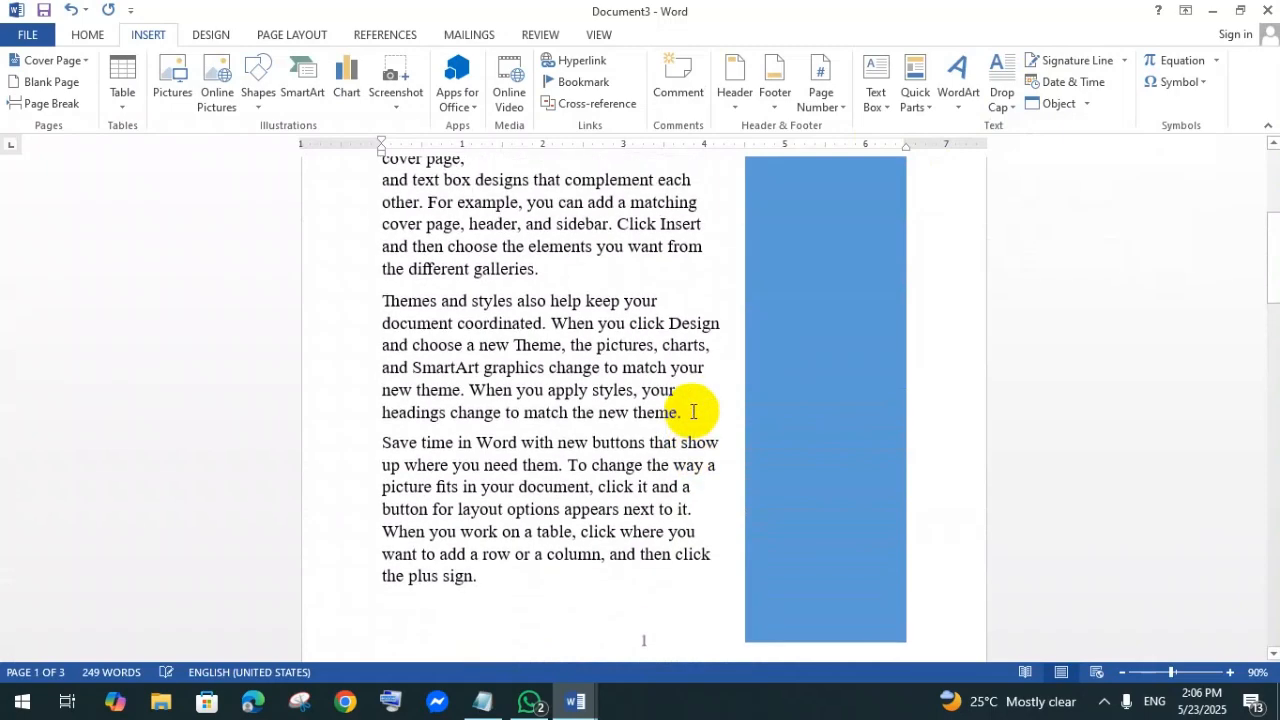
pyautogui.scroll(-4, 565, 323)
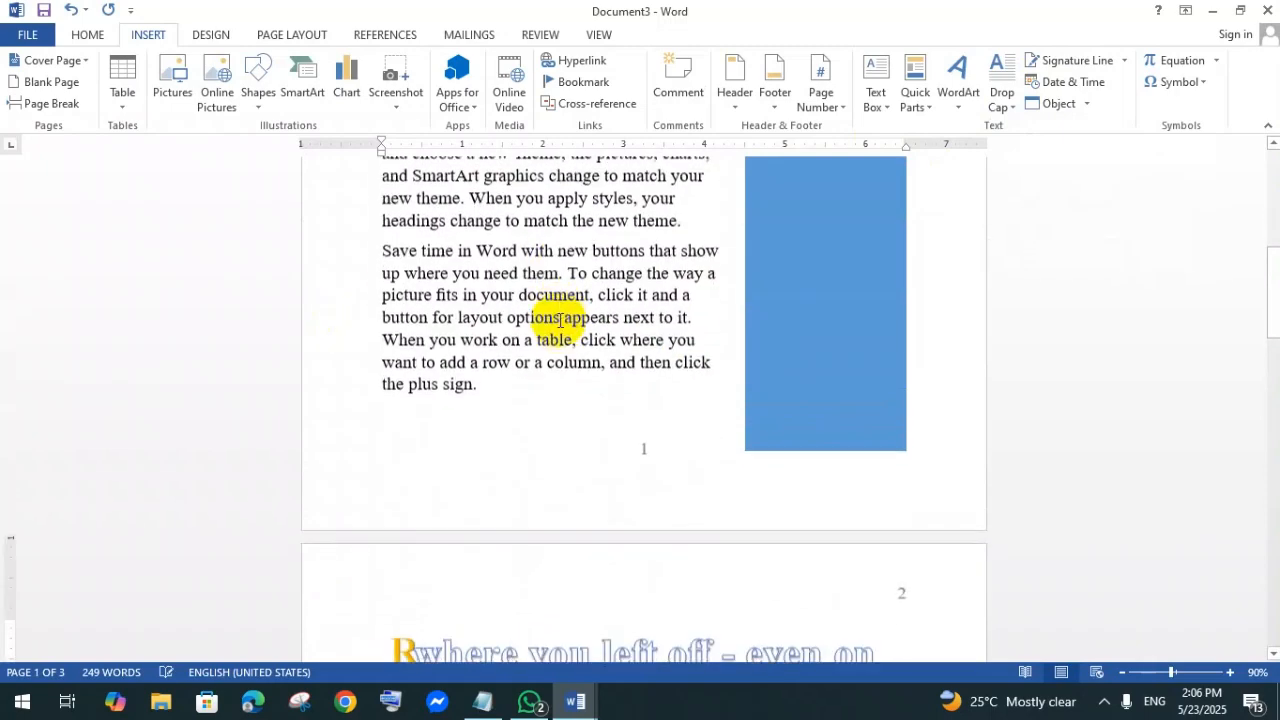
pyautogui.scroll(2, 560, 323)
pyautogui.scroll(-4, 560, 318)
pyautogui.scroll(2, 560, 318)
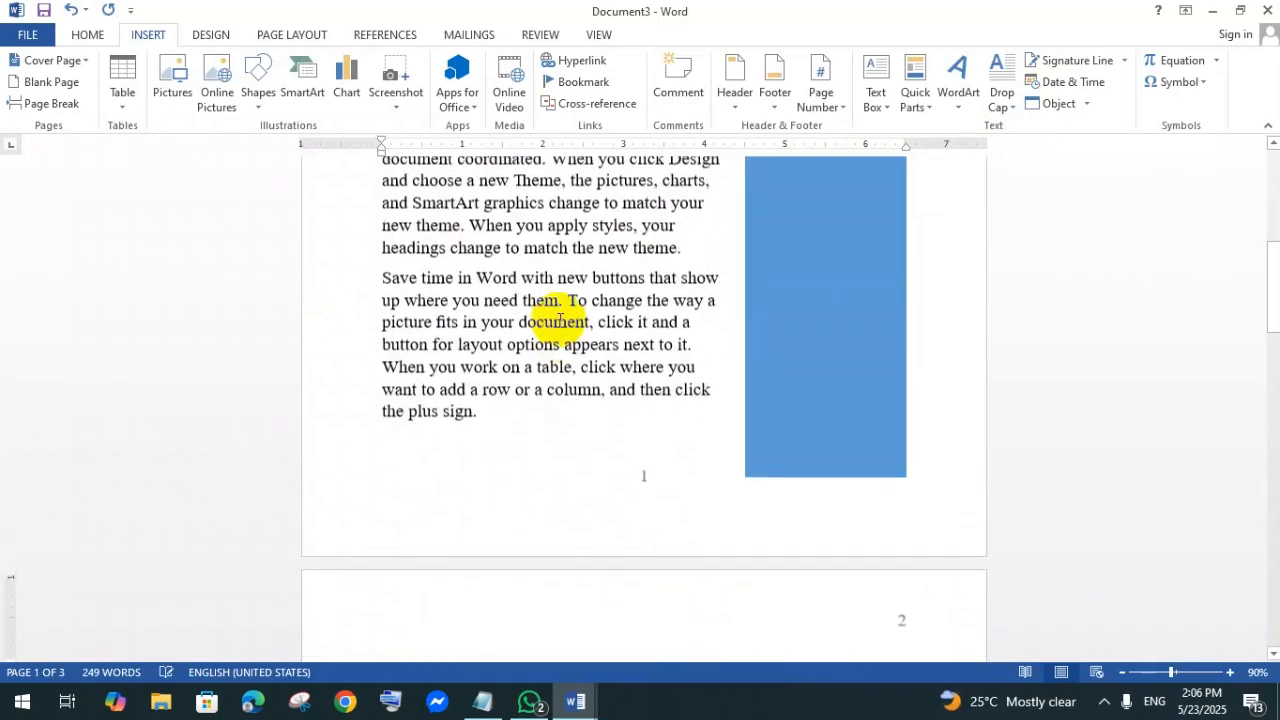
pyautogui.scroll(3, 440, 285)
pyautogui.doubleClick(410, 301)
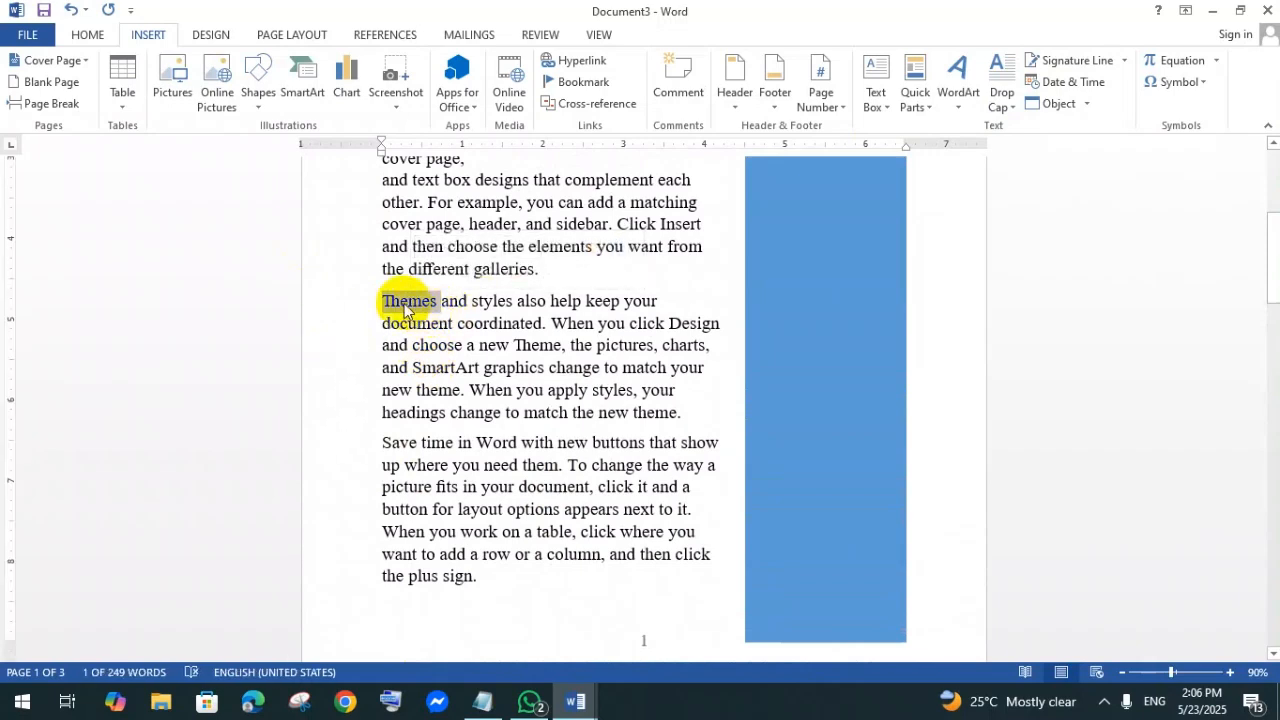
pyautogui.click(1010, 100)
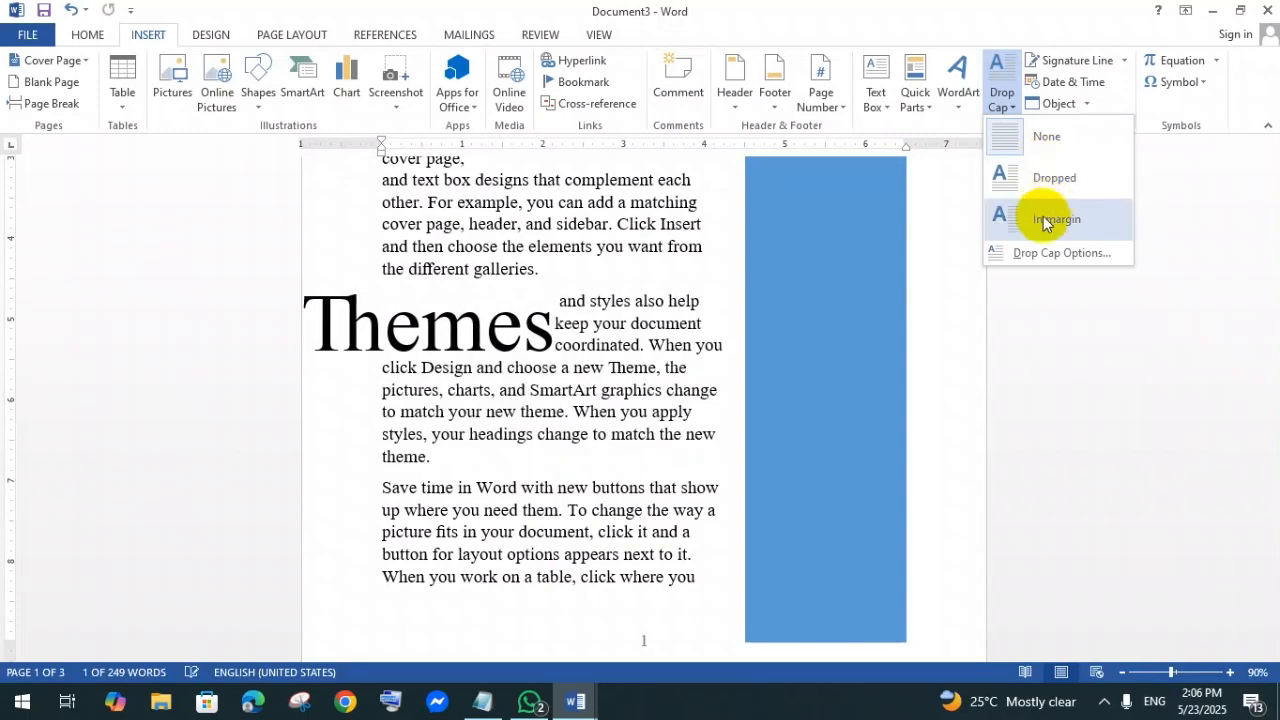
pyautogui.click(1084, 253)
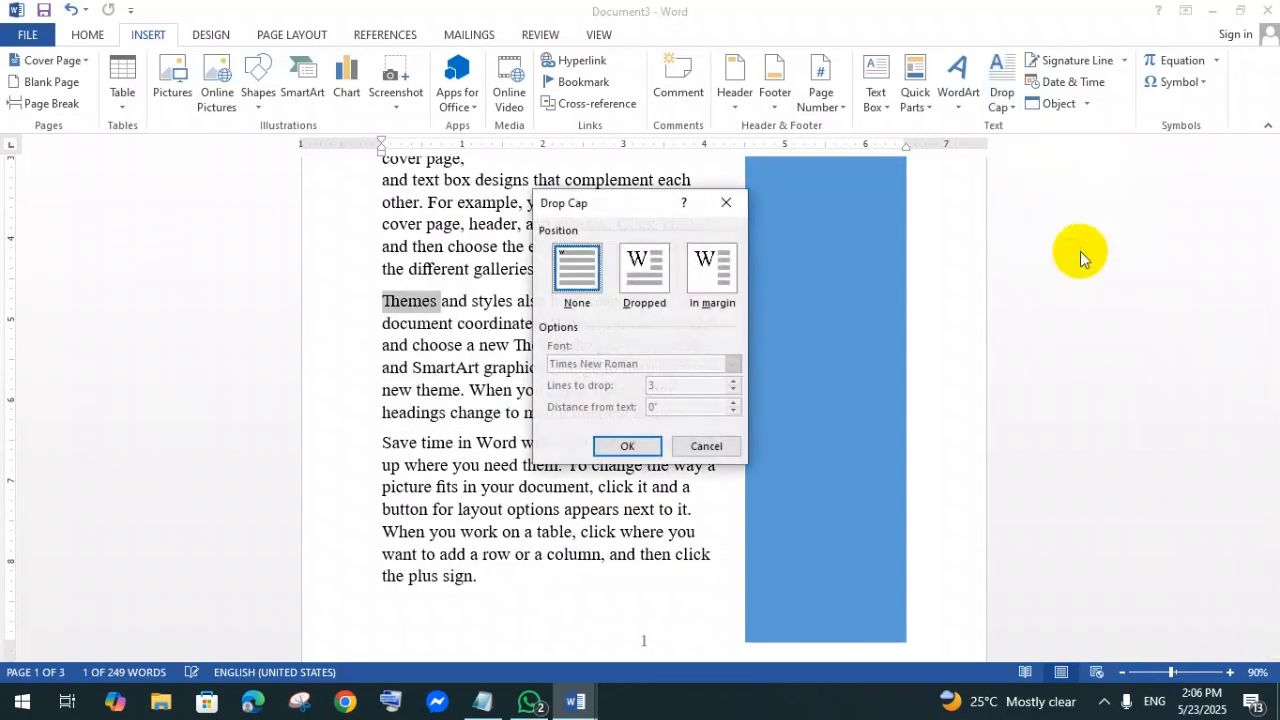
pyautogui.moveTo(606, 201); pyautogui.dragTo(966, 204)
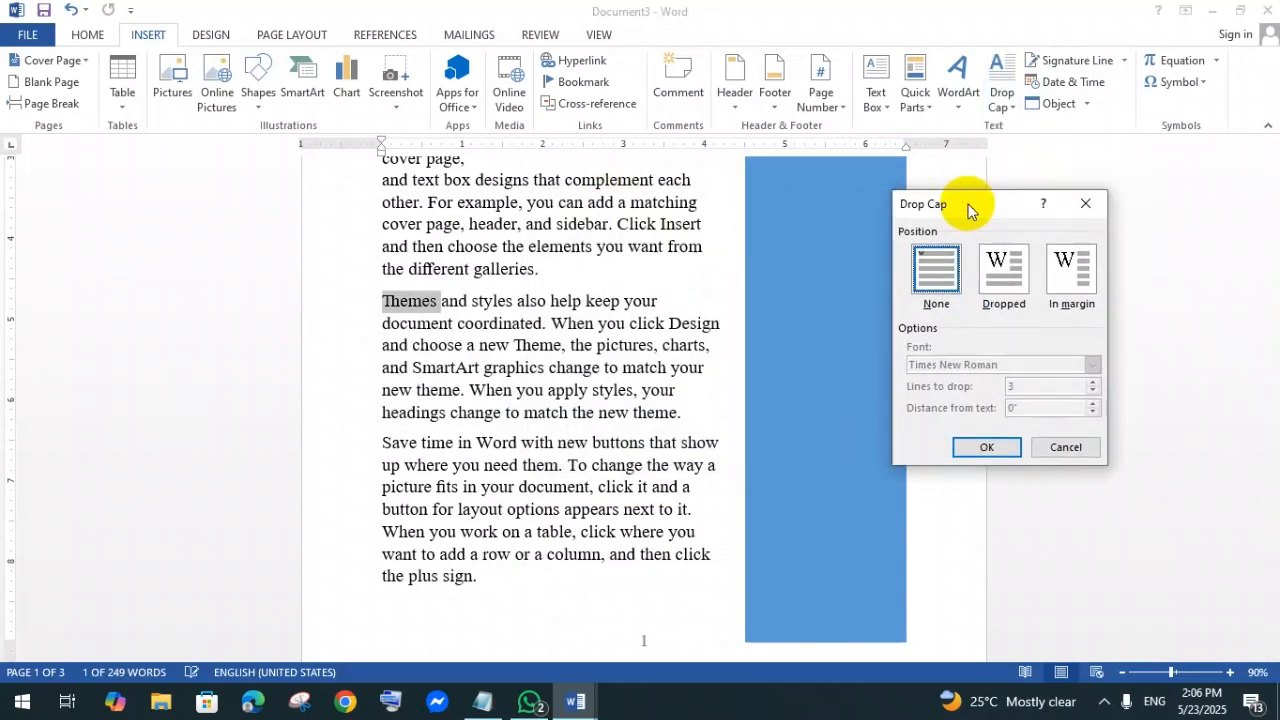
pyautogui.click(999, 282)
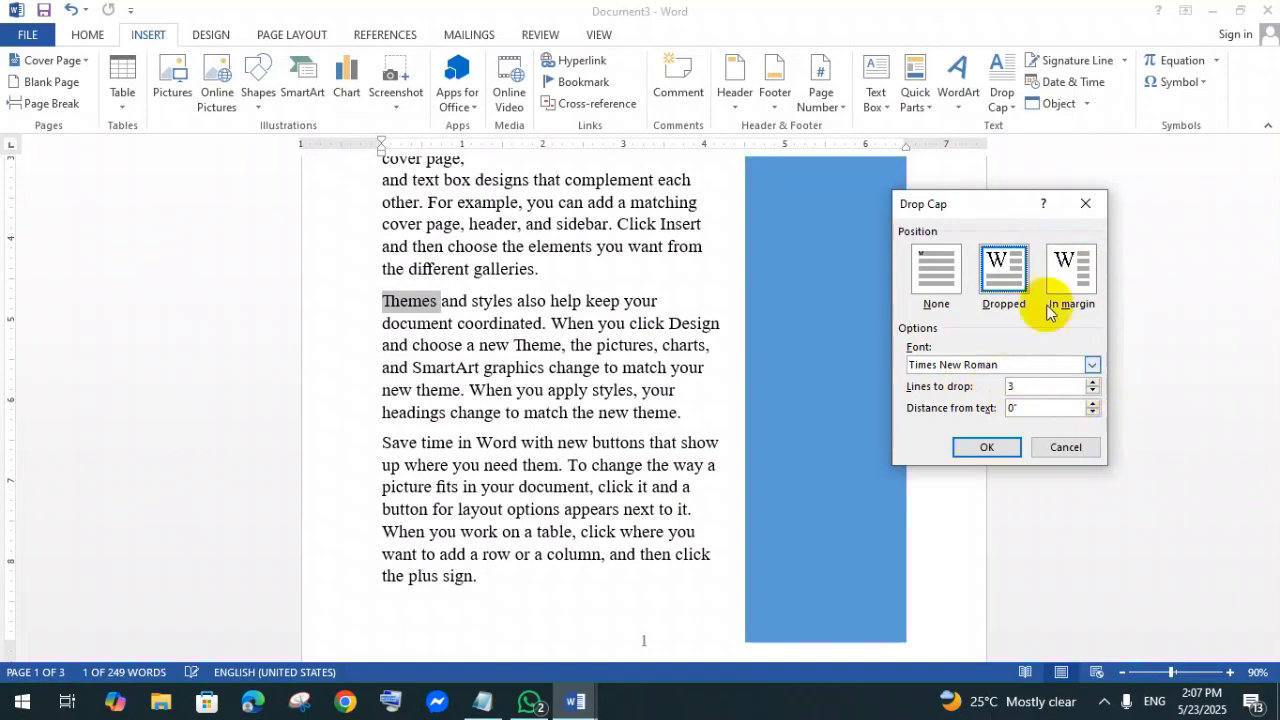
pyautogui.click(1087, 207)
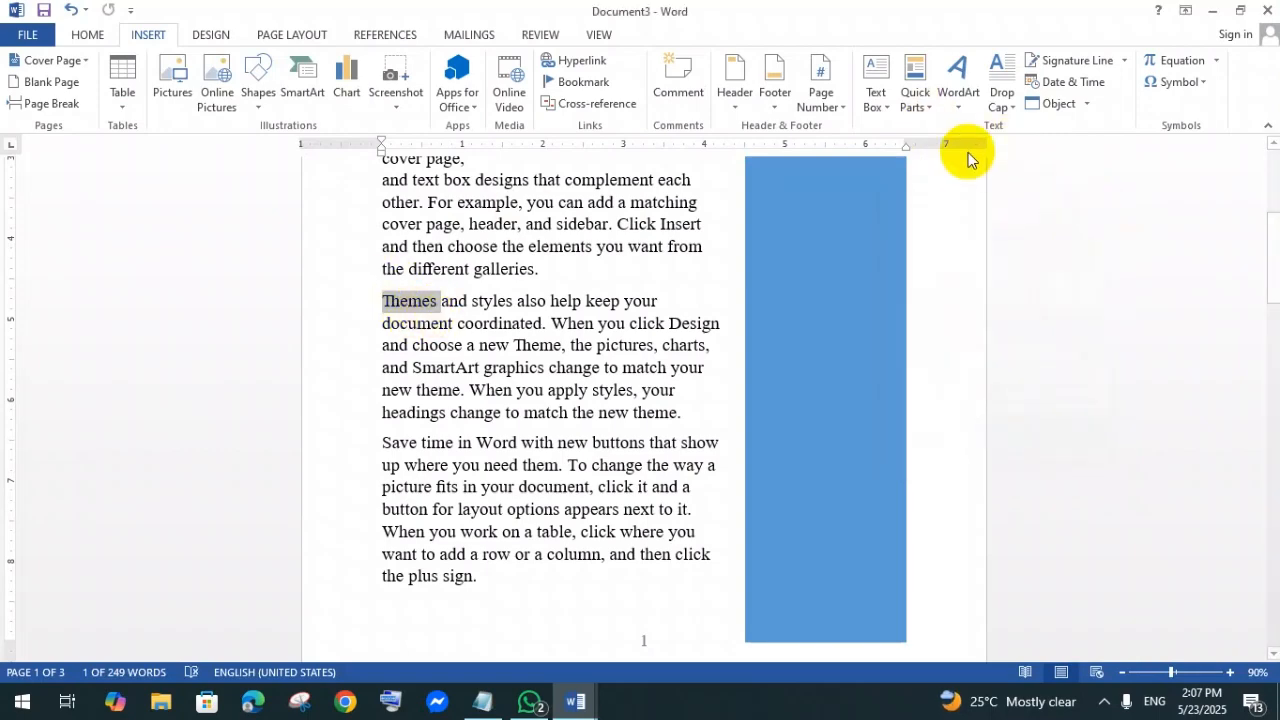
# Step: Apply a Dropped drop cap to the selected word "Themes" and return the cursor to the body text
pyautogui.click(1014, 117)
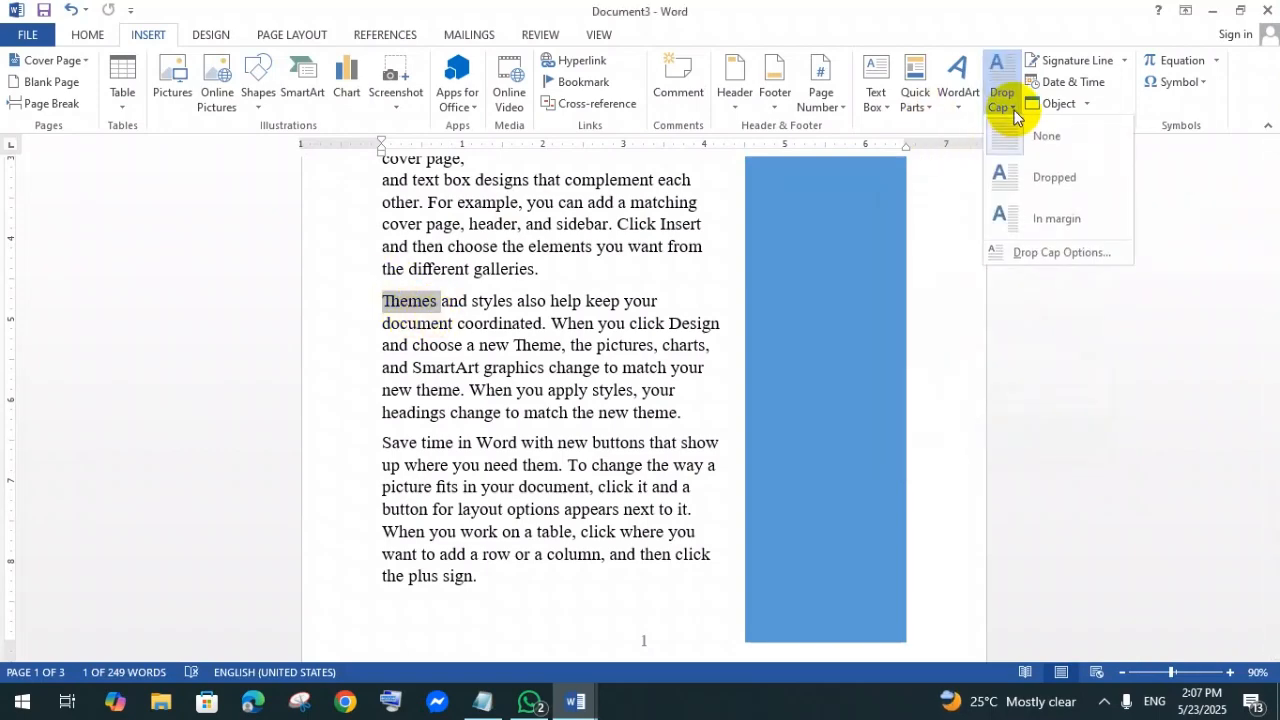
pyautogui.click(1047, 184)
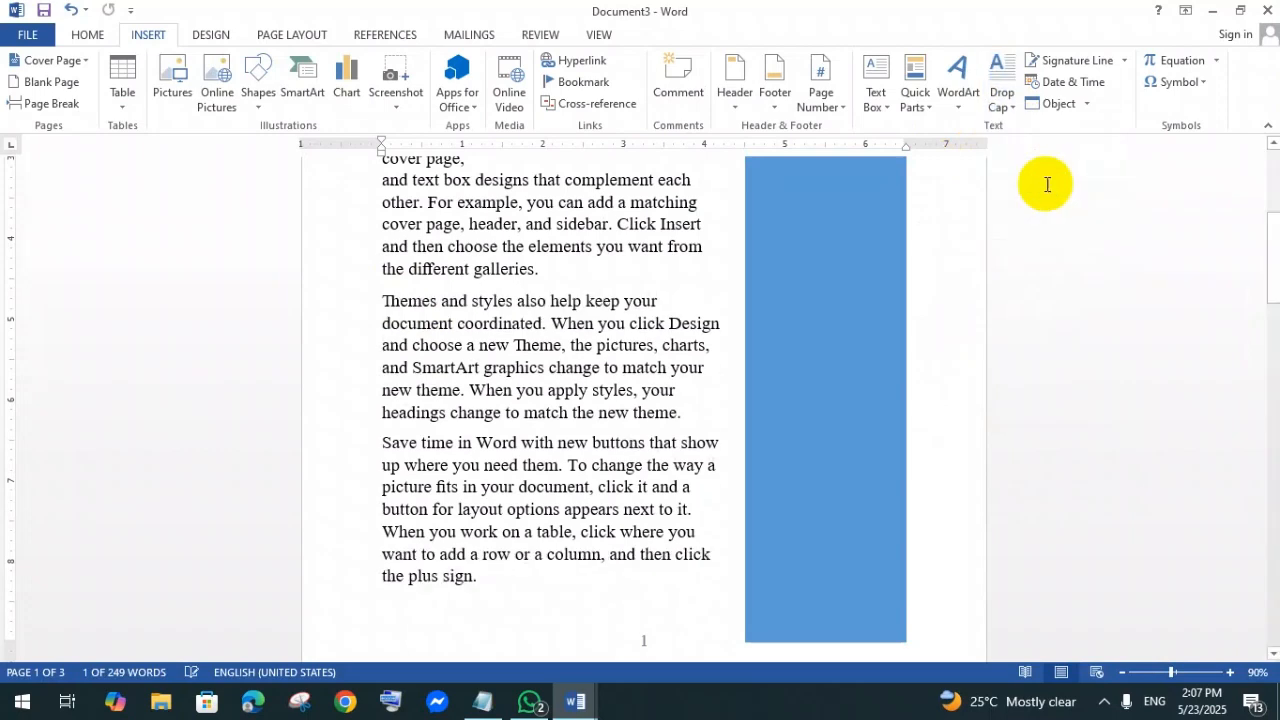
pyautogui.click(518, 487)
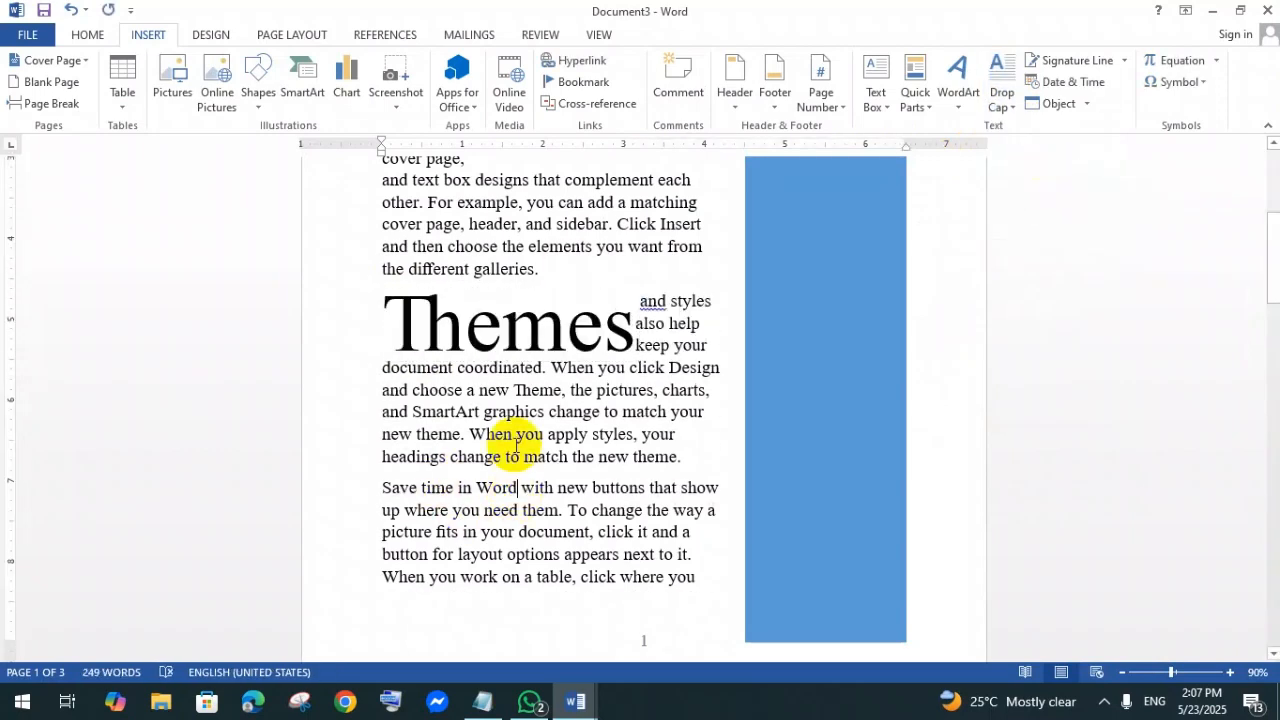
pyautogui.click(512, 322)
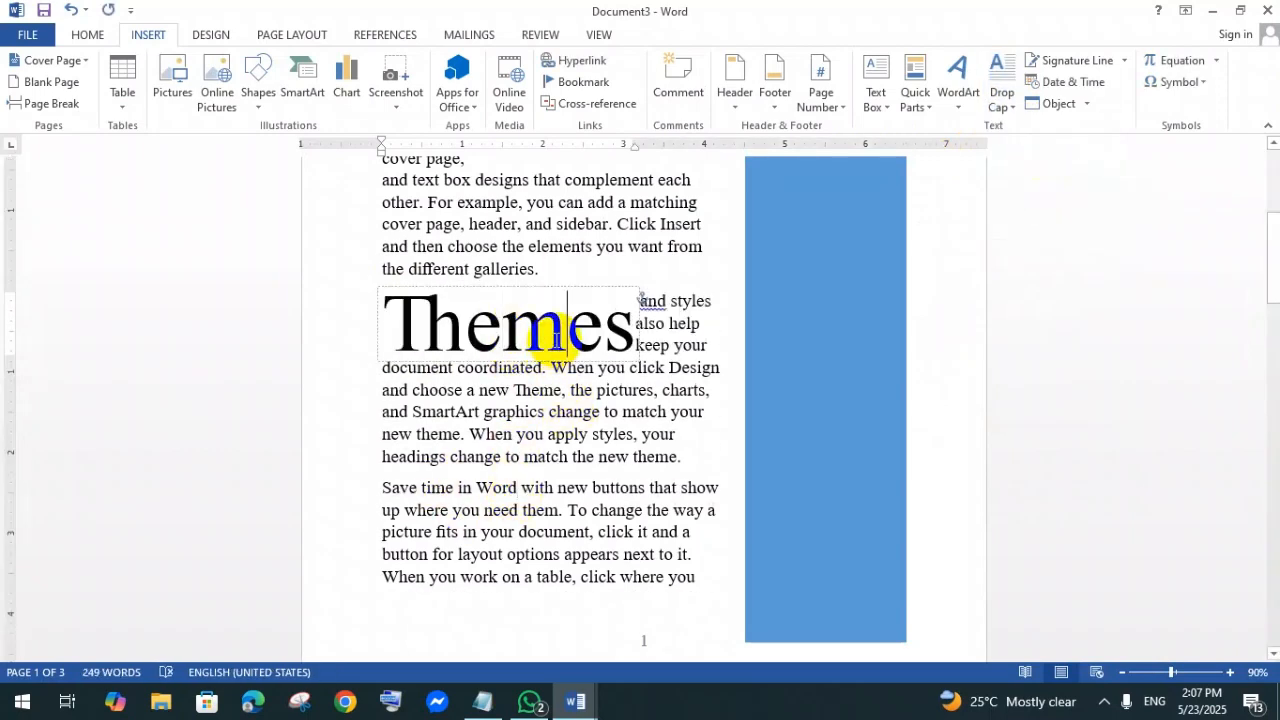
pyautogui.click(588, 407)
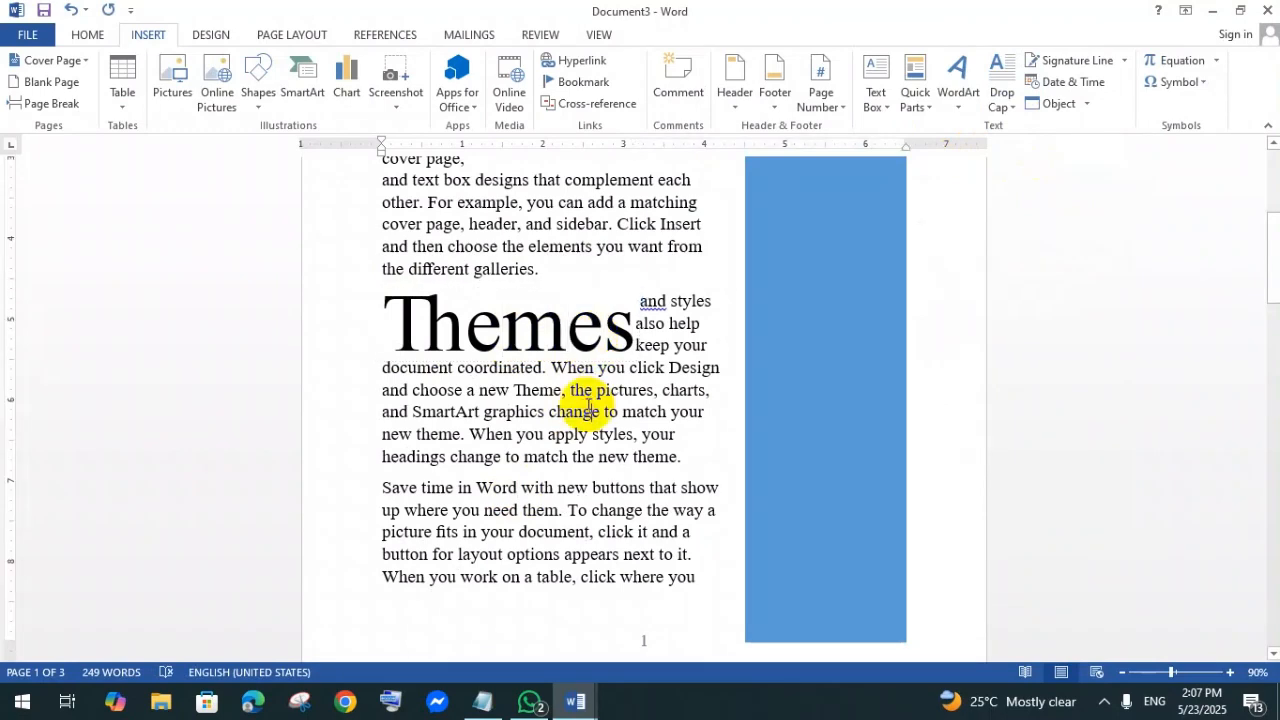
# Step: Apply a Dropped drop cap to the letter S of "Save" at the start of the last page 1 paragraph
pyautogui.scroll(-2, 588, 407)
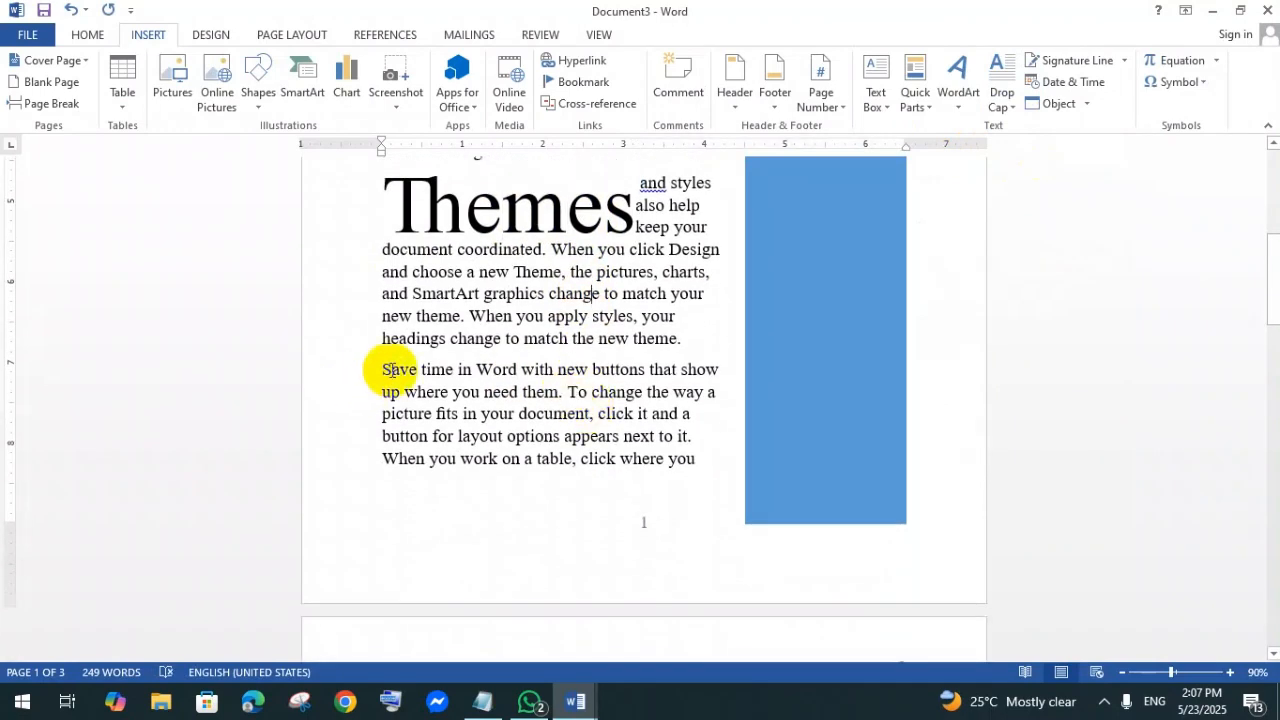
pyautogui.moveTo(391, 370)
pyautogui.mouseDown()
pyautogui.moveTo(354, 414)
pyautogui.moveTo(378, 372)
pyautogui.mouseUp()
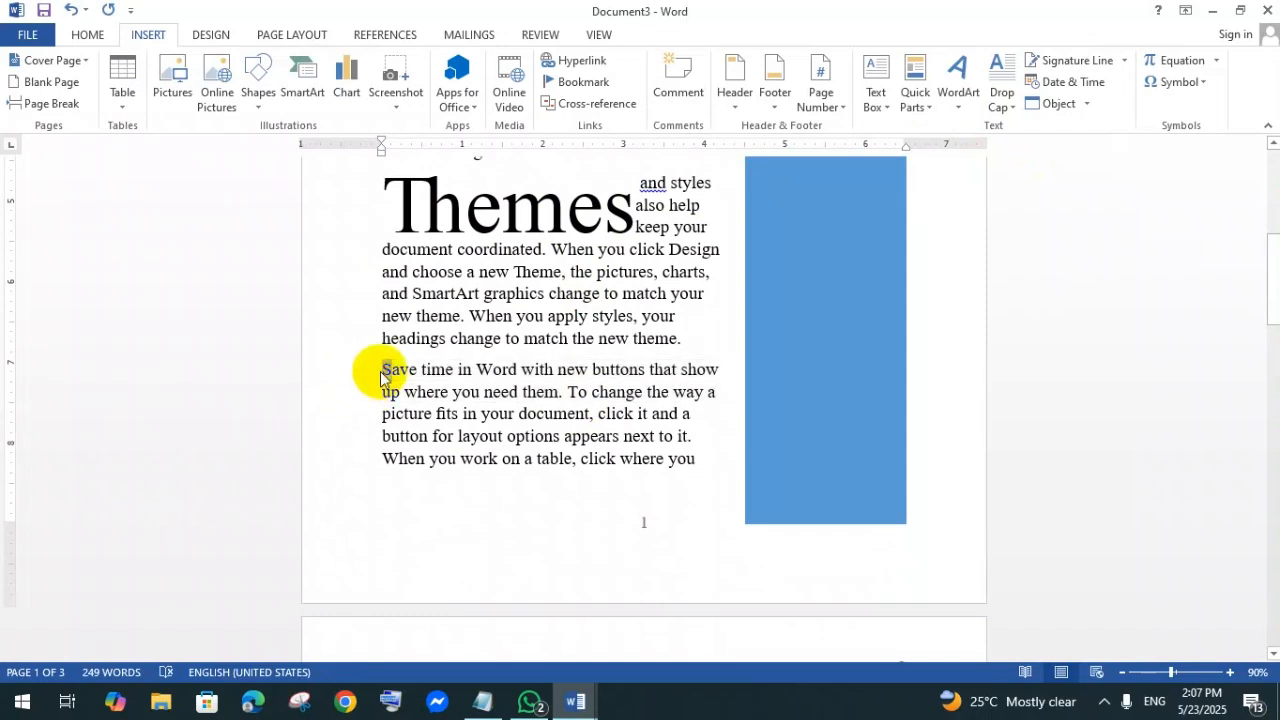
pyautogui.click(1018, 114)
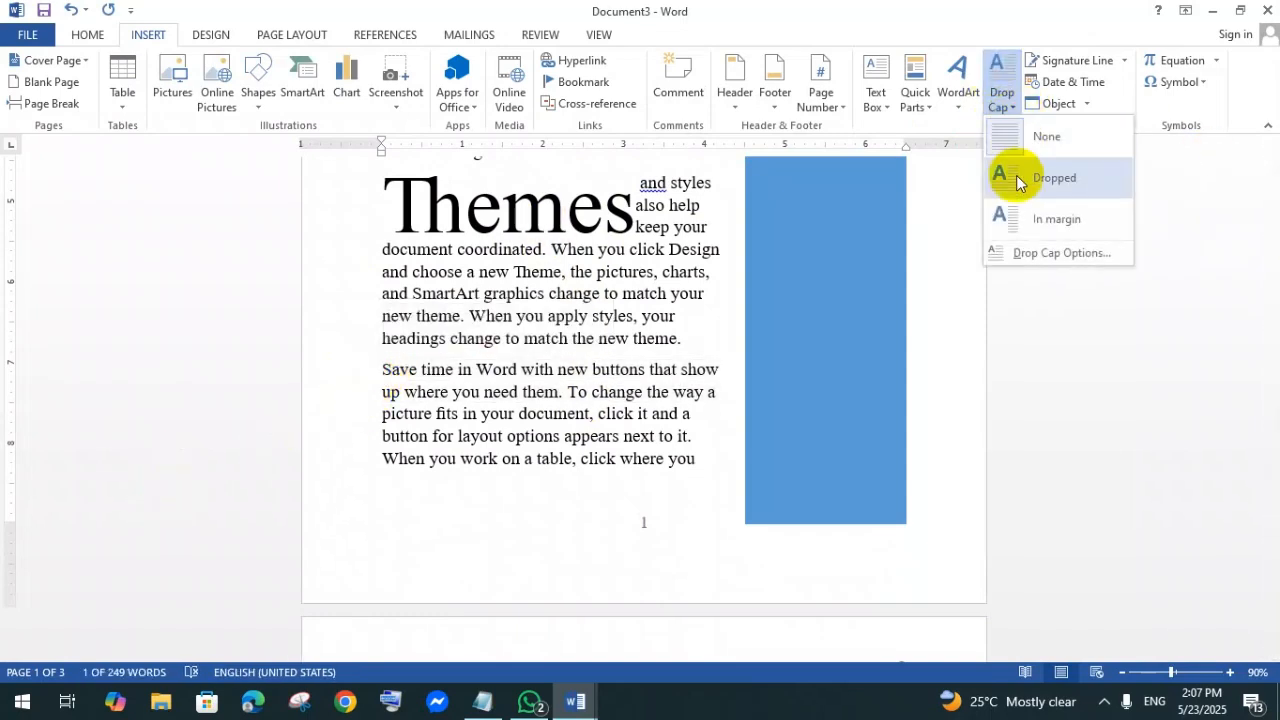
pyautogui.click(1016, 177)
pyautogui.click(468, 500)
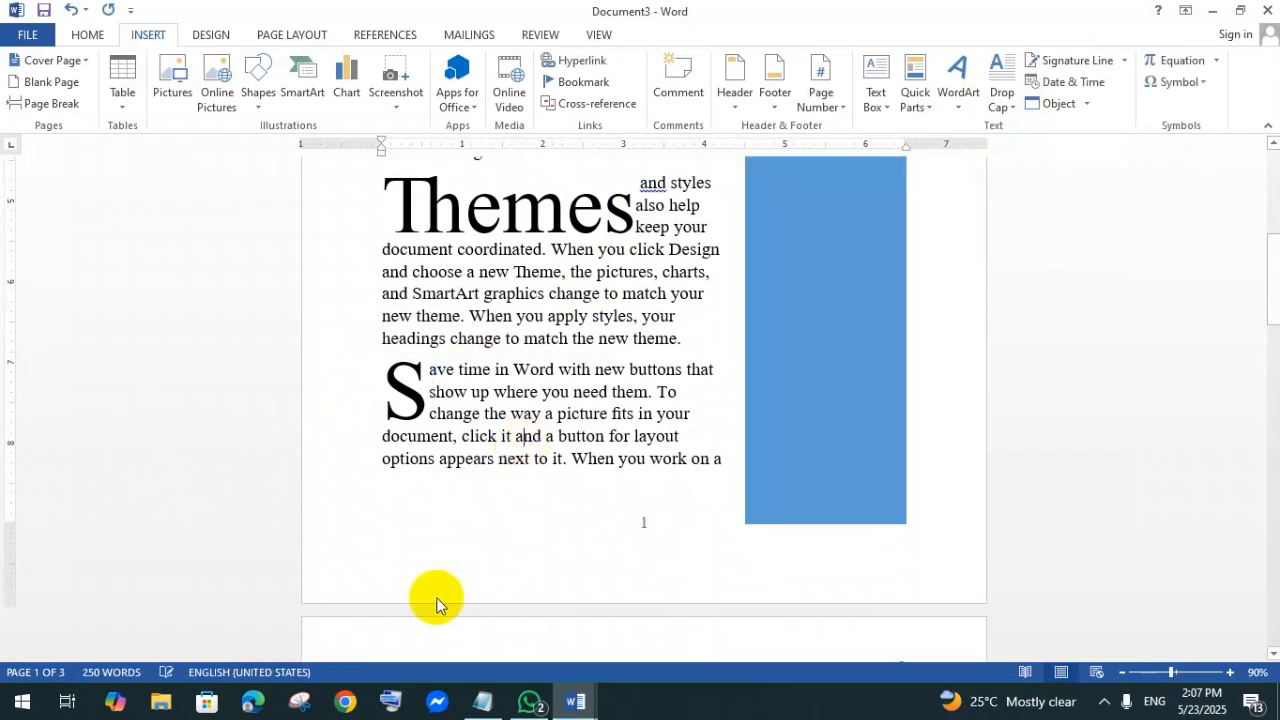
pyautogui.click(402, 388)
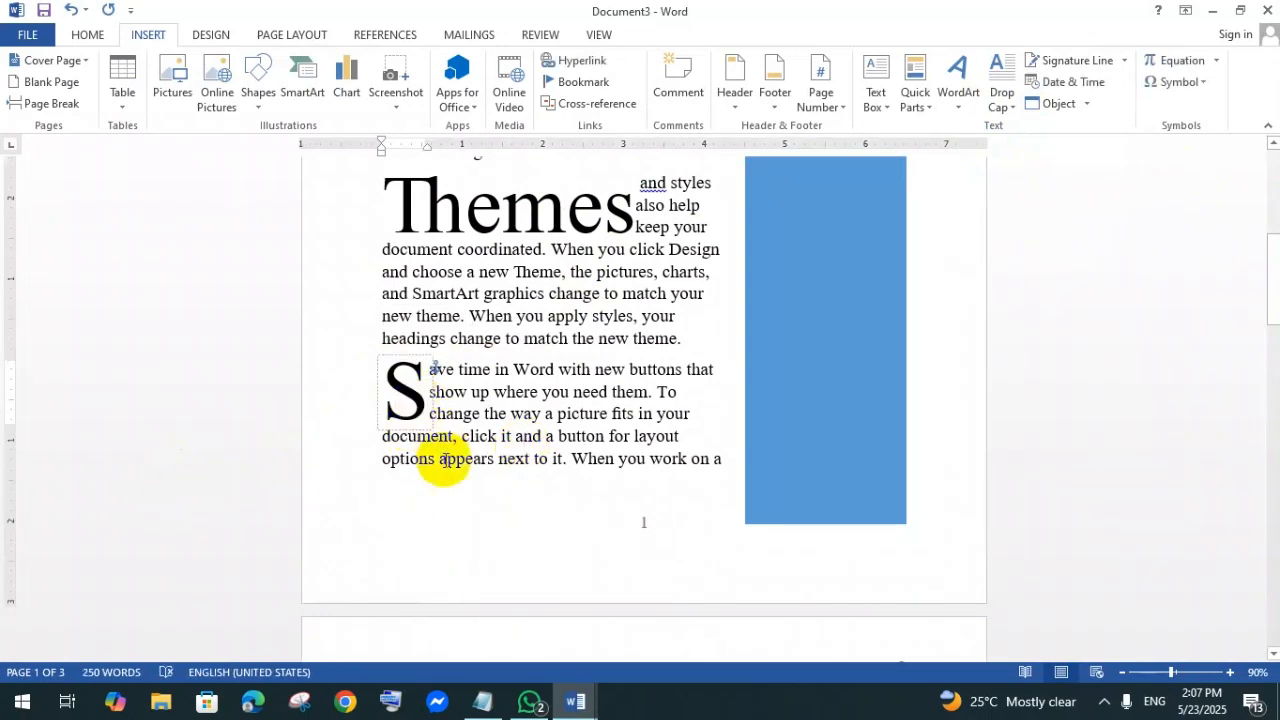
pyautogui.click(515, 445)
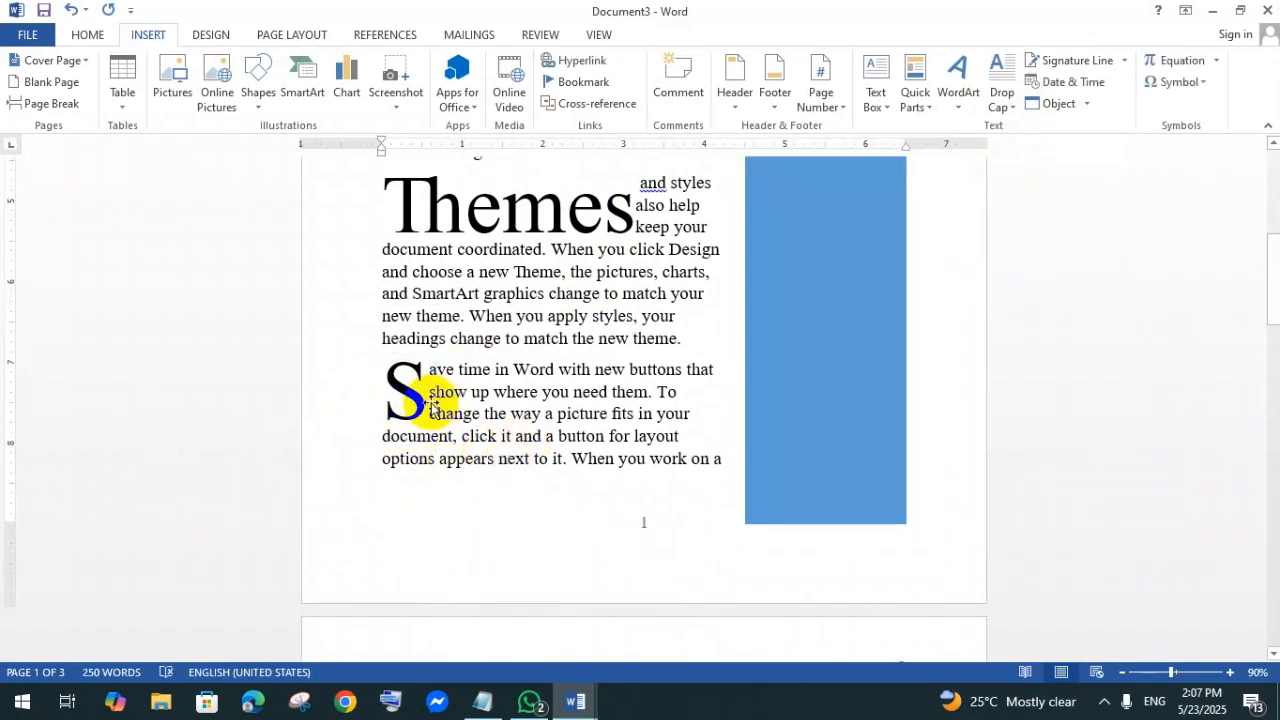
pyautogui.click(406, 390)
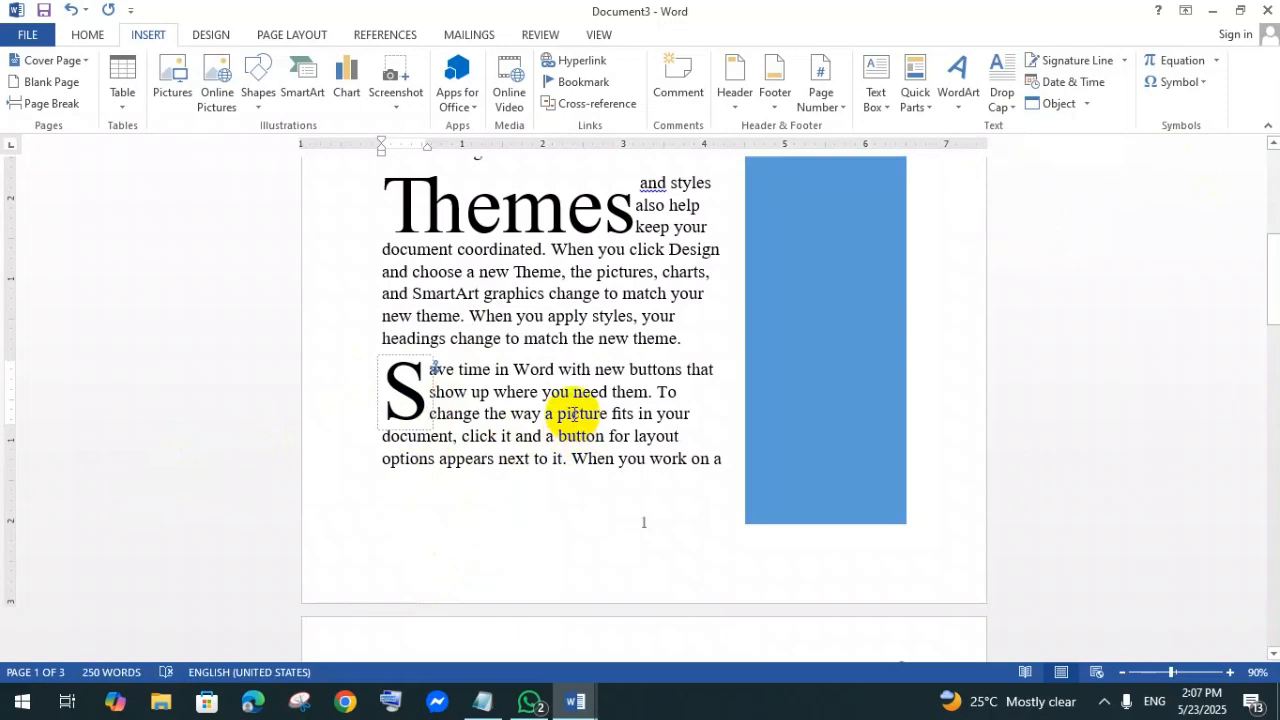
pyautogui.click(572, 415)
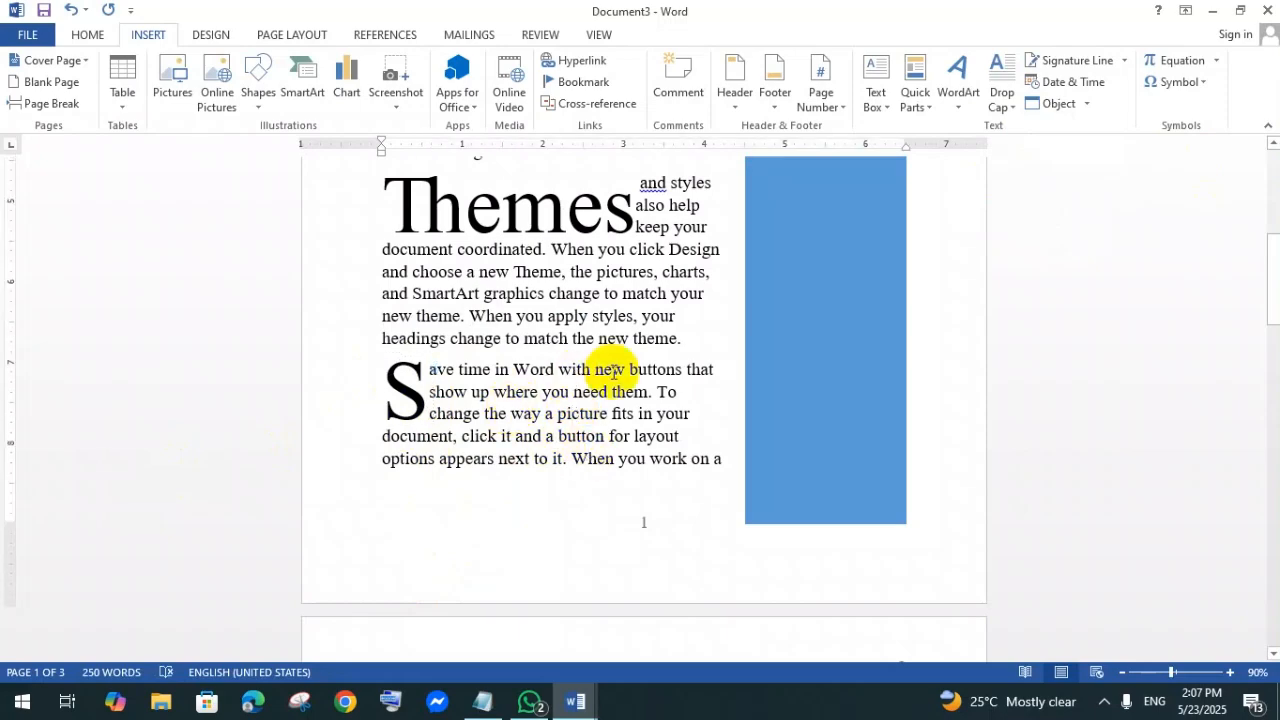
pyautogui.click(612, 371)
# Step: Place the cursor on an empty line on page 2, well below the "KTH Training Center" text
pyautogui.scroll(-3, 650, 372)
pyautogui.scroll(-8, 652, 374)
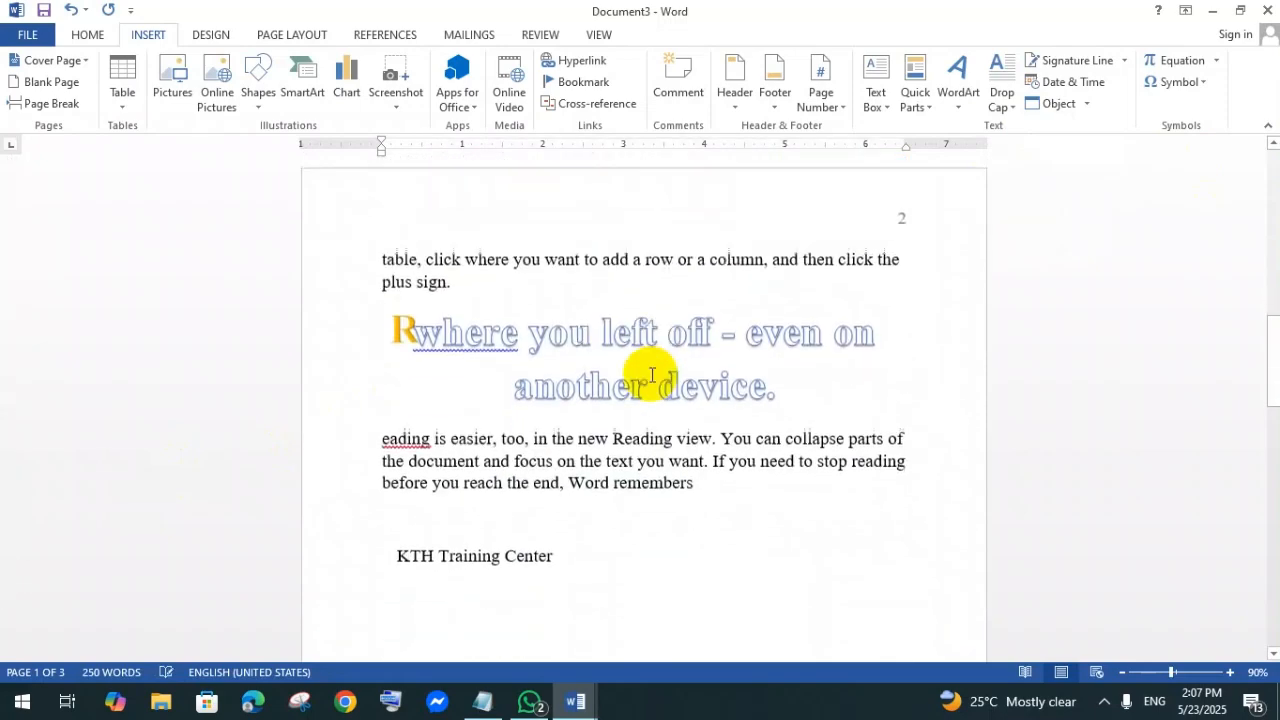
pyautogui.click(580, 263)
pyautogui.click(686, 480)
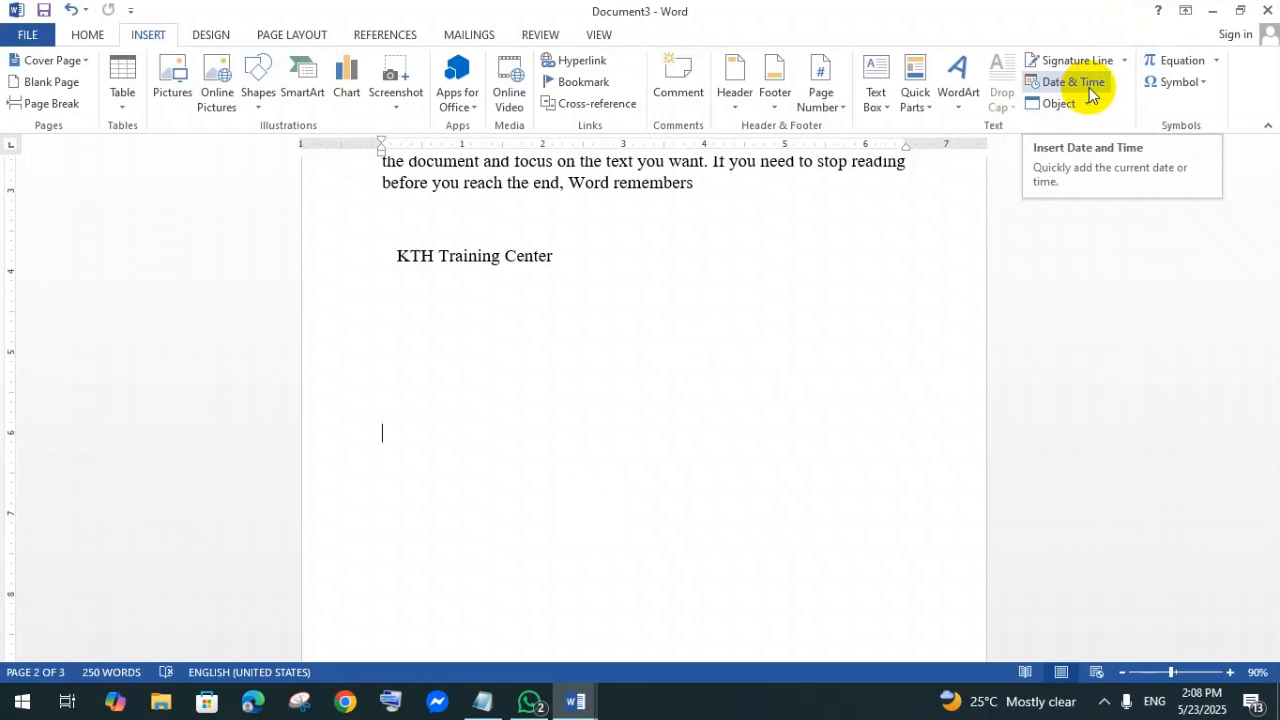
pyautogui.click(397, 438)
pyautogui.click(409, 503)
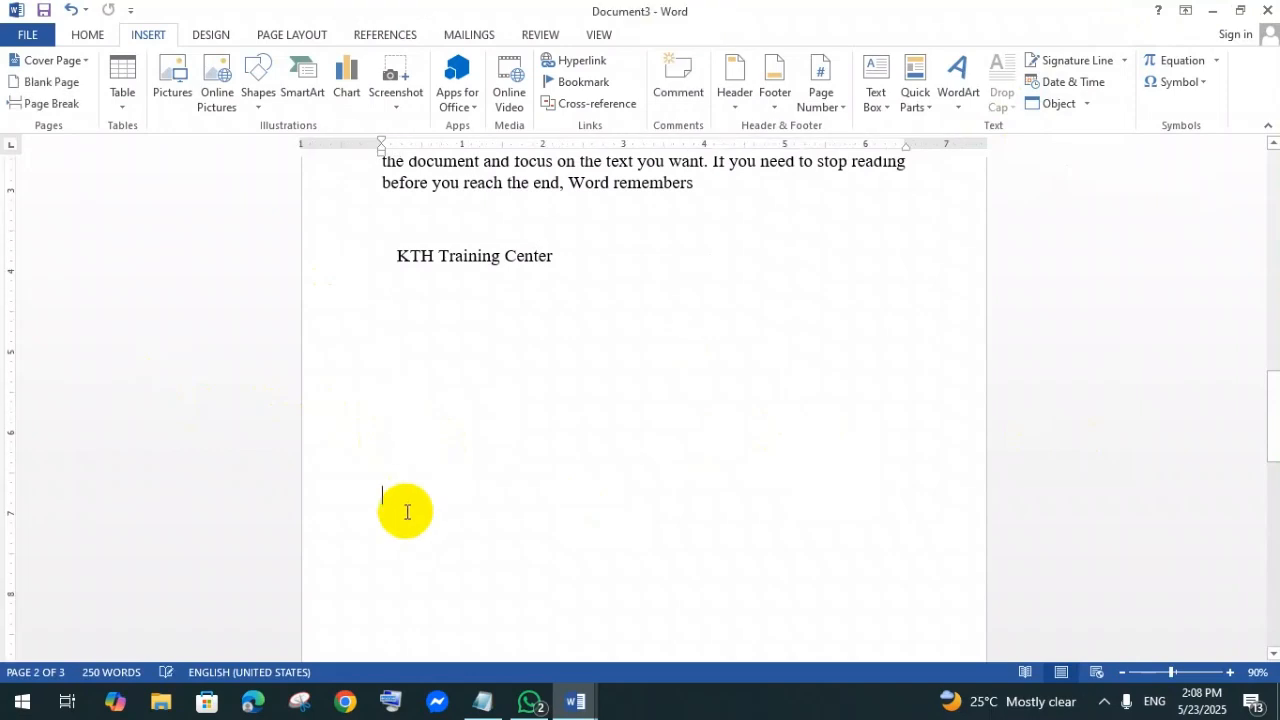
# Step: Insert the current date at the cursor in the "May 23, 2025" format and leave the cursor at its end
pyautogui.click(1073, 86)
pyautogui.moveTo(640, 166); pyautogui.dragTo(1003, 136)
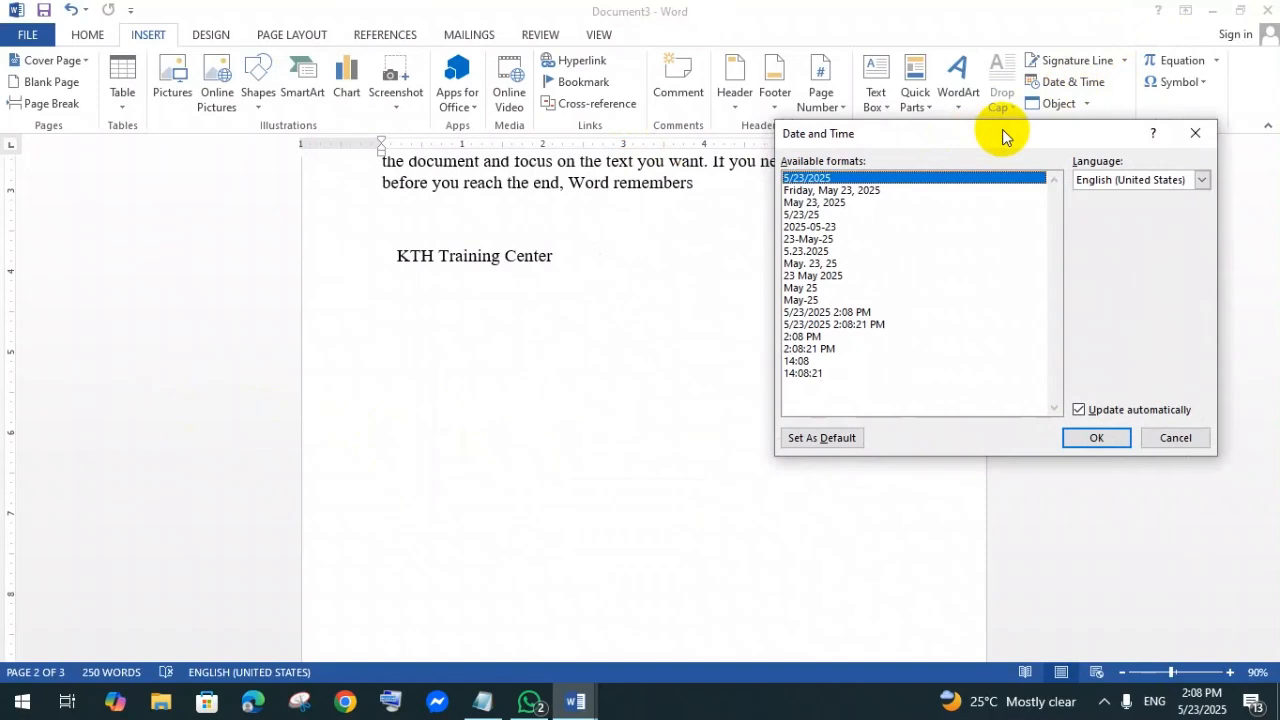
pyautogui.click(812, 191)
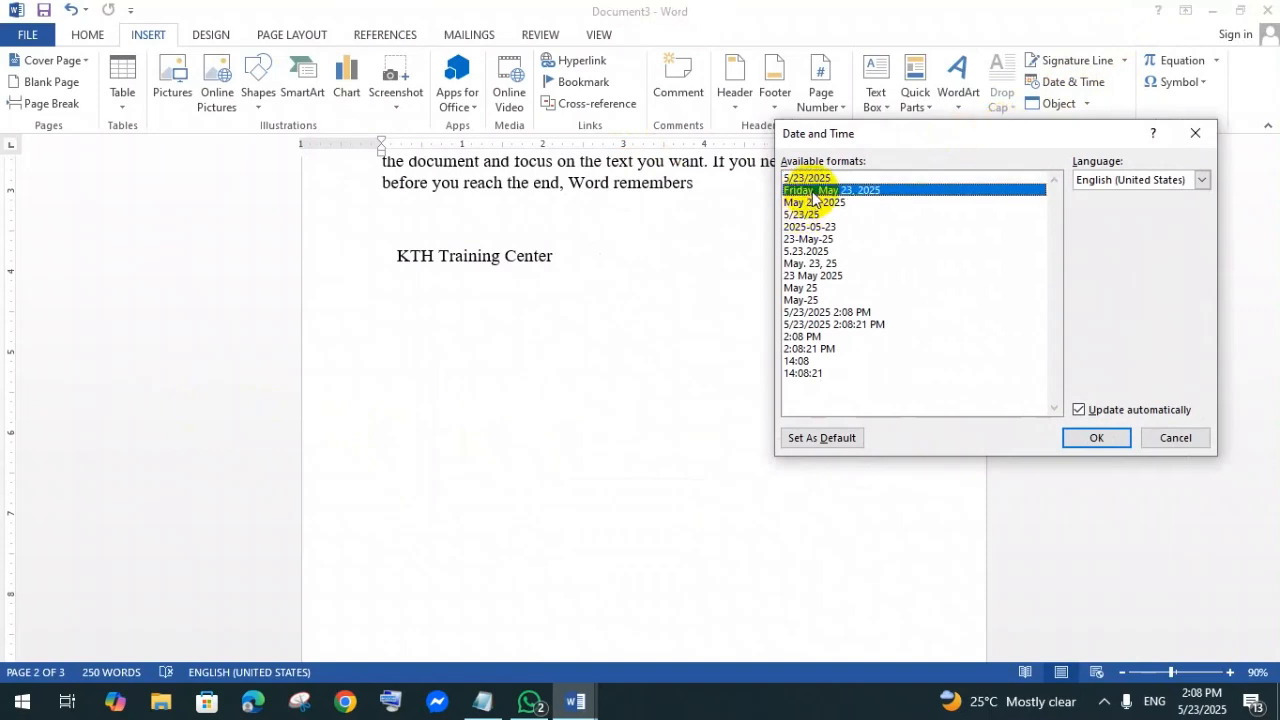
pyautogui.click(815, 179)
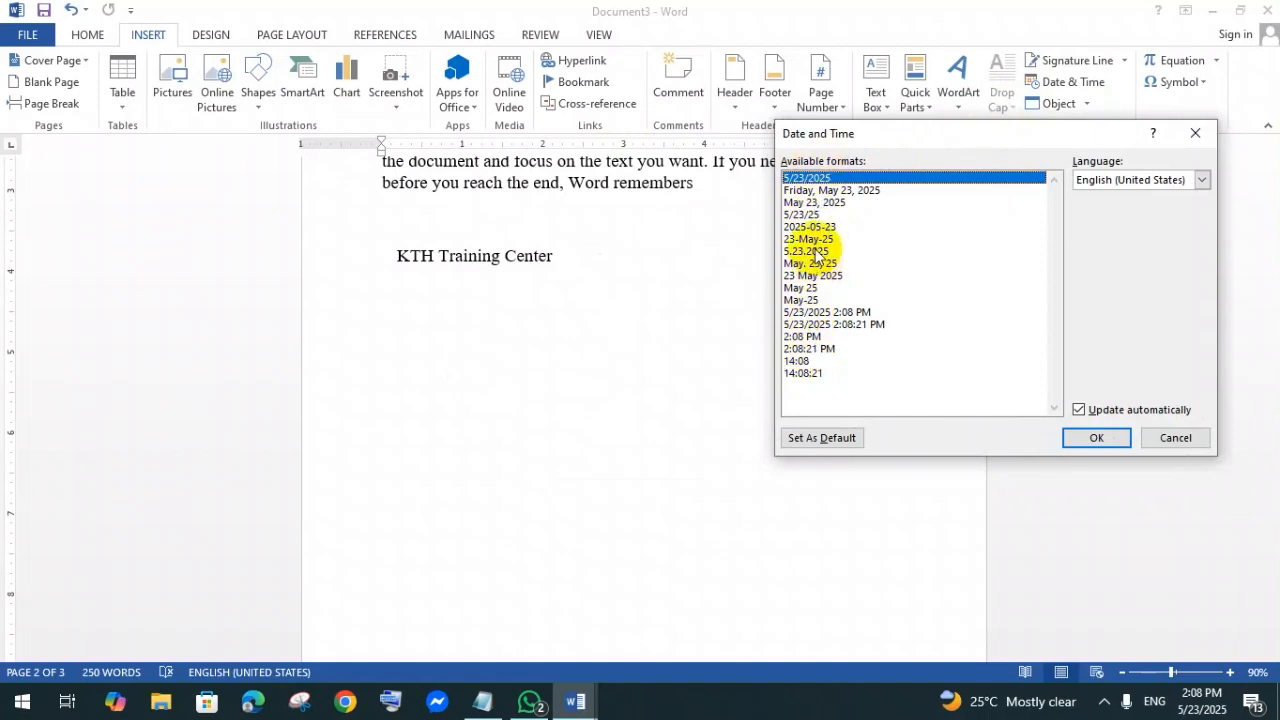
pyautogui.click(820, 203)
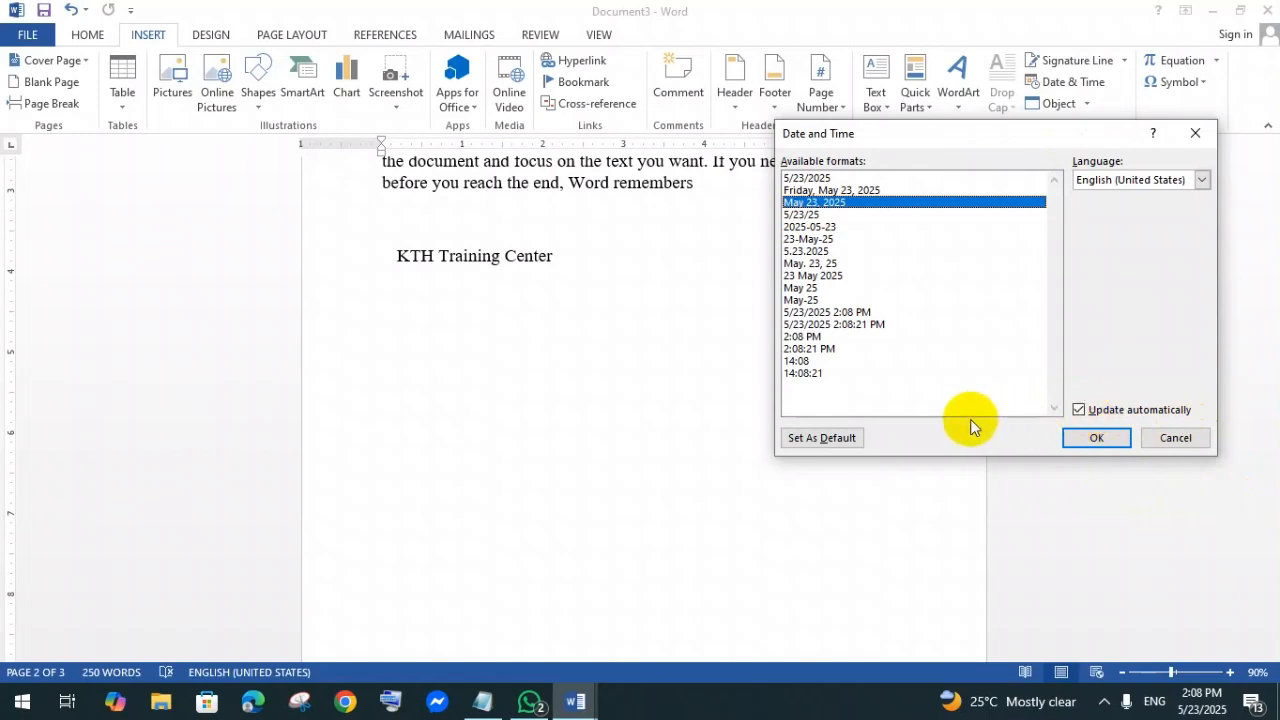
pyautogui.click(1104, 437)
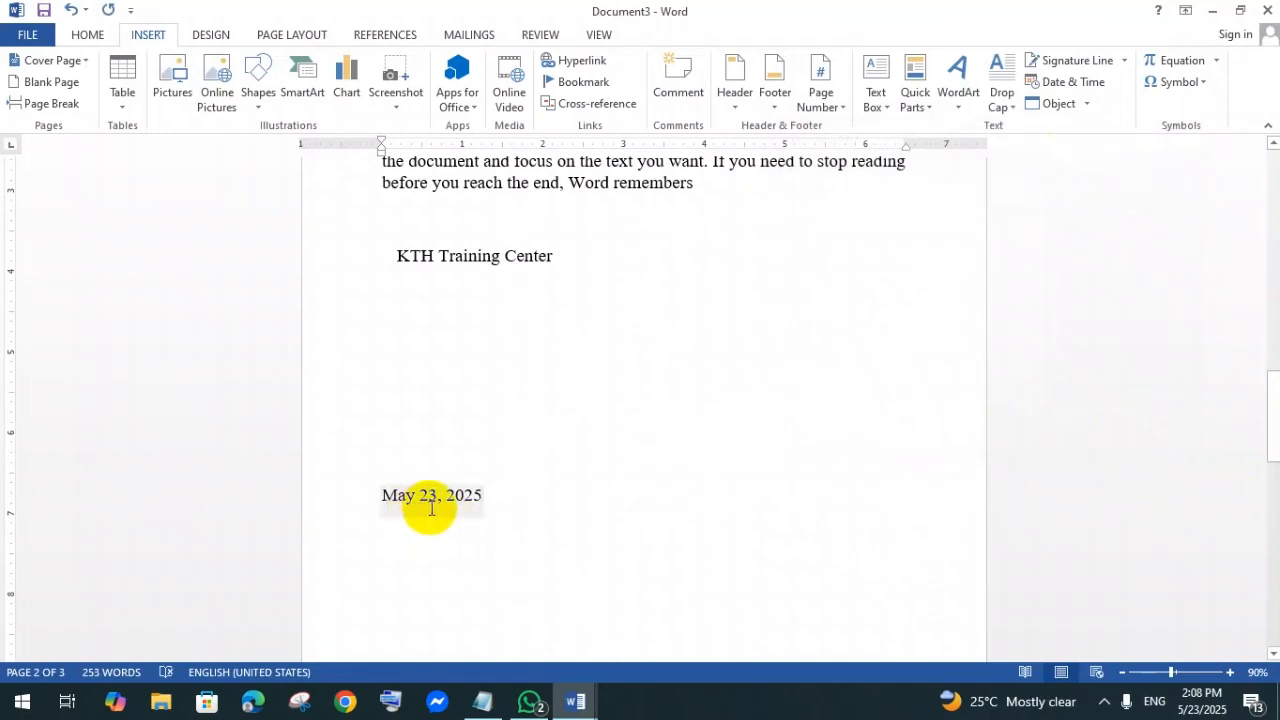
pyautogui.click(486, 497)
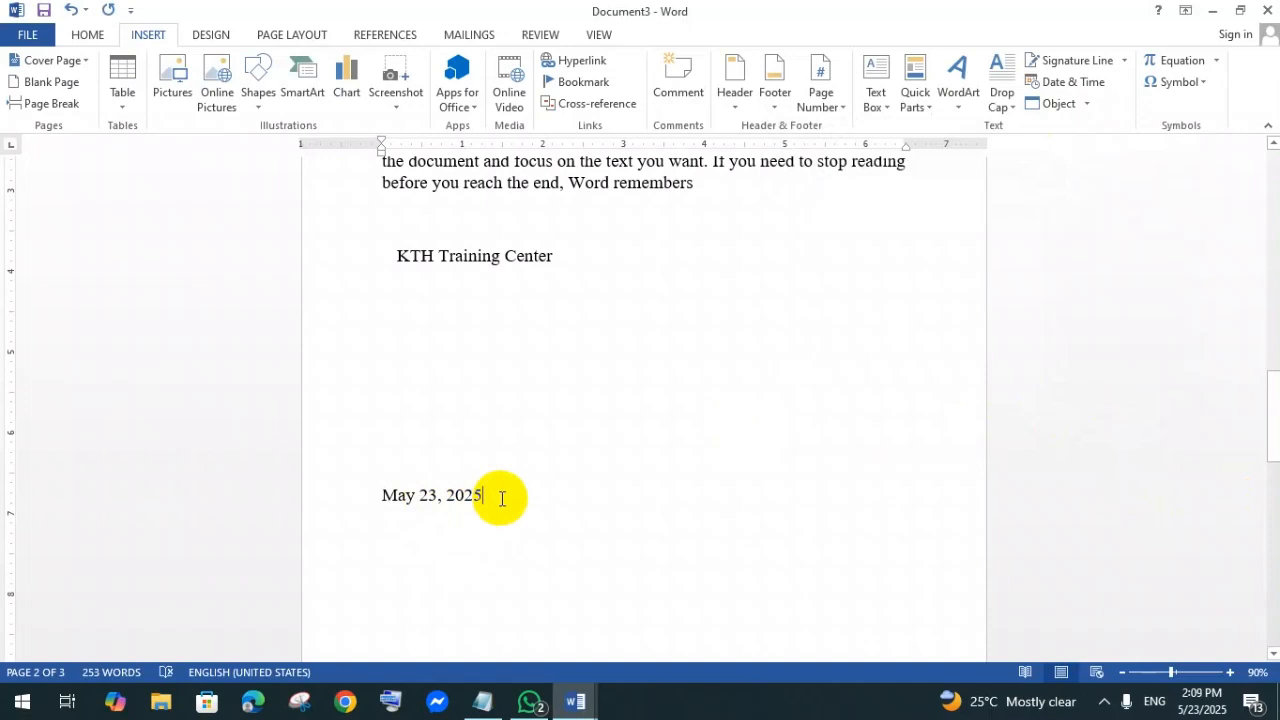
pyautogui.scroll(6, 655, 420)
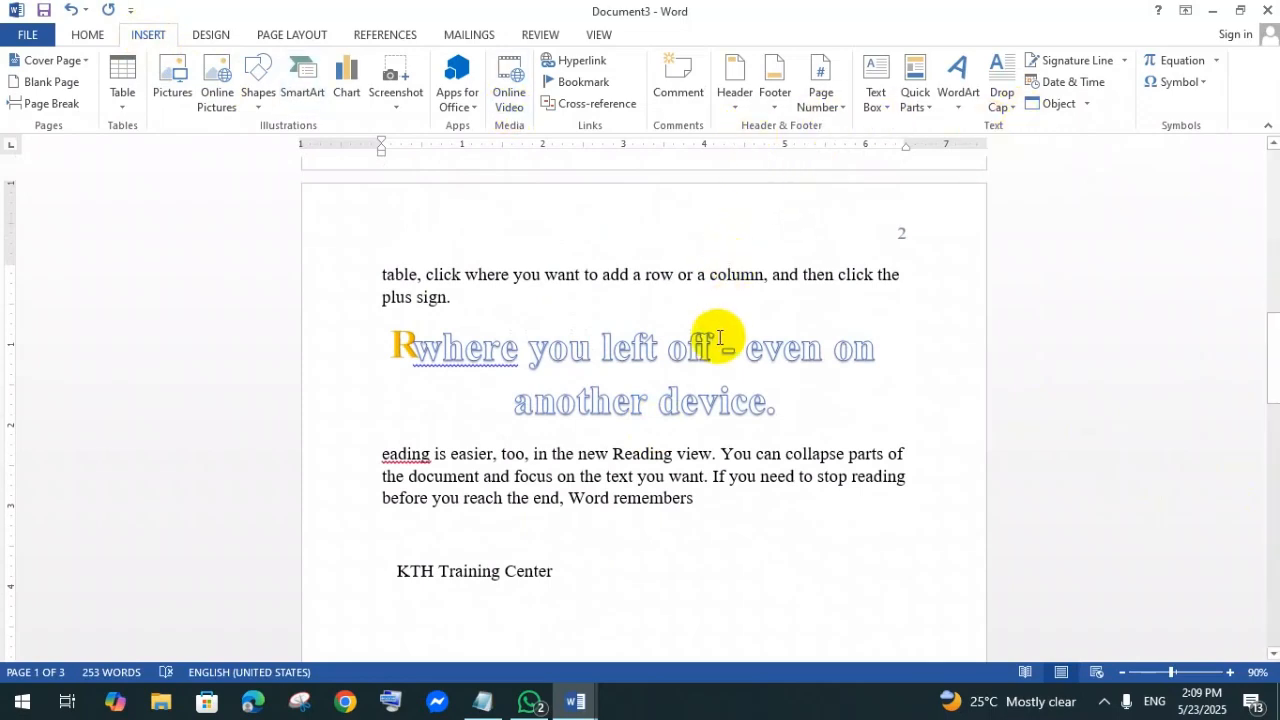
pyautogui.scroll(-2, 719, 337)
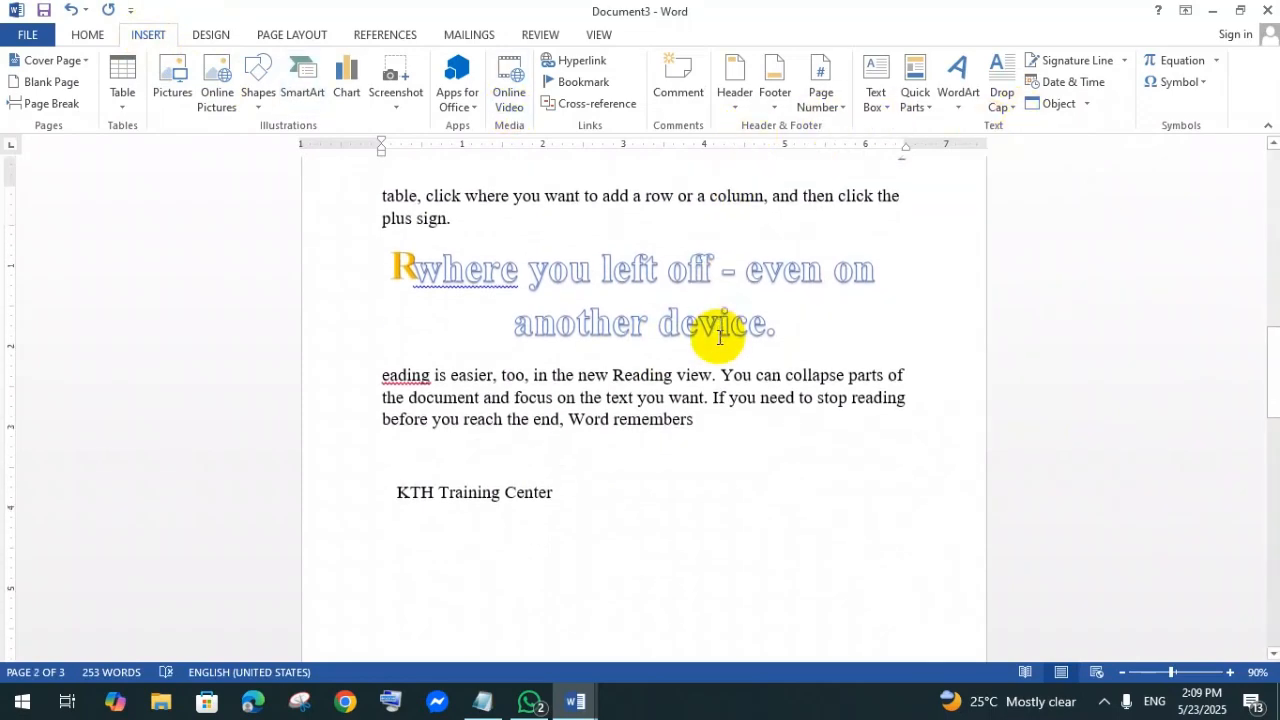